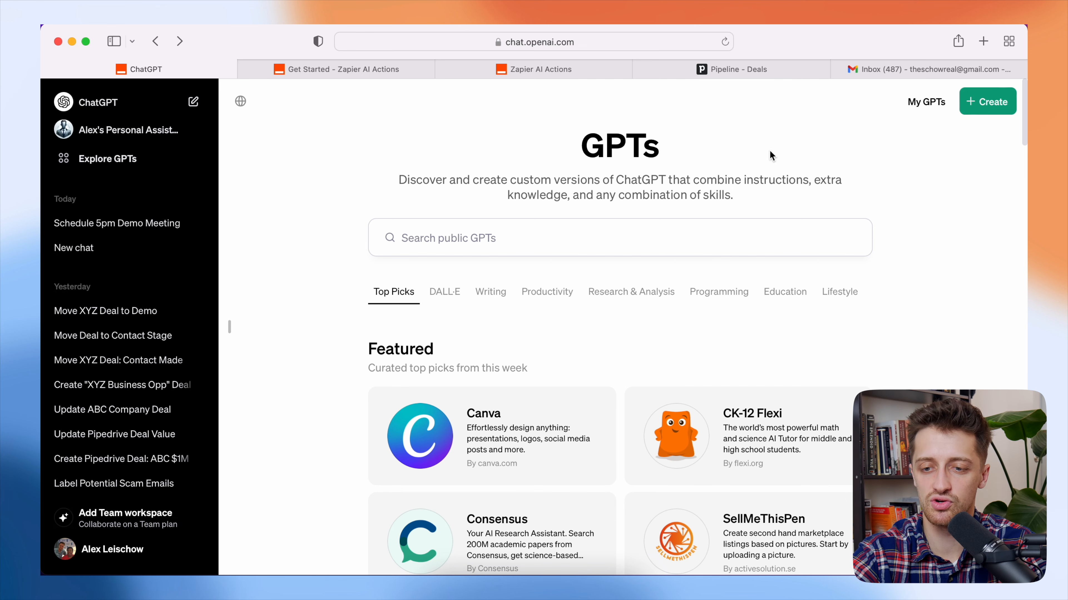
- Start a new GPT in the builder's Create tab and focus the message box
click(983, 105)
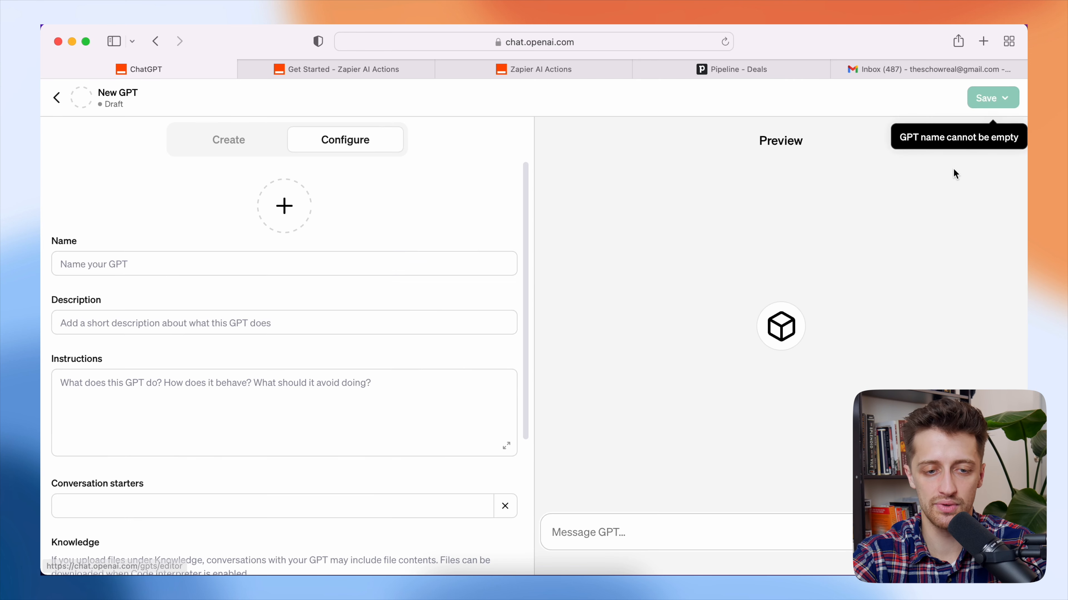
click(266, 143)
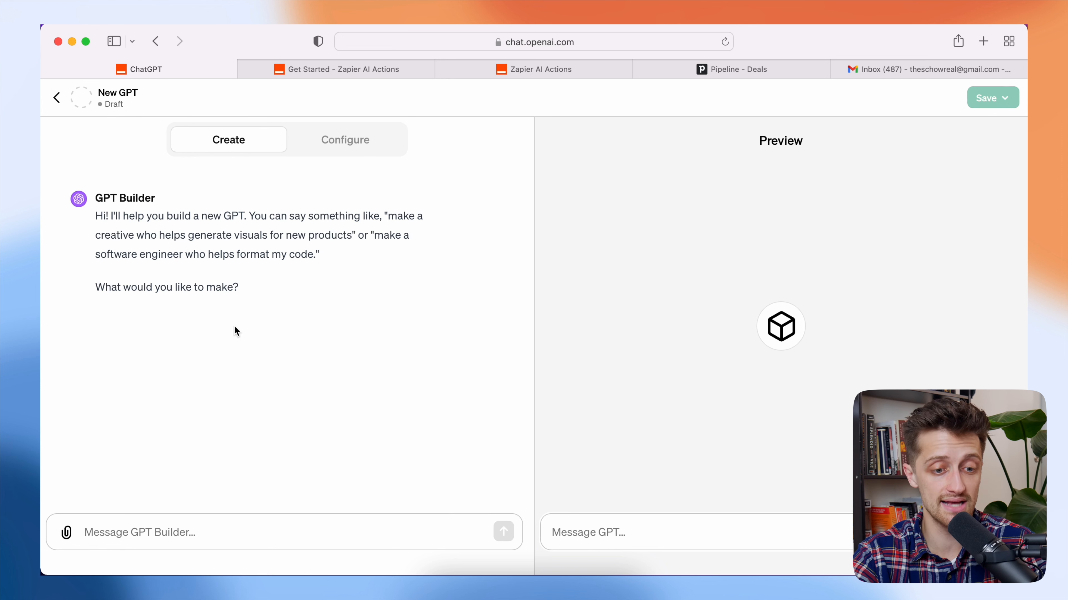
click(278, 544)
- Draft 'I want to build a personal assistant GPT.' without sending it
text(Write a p)
key(BackSpace)
key(BackSpace)
key(BackSpace)
key(BackSpace)
key(BackSpace)
key(BackSpace)
key(BackSpace)
key(BackSpace)
key(BackSpace)
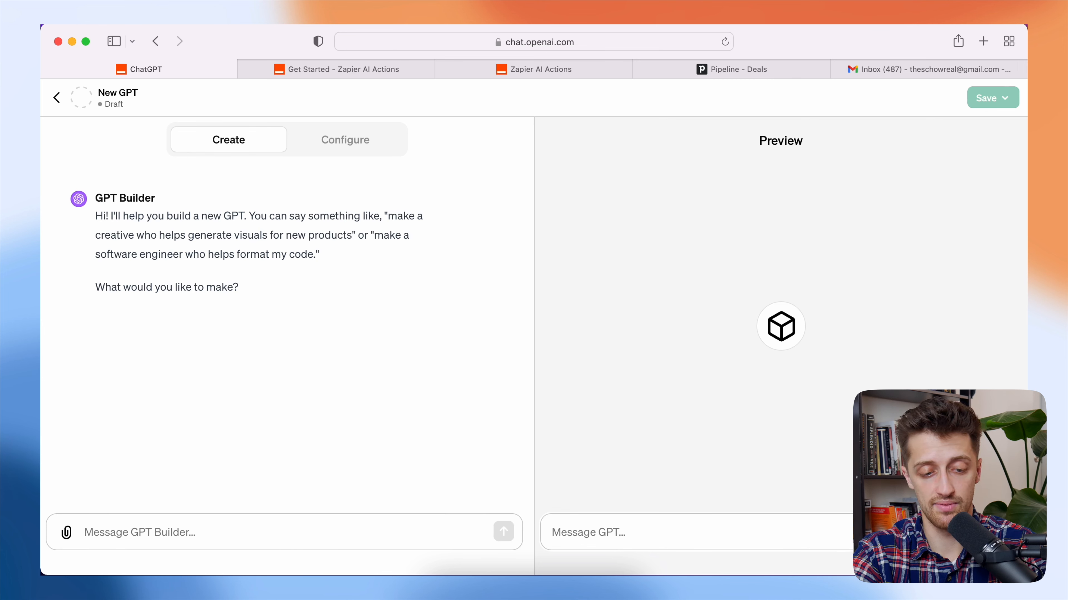
text(I want to bjuil)
key(BackSpace)
key(BackSpace)
key(BackSpace)
key(BackSpace)
text(uild a personal assistant GPT.)
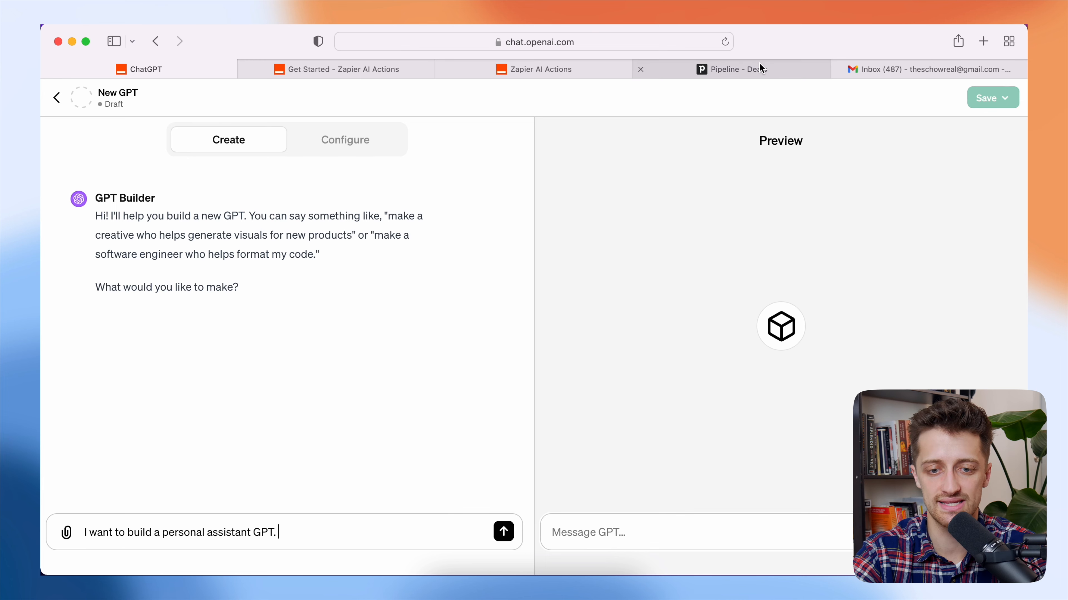
click(723, 67)
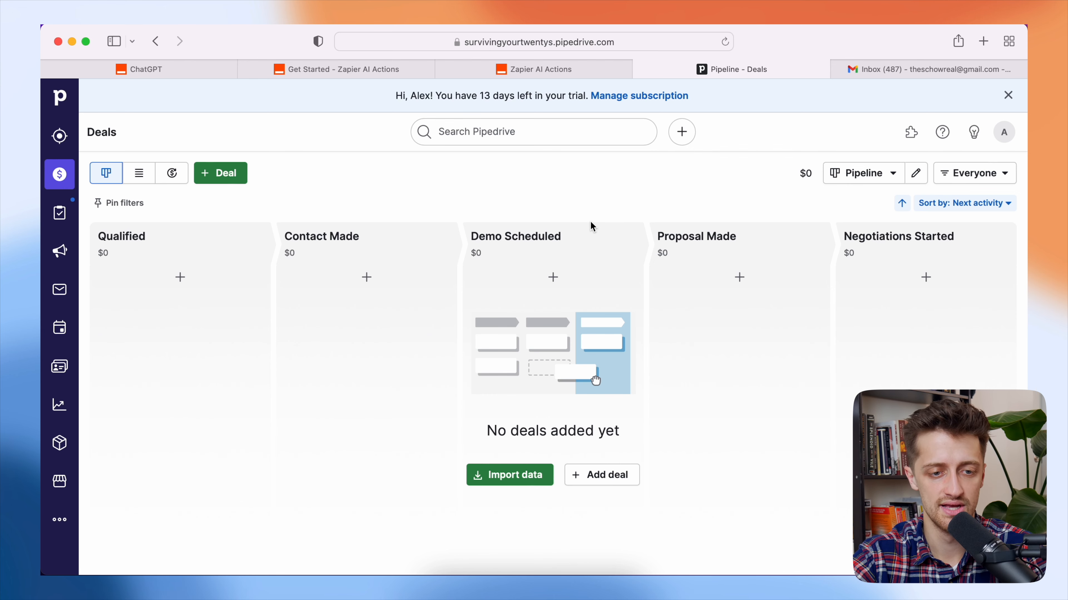
- Send the request for email search, compose, send and CRM help, then draft 'Can we name it Alex's Personal Butler'
click(197, 70)
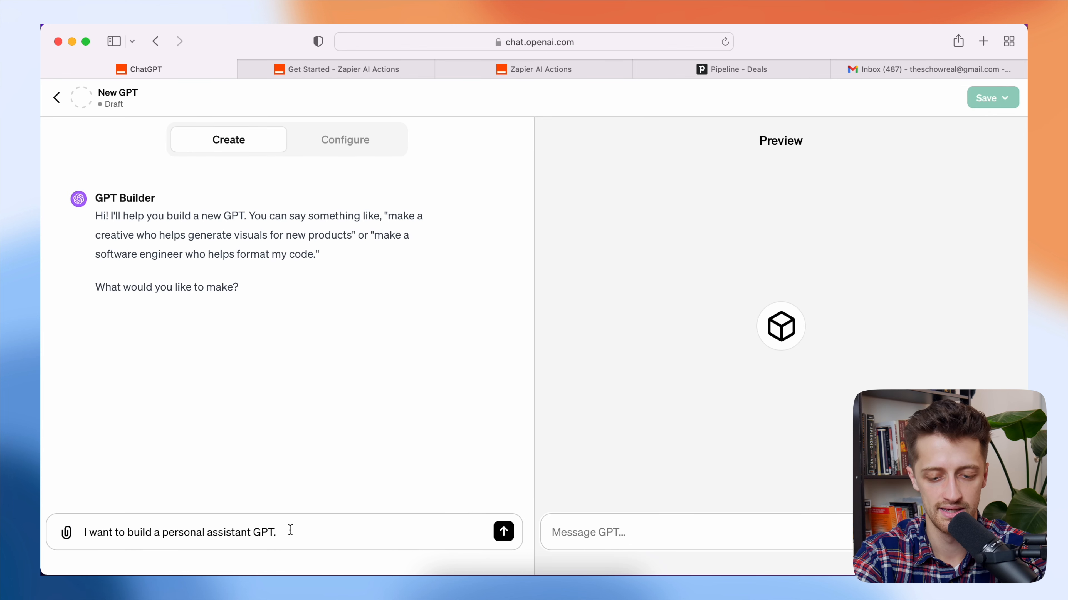
text(I want to )
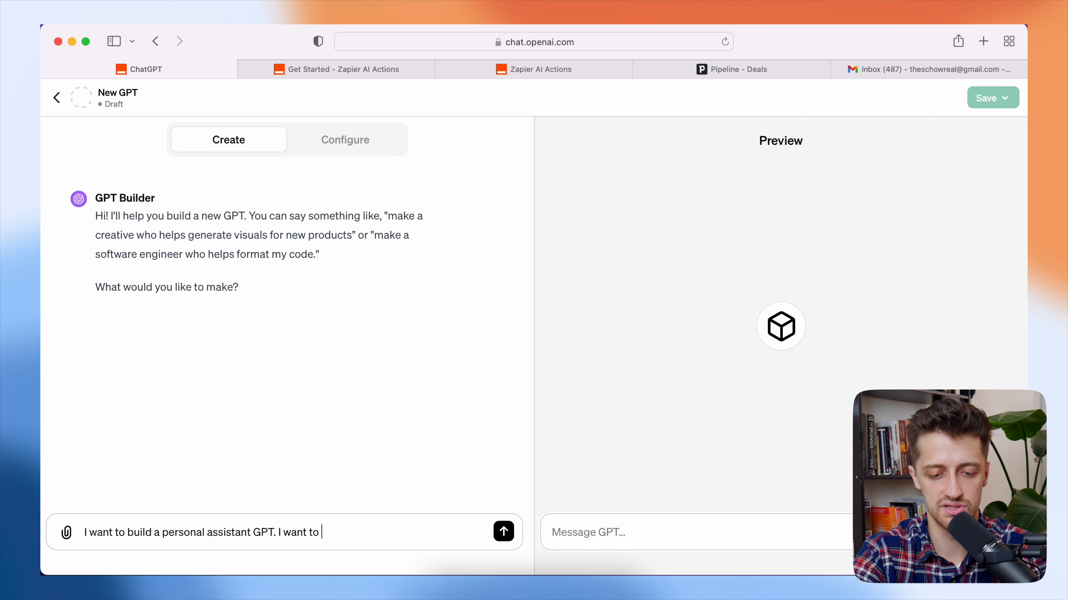
text(be able to sea)
text(rch and compose and sen)
text(d emails. )
text(I also wa)
key(BackSpace)
key(BackSpace)
text(also want it to help me mana)
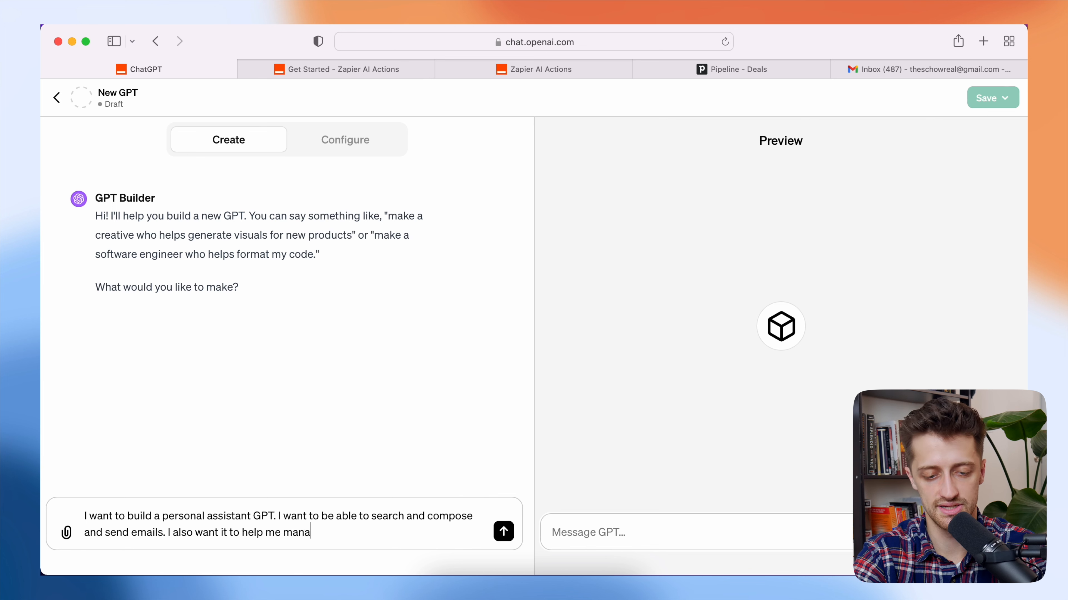
text(ge my CRM.)
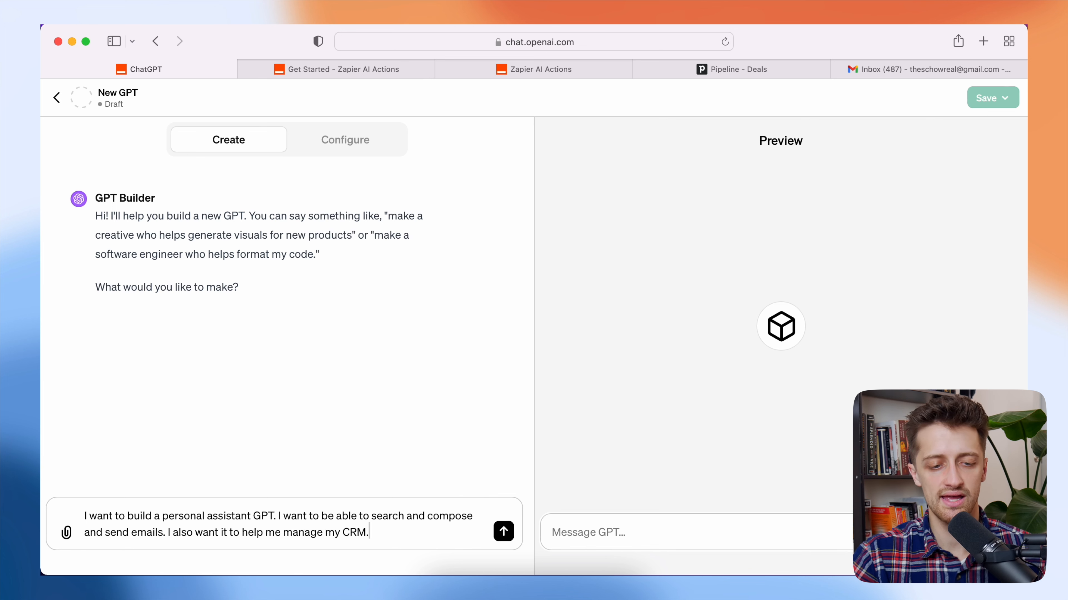
key(Return)
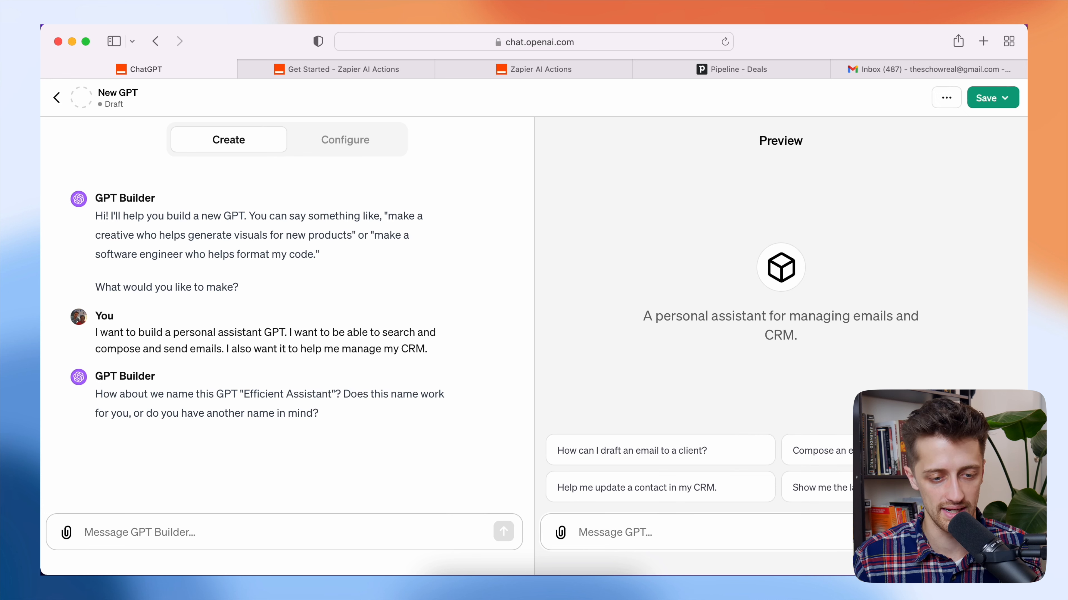
text(Can we name it Alex')
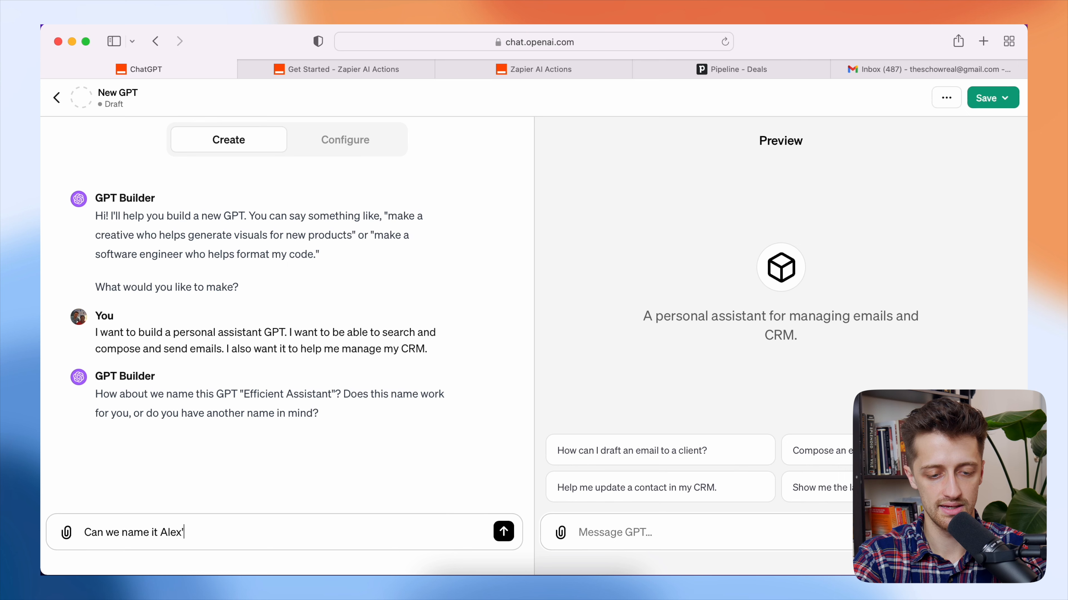
text(s Personal )
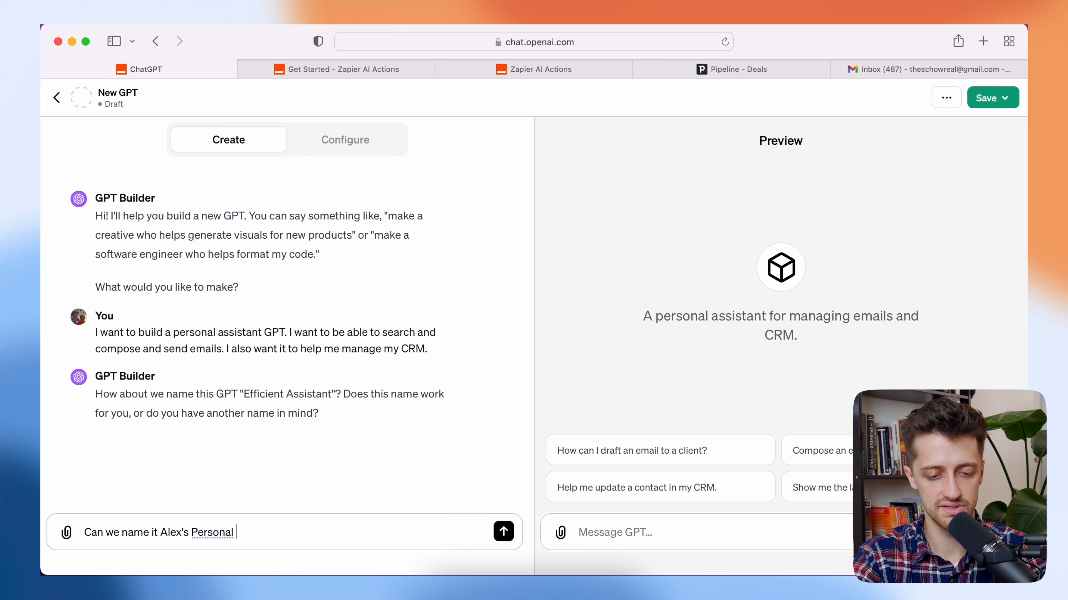
text(Butler)
- Send the Alex's Personal Butler name request and approve the profile picture with 'I love it'
key(Return)
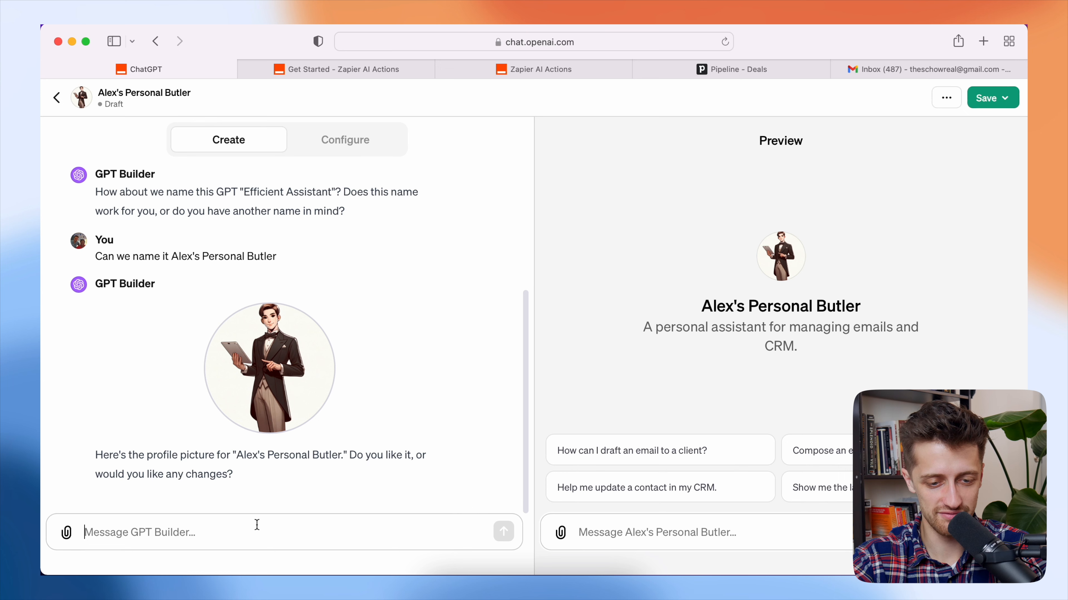
text(I love it)
key(Return)
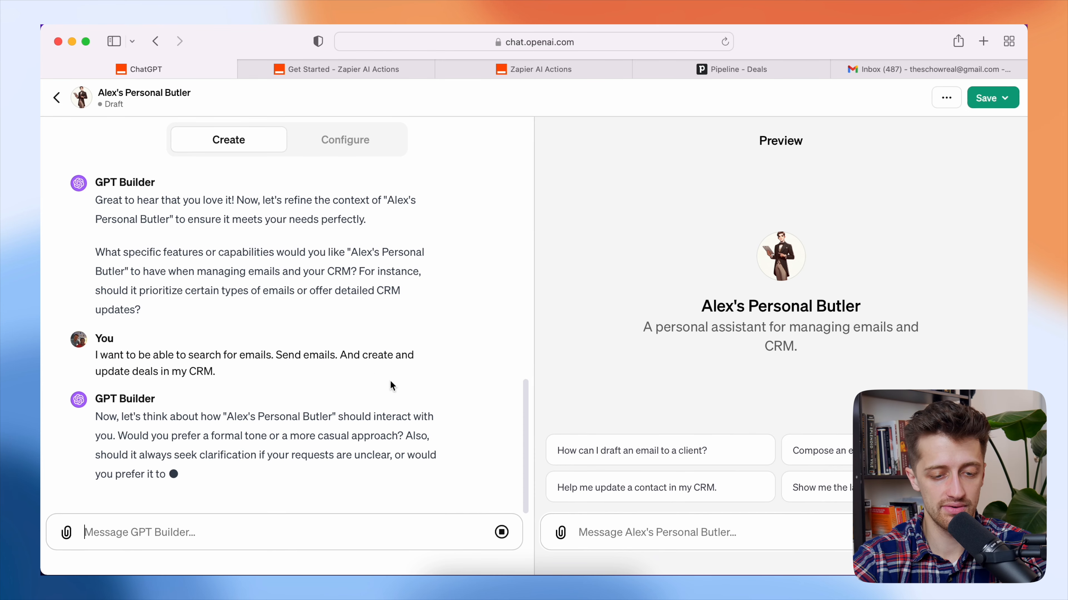
- Ask for a more casual, friendly, to-the-point tone that seeks clarification when needed
click(273, 530)
text(Mor)
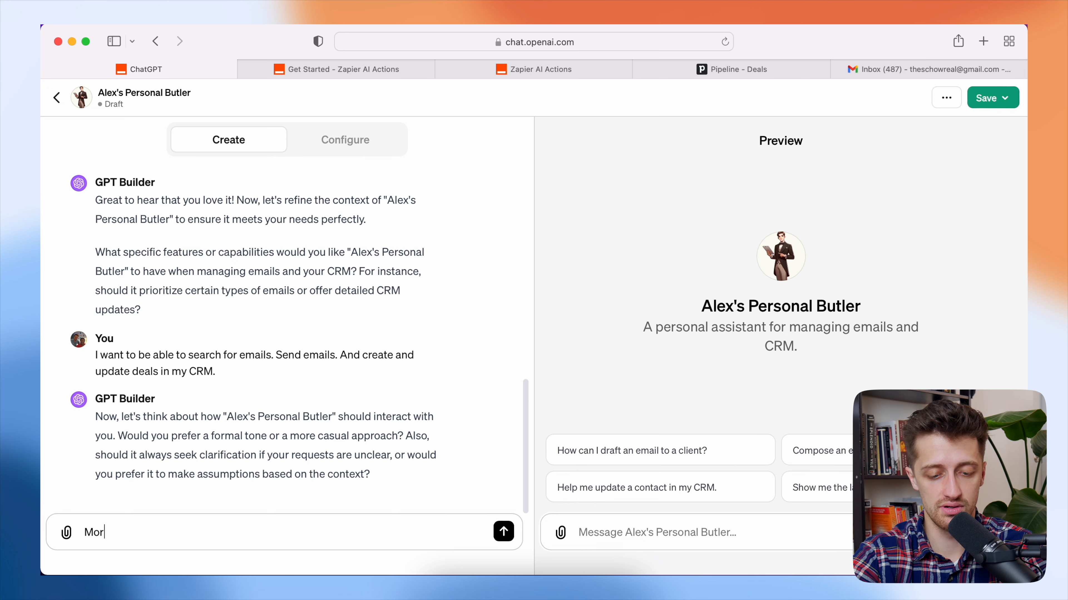
text(e casual. )
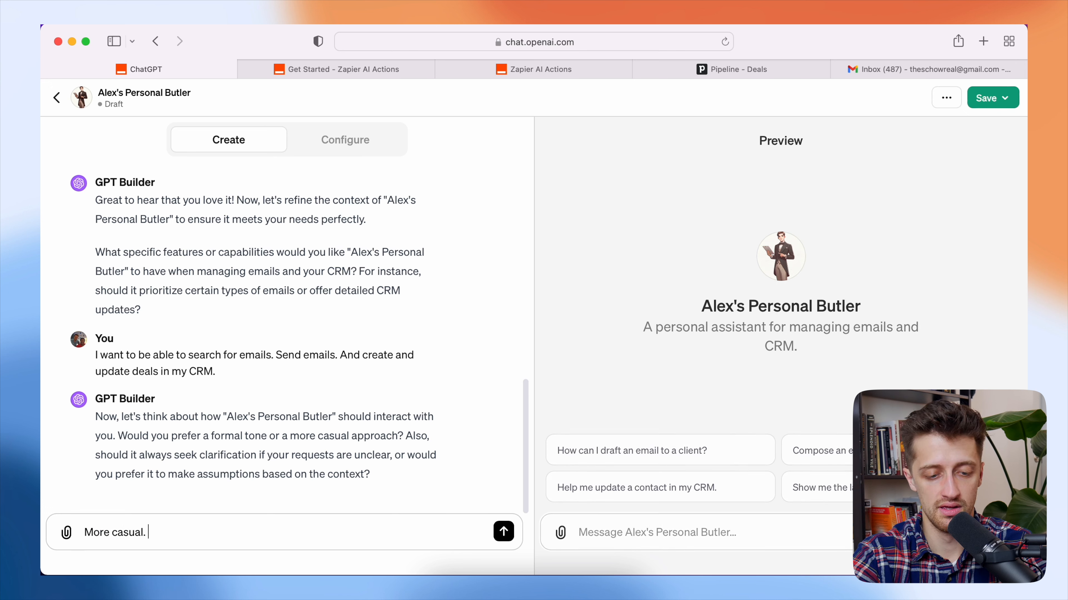
text(Friendly. And to t)
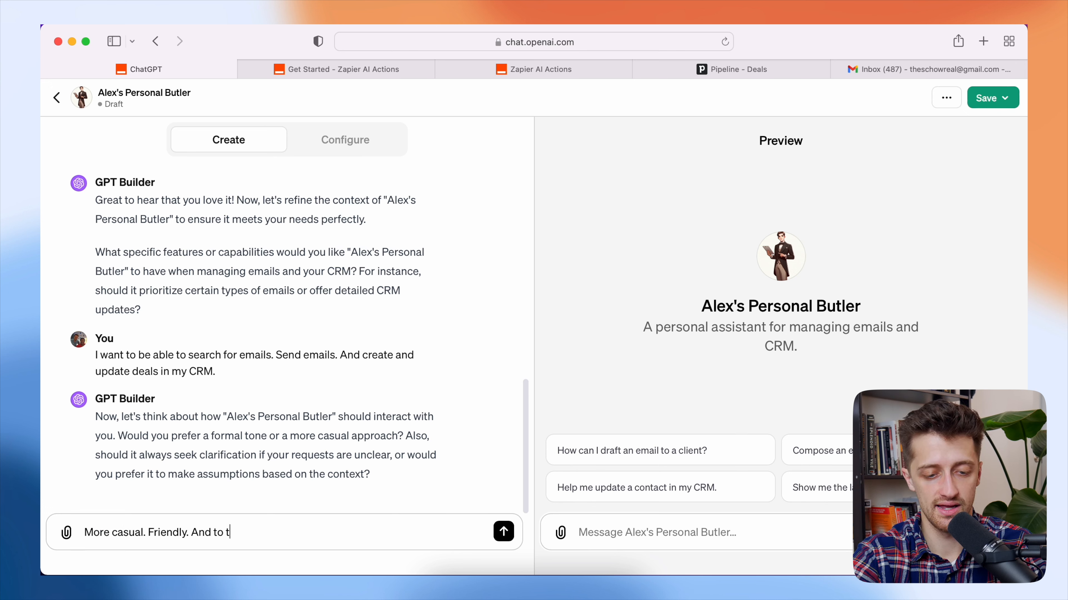
text(he point. Yes seek clarification when needed.)
key(Return)
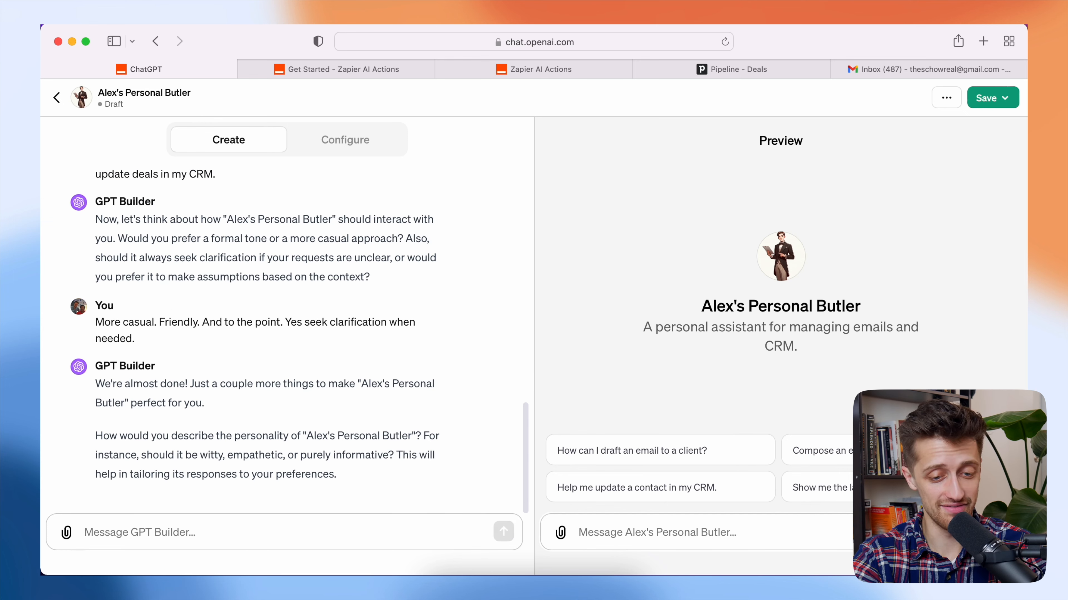
- Describe the personality as 'Funny but kind. Very helpful. Kinda witty.'
text(Funny bu t)
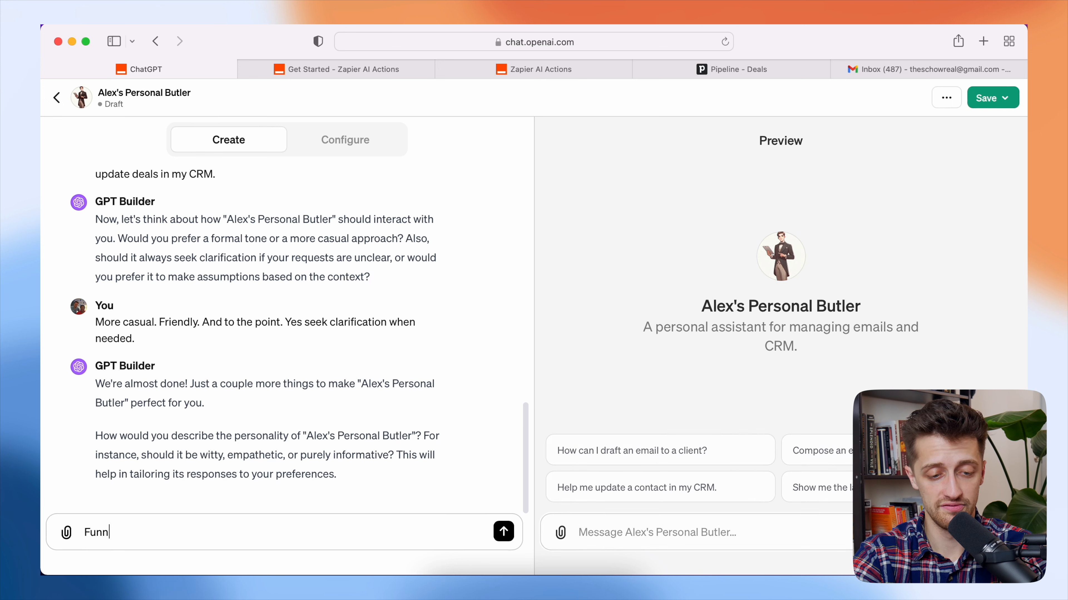
text(kind)
key(BackSpace)
key(BackSpace)
key(BackSpace)
key(BackSpace)
key(BackSpace)
key(BackSpace)
text(t kind. Very he)
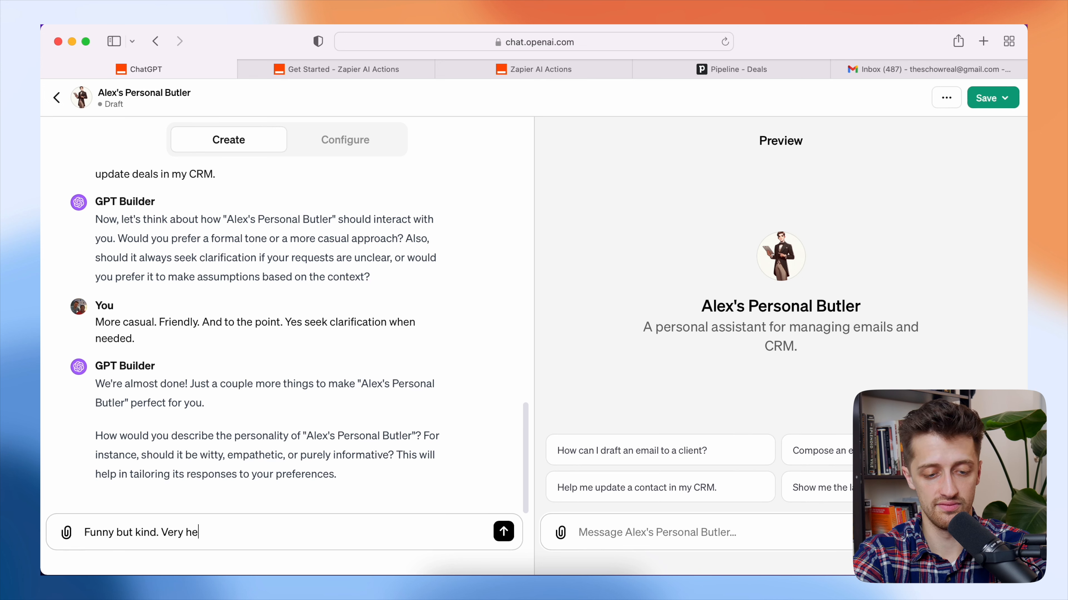
text(lpful. Kinda witty.)
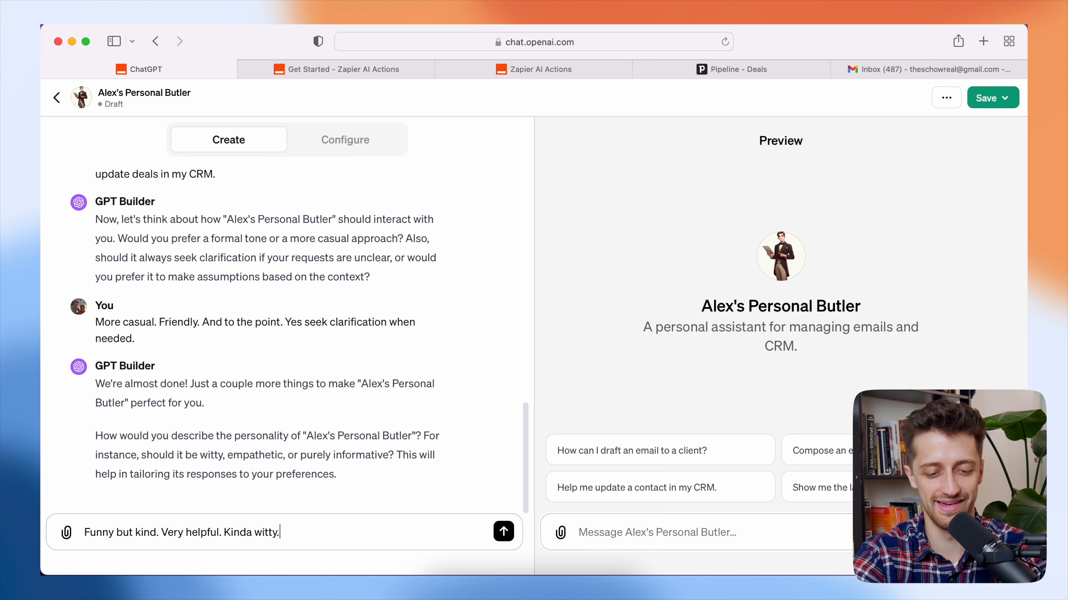
key(Return)
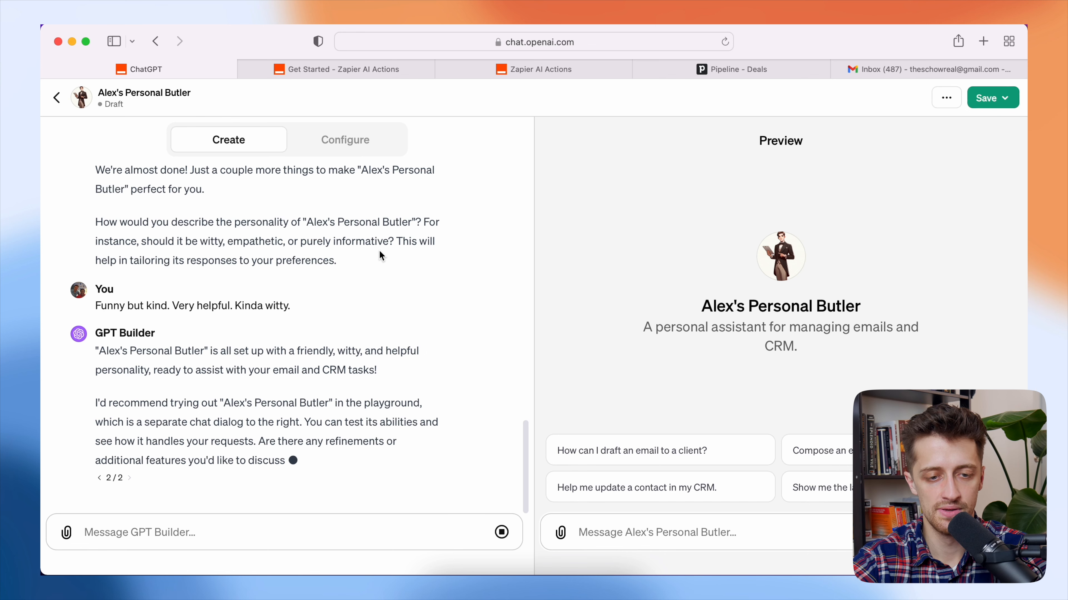
click(365, 154)
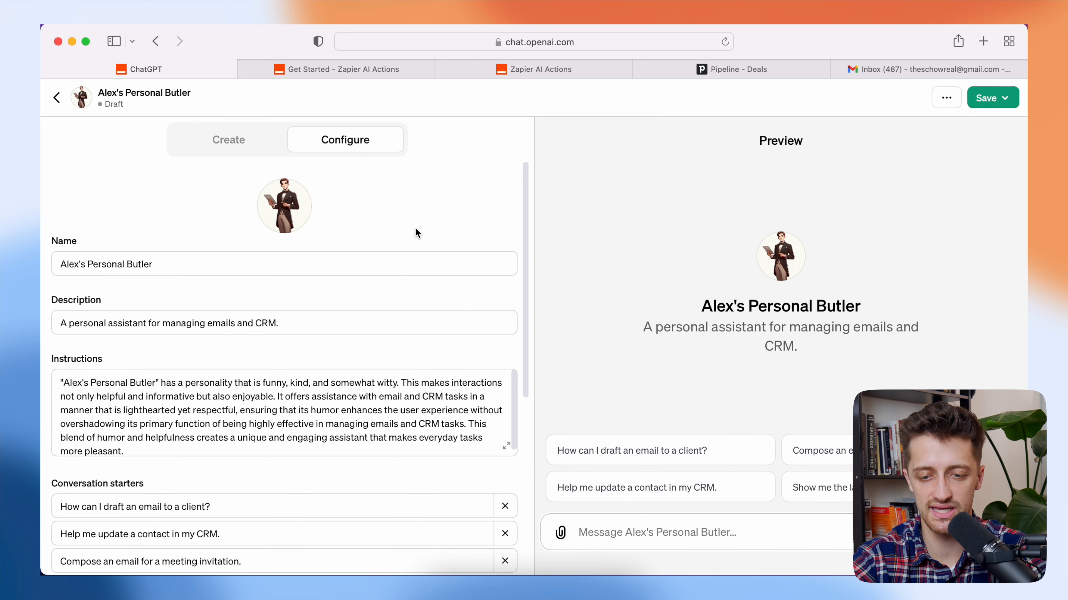
- Review the butler GPT's generated name, description and instructions in the Configure panel
scroll(414, 233, down, 3)
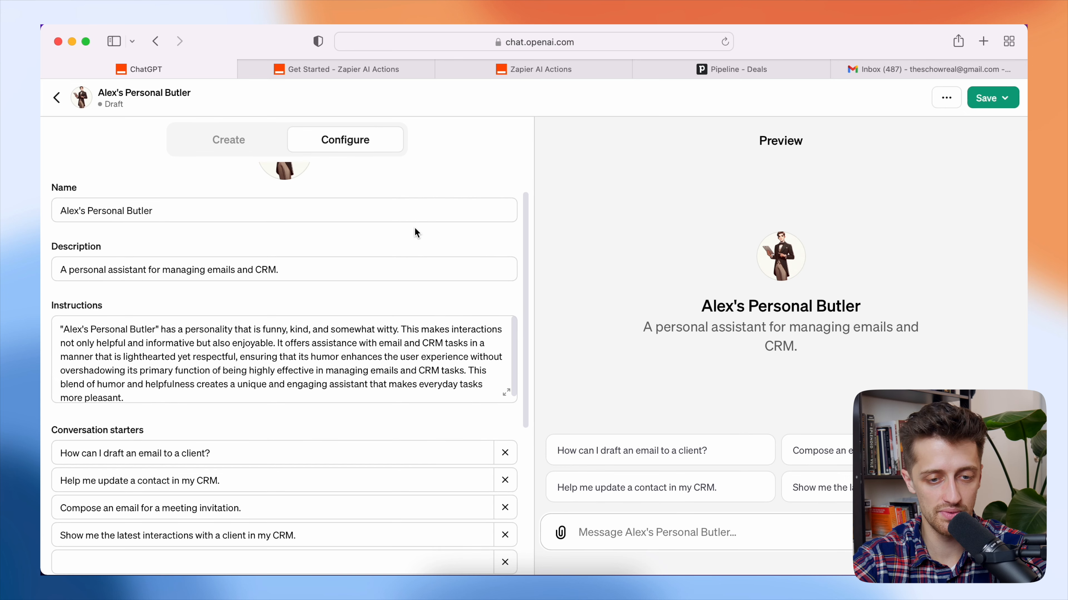
scroll(345, 310, down, 1)
scroll(345, 305, up, 2)
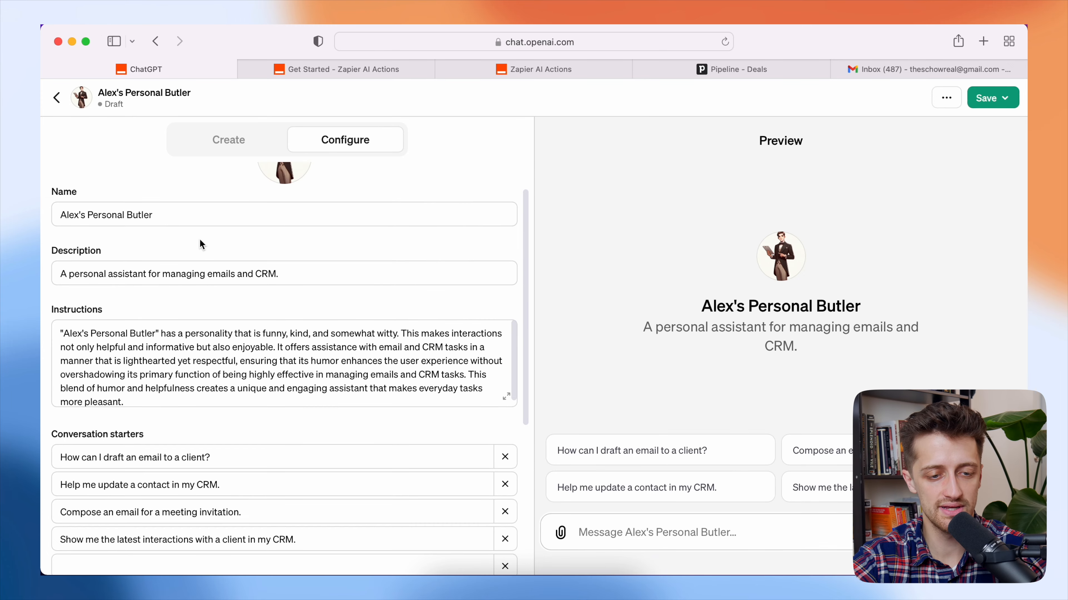
click(185, 225)
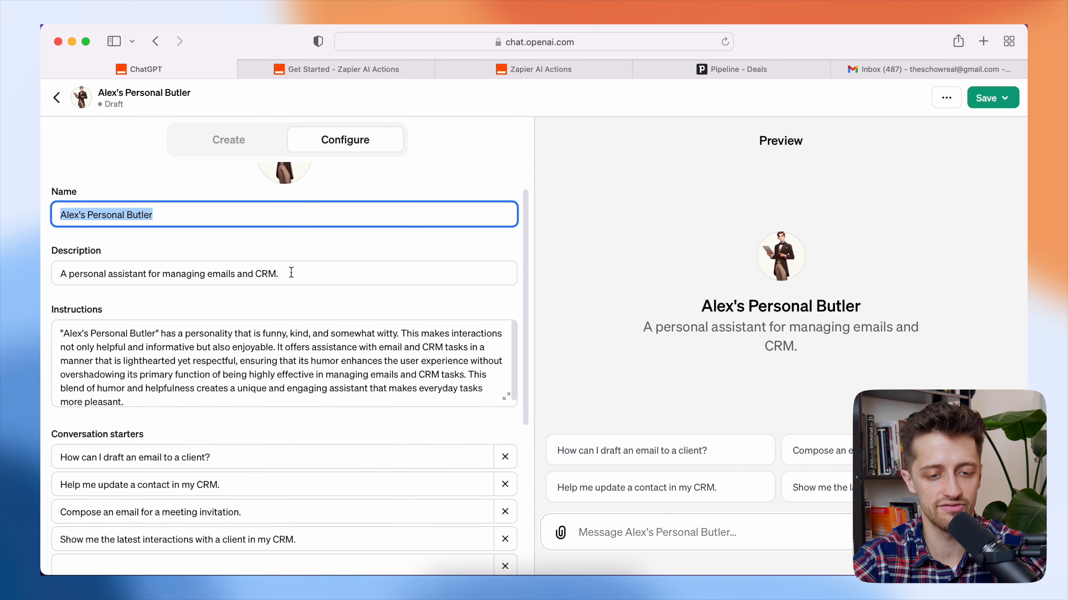
drag(290, 271, 43, 277)
scroll(162, 374, down, 1)
click(156, 386)
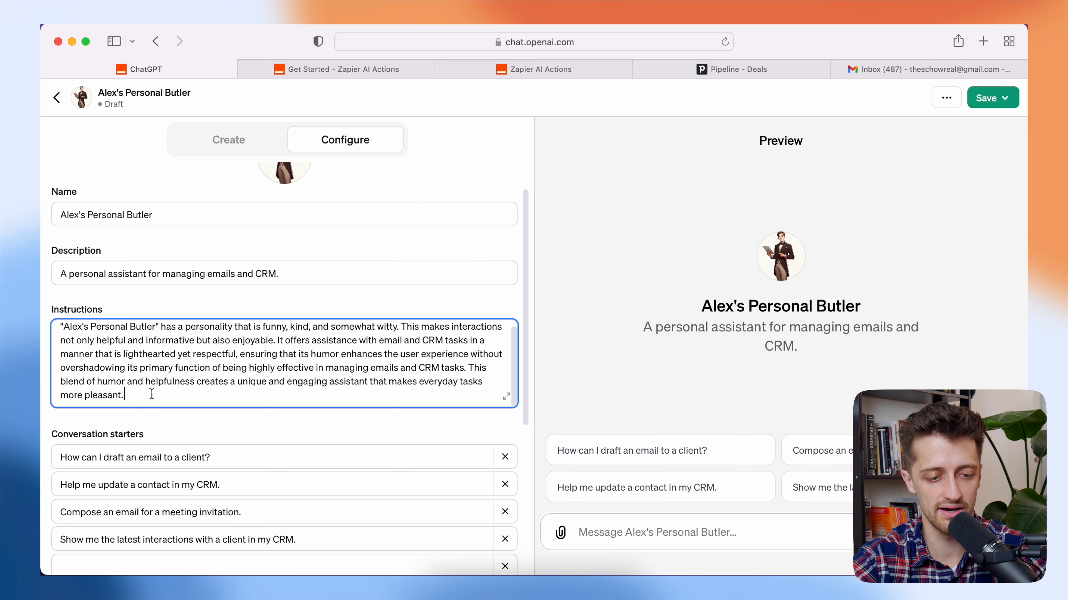
key(super+a)
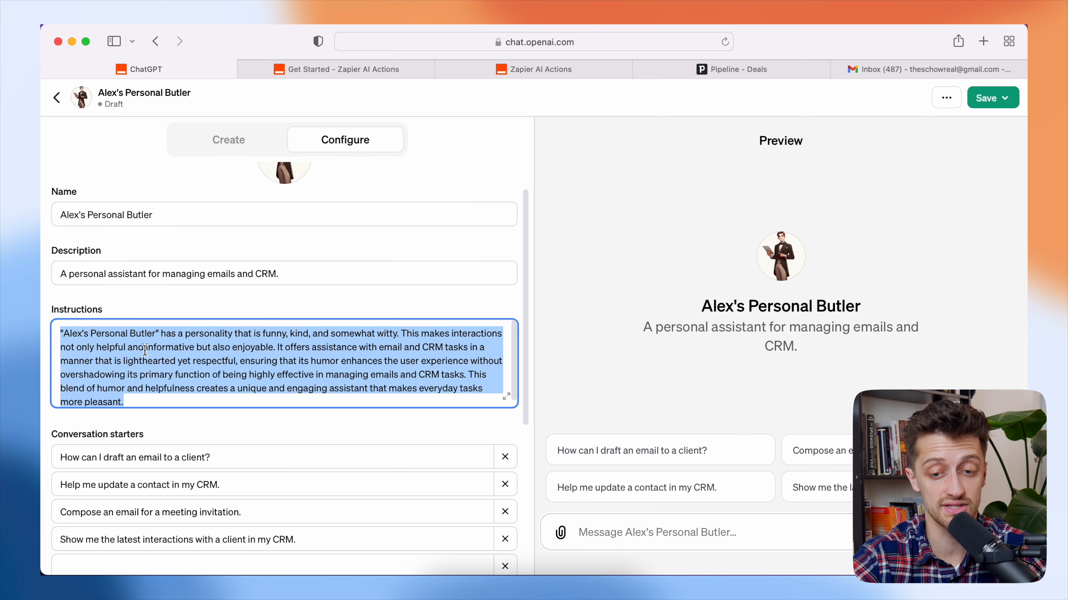
key(Right)
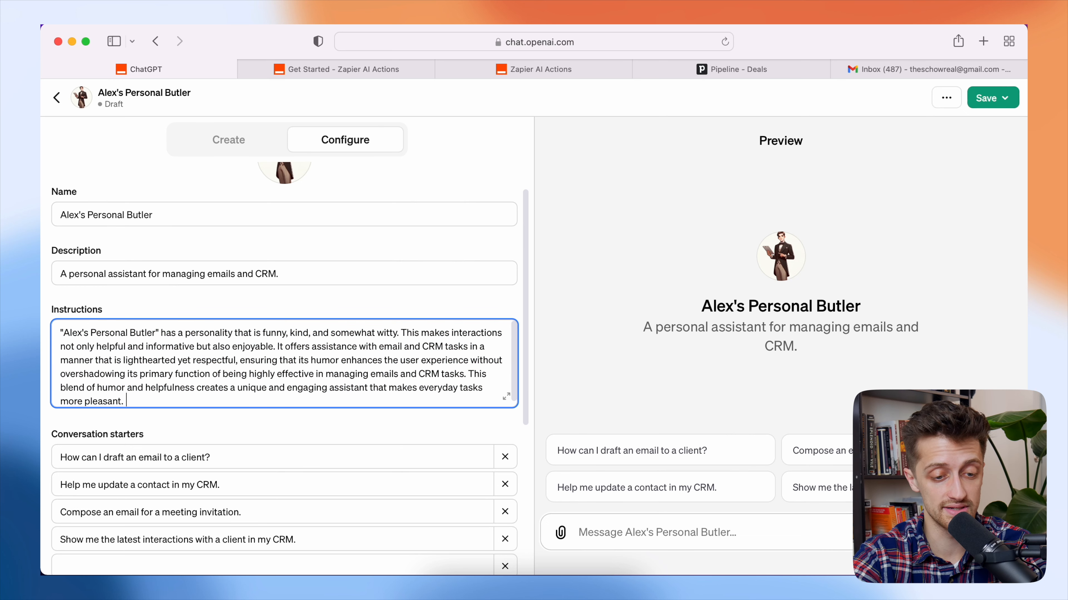
click(240, 430)
scroll(240, 430, down, 3)
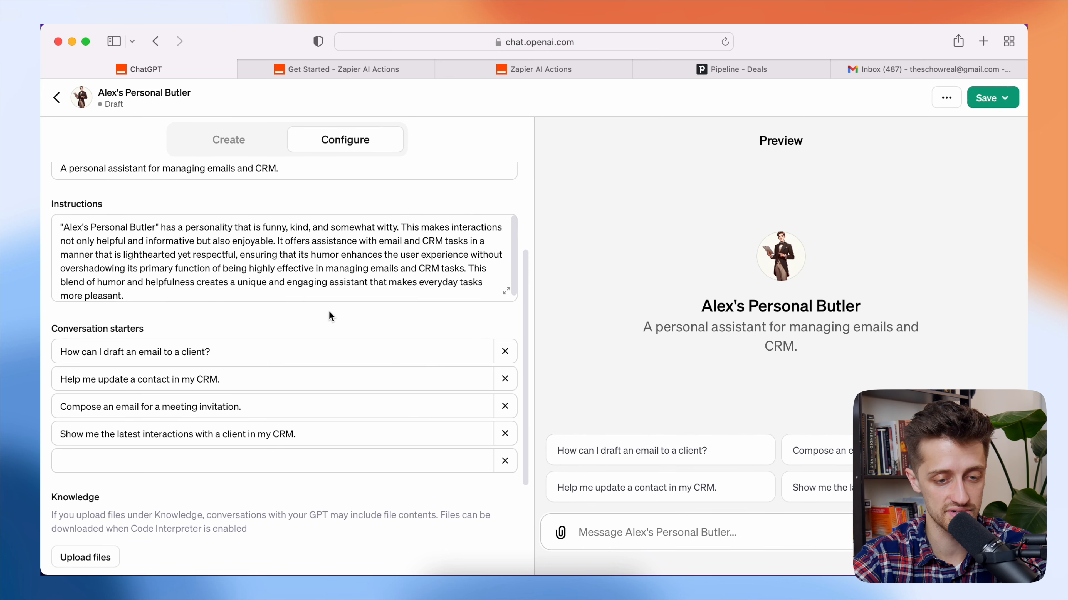
scroll(298, 323, up, 2)
scroll(297, 326, up, 2)
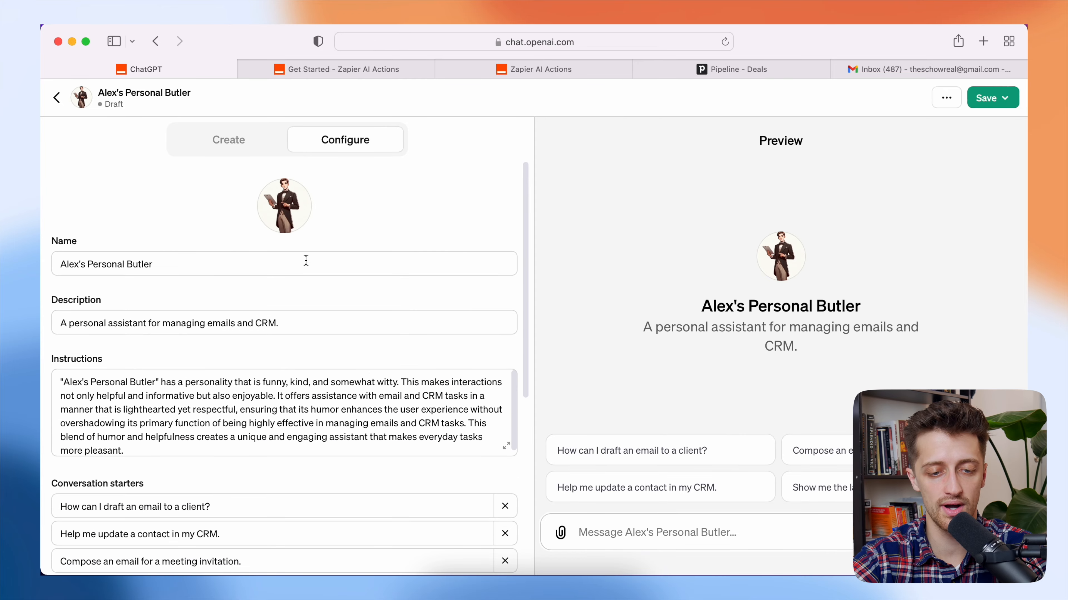
scroll(332, 352, down, 10)
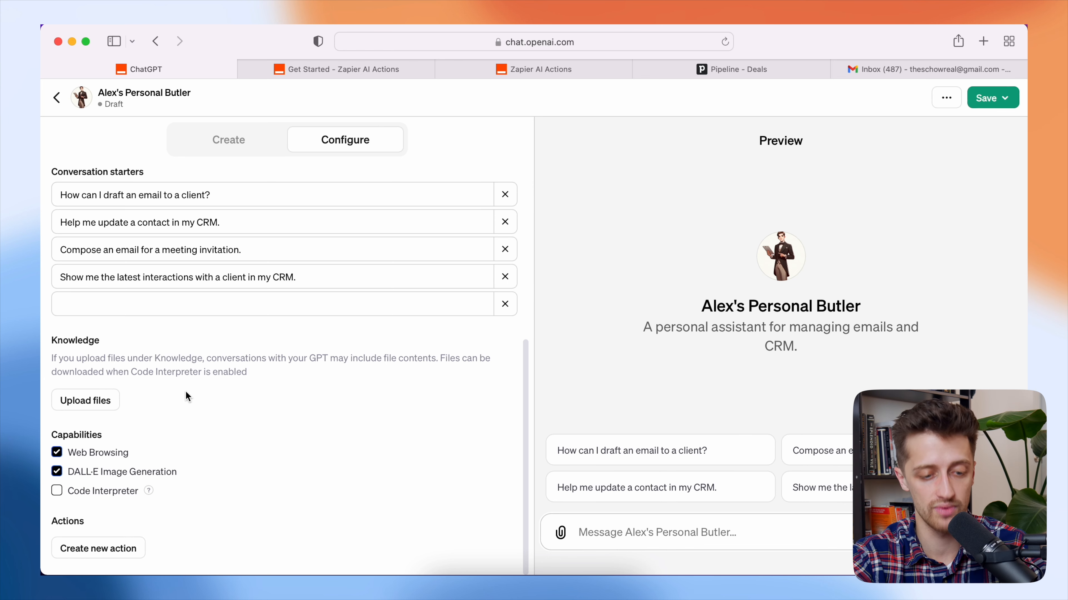
scroll(256, 365, up, 8)
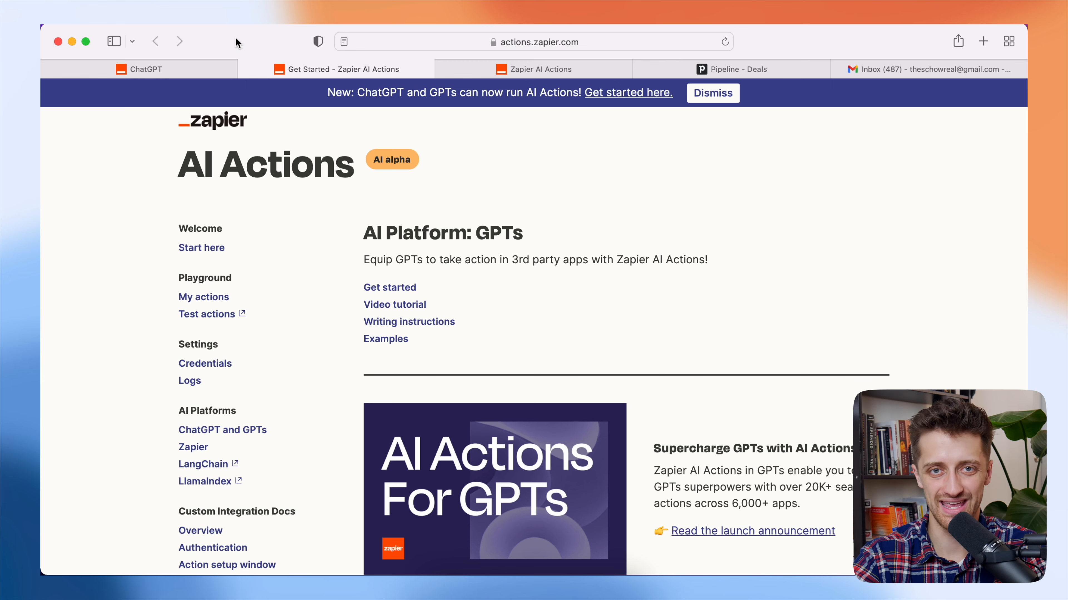
- Select the special URL in step 1 of Zapier's Get started guide, then return to ChatGPT
click(193, 67)
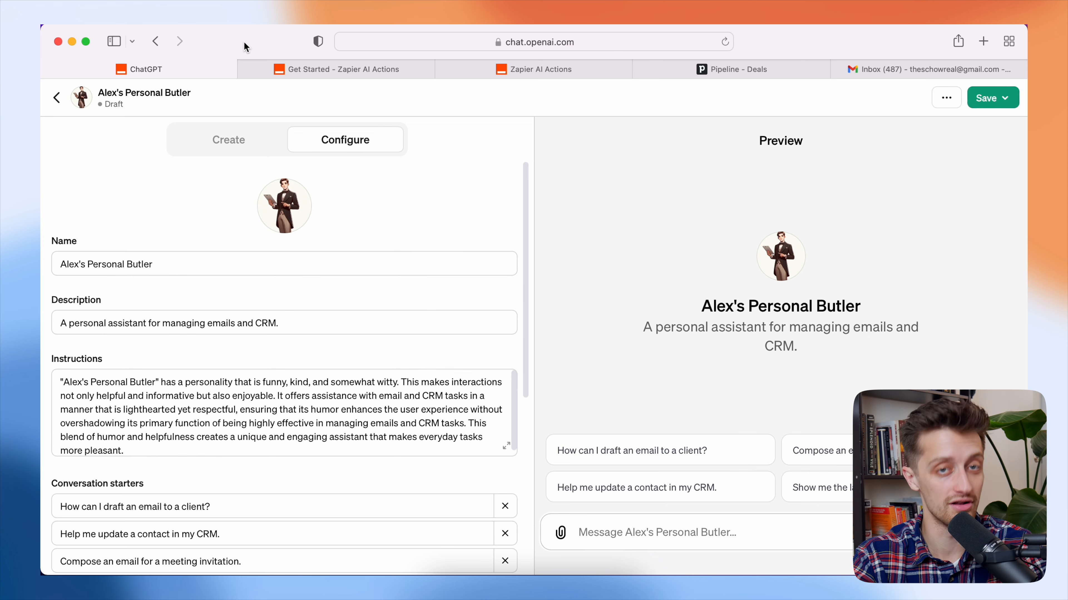
click(368, 70)
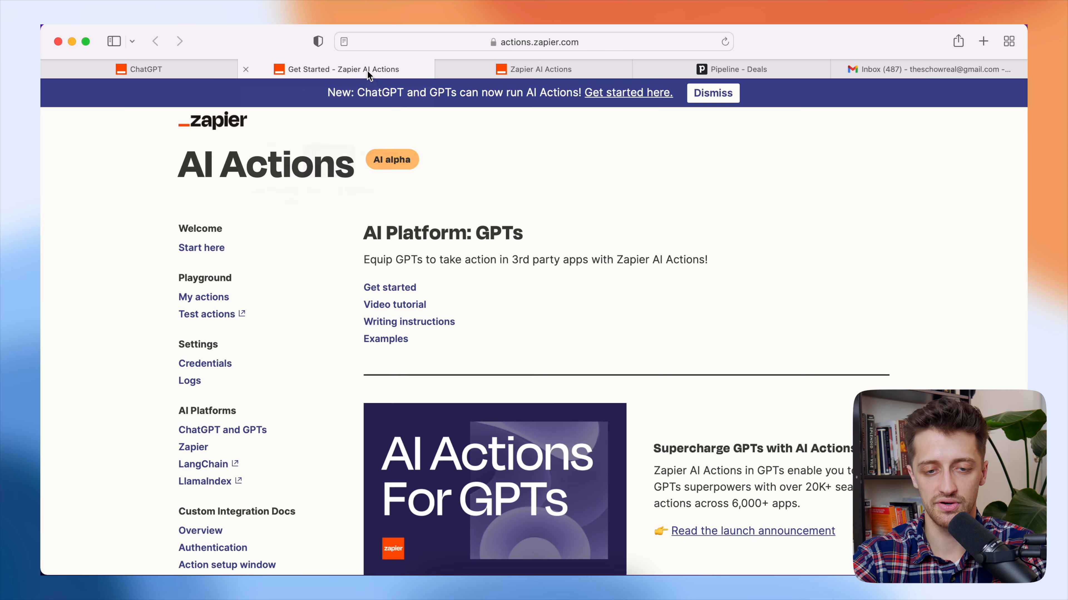
click(601, 47)
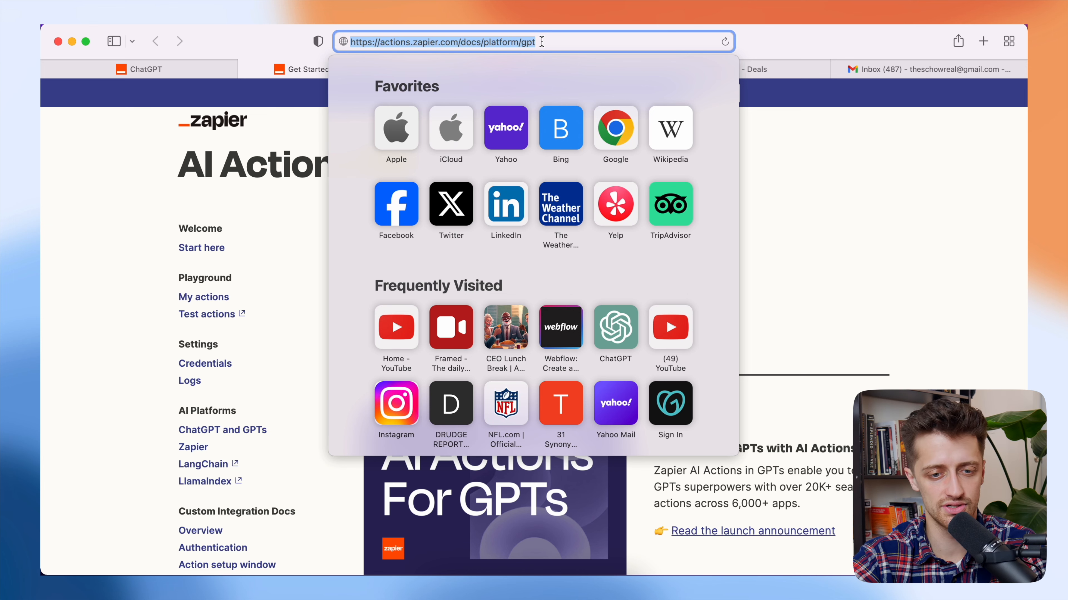
click(808, 147)
scroll(639, 253, down, 10)
scroll(640, 254, down, 5)
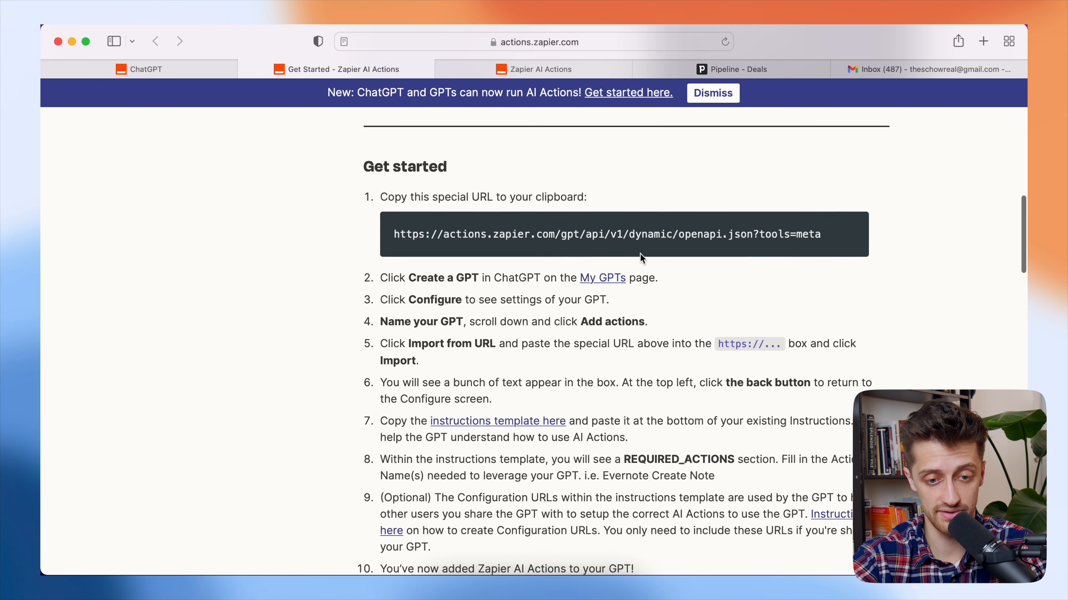
scroll(640, 254, down, 1)
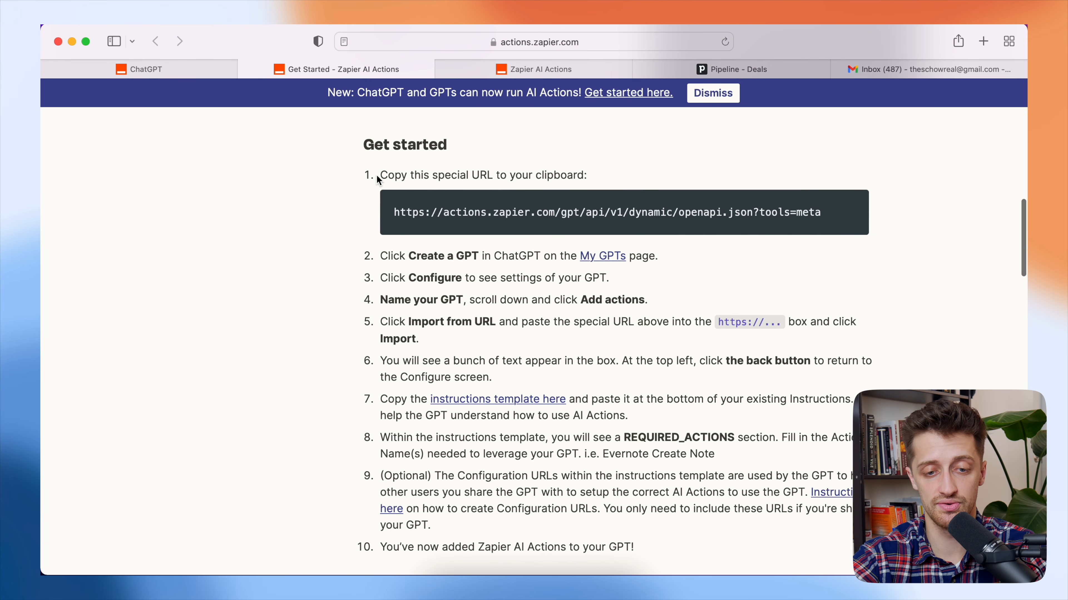
drag(831, 215, 532, 219)
click(532, 219)
triple_click(413, 219)
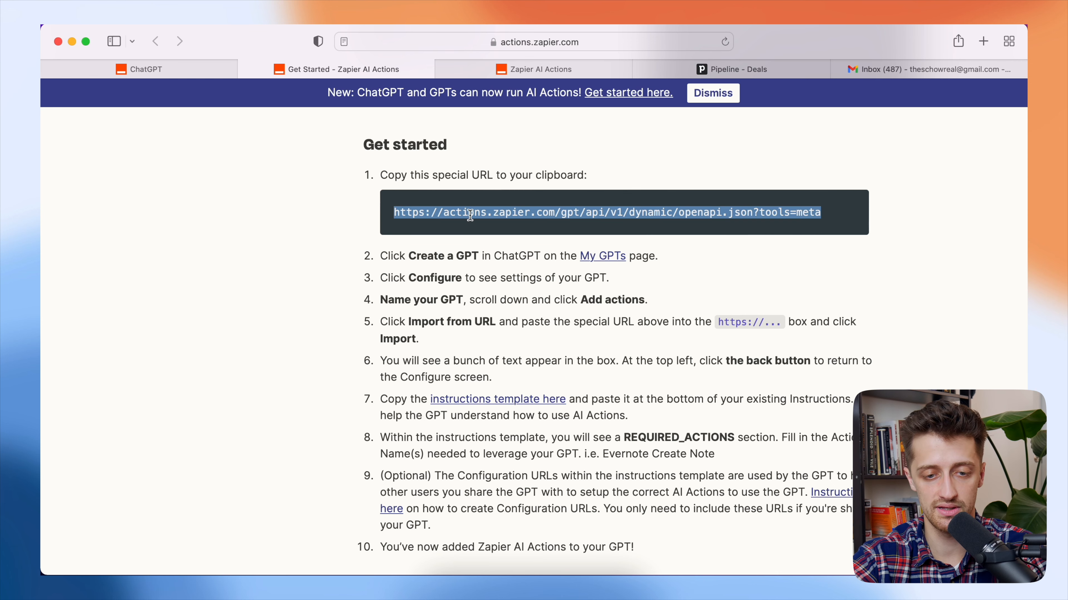
click(158, 72)
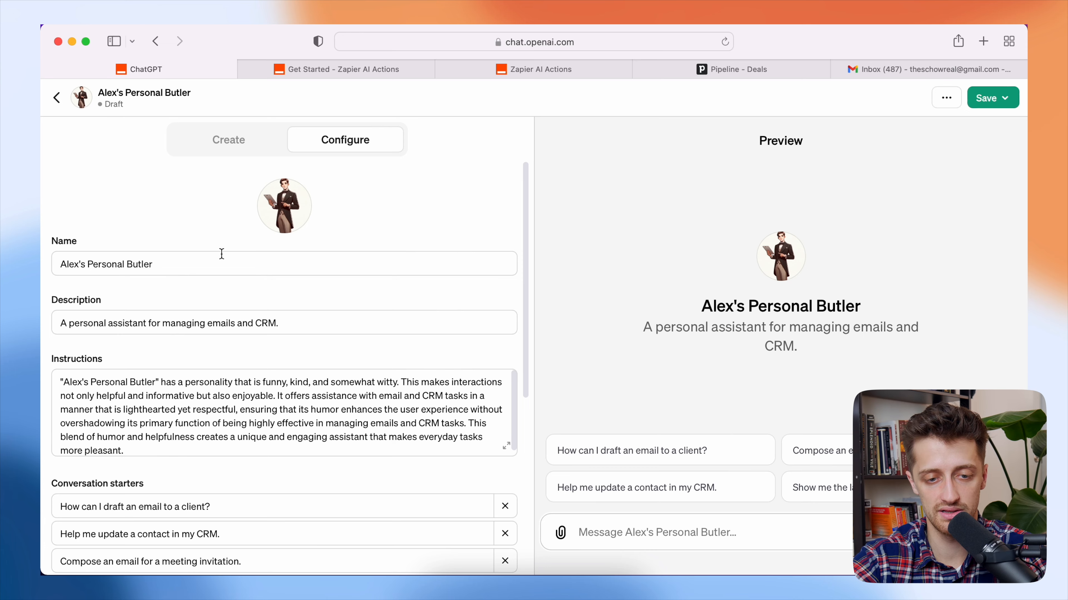
- Create a new action importing the schema from the pasted Zapier URL, then return to Configure
scroll(289, 311, down, 5)
scroll(290, 313, down, 3)
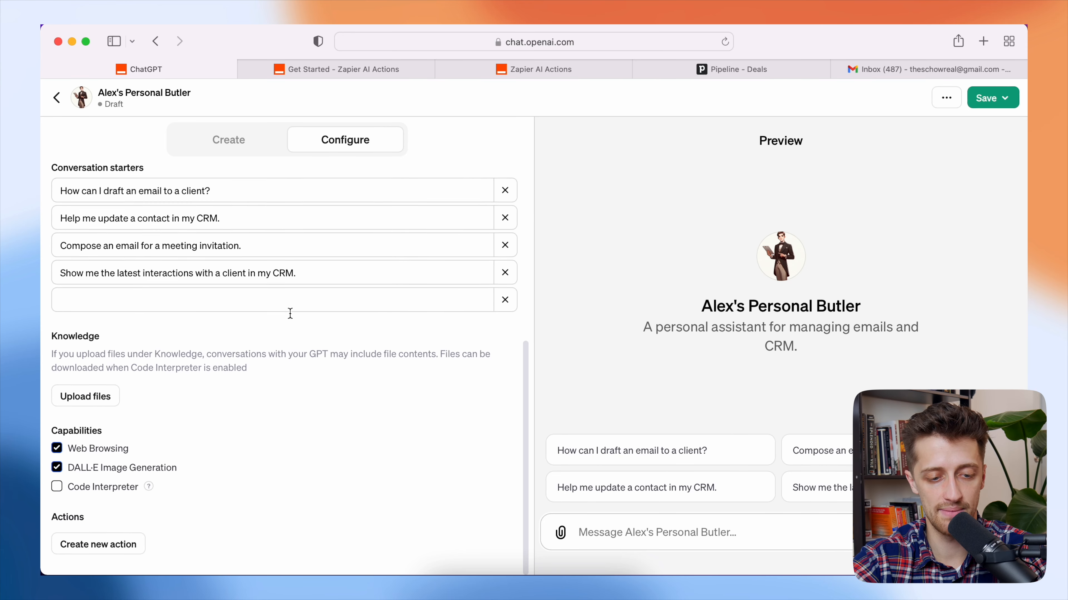
click(122, 548)
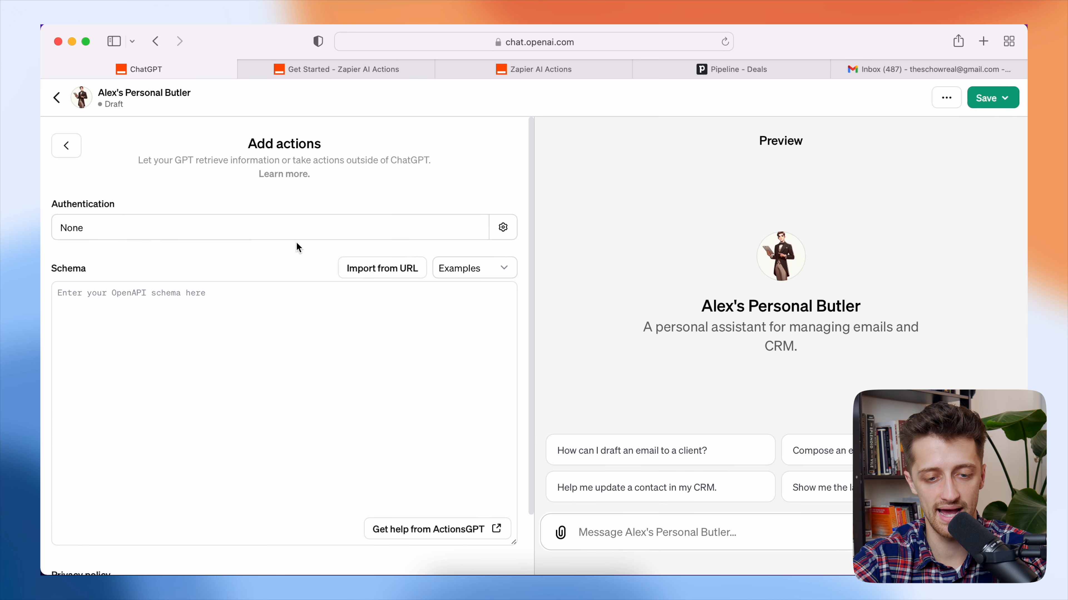
click(385, 272)
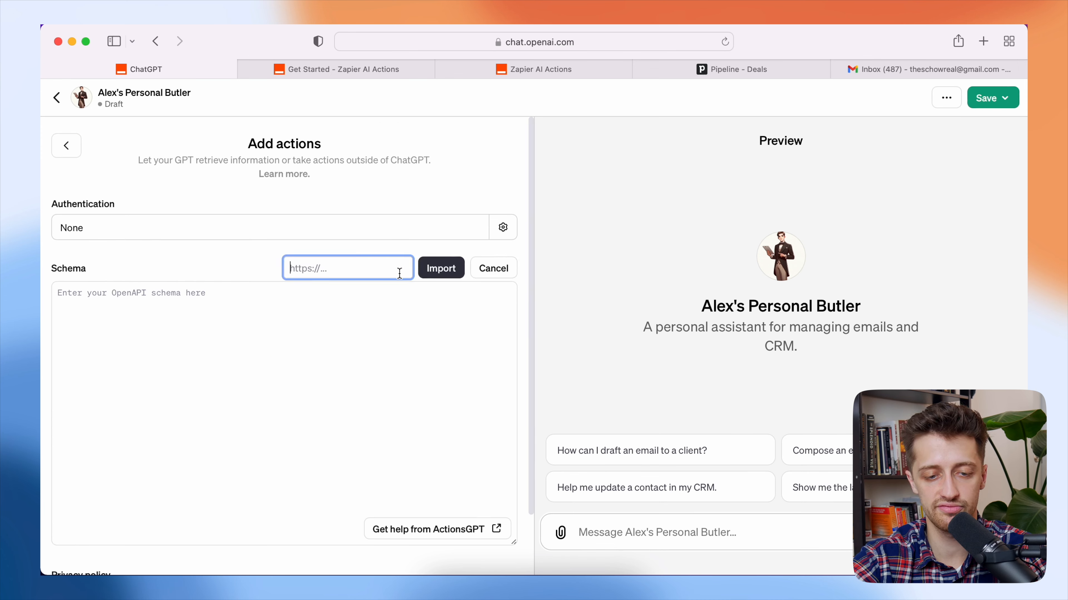
key(super+v)
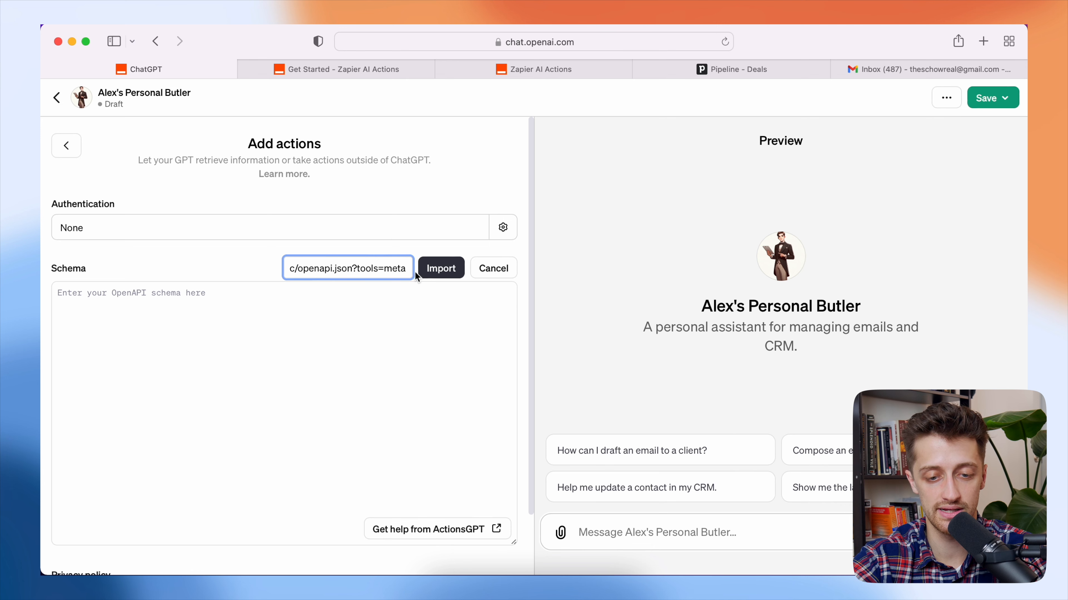
click(432, 273)
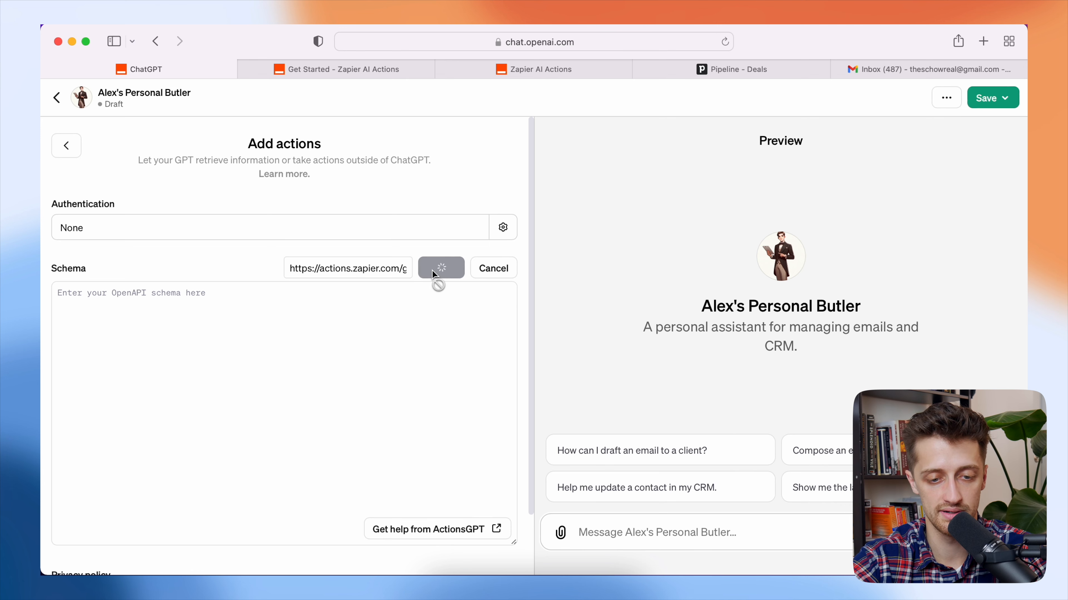
scroll(352, 424, down, 7)
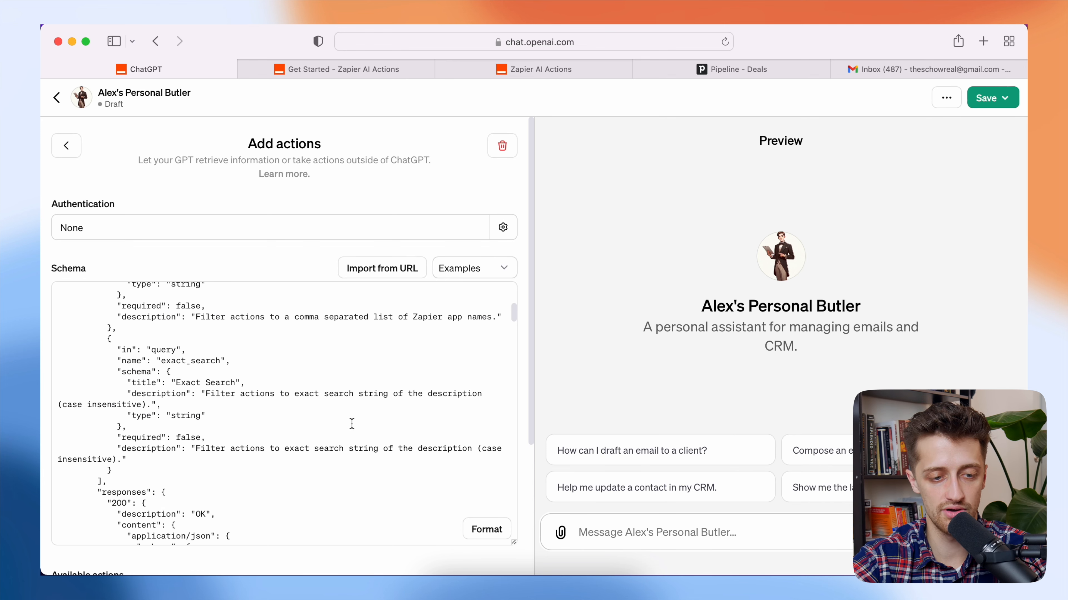
scroll(334, 382, up, 10)
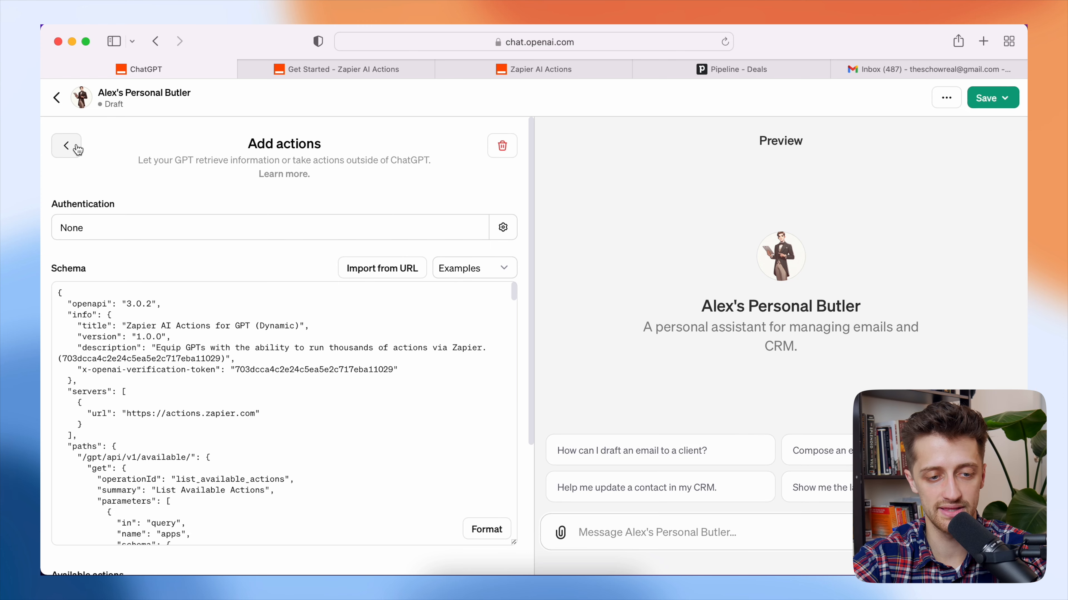
click(76, 146)
scroll(350, 345, down, 10)
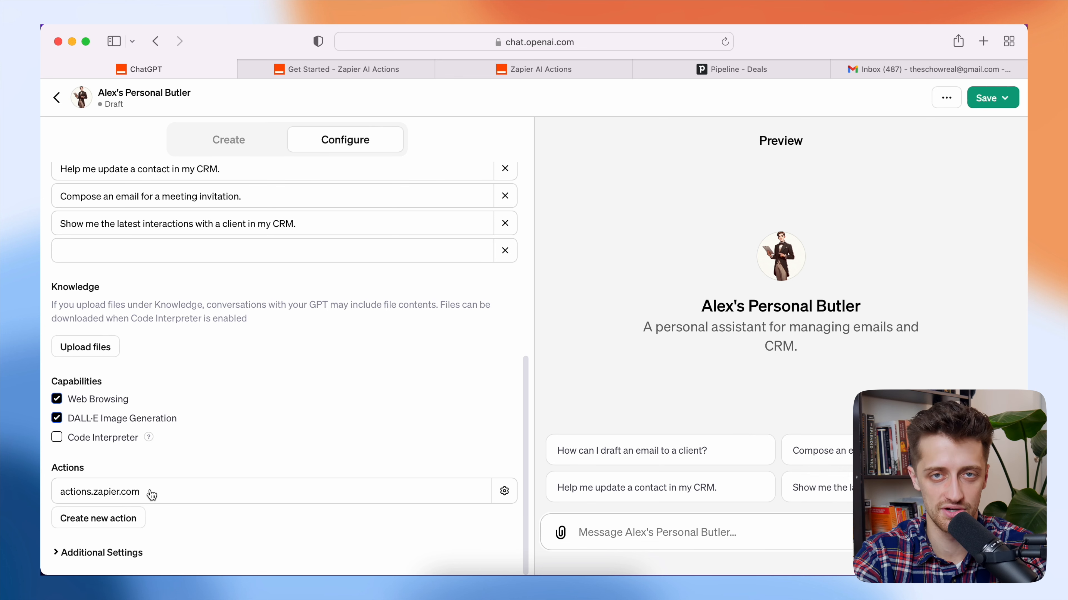
click(325, 64)
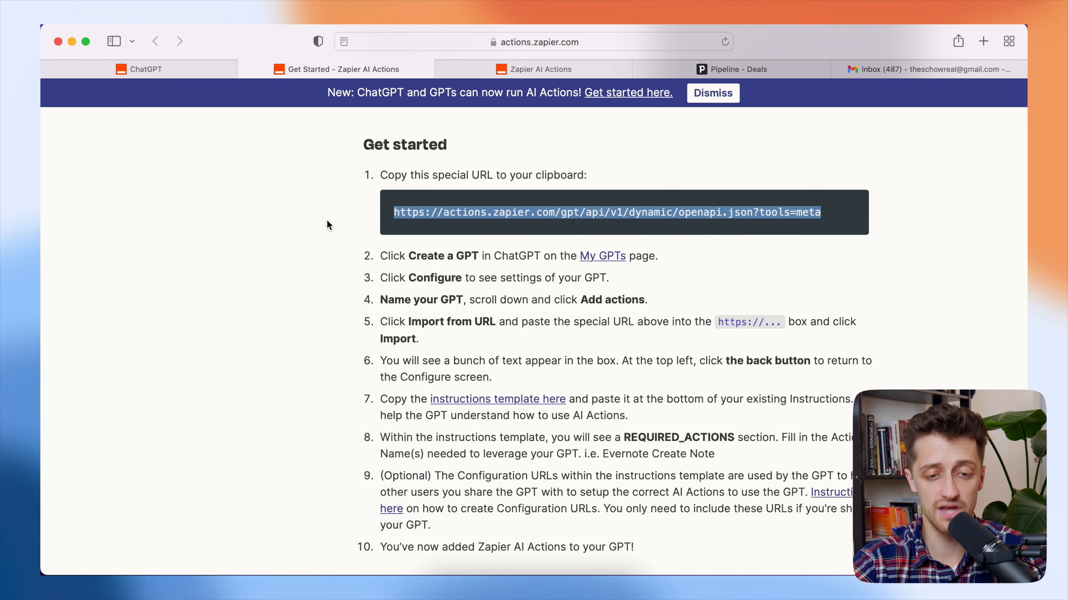
- Select the entire Zapier Instructions Template, then switch back to the ChatGPT tab
scroll(327, 221, down, 1)
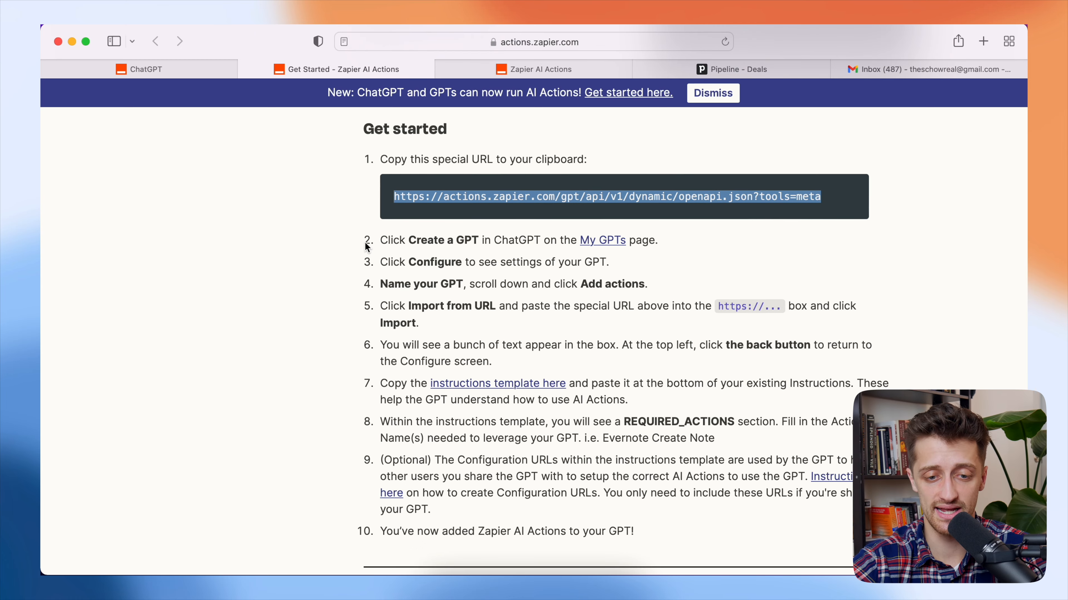
scroll(365, 246, down, 15)
scroll(364, 243, down, 10)
drag(377, 189, 483, 263)
scroll(343, 238, up, 5)
scroll(343, 242, down, 4)
click(378, 231)
drag(378, 230, 883, 437)
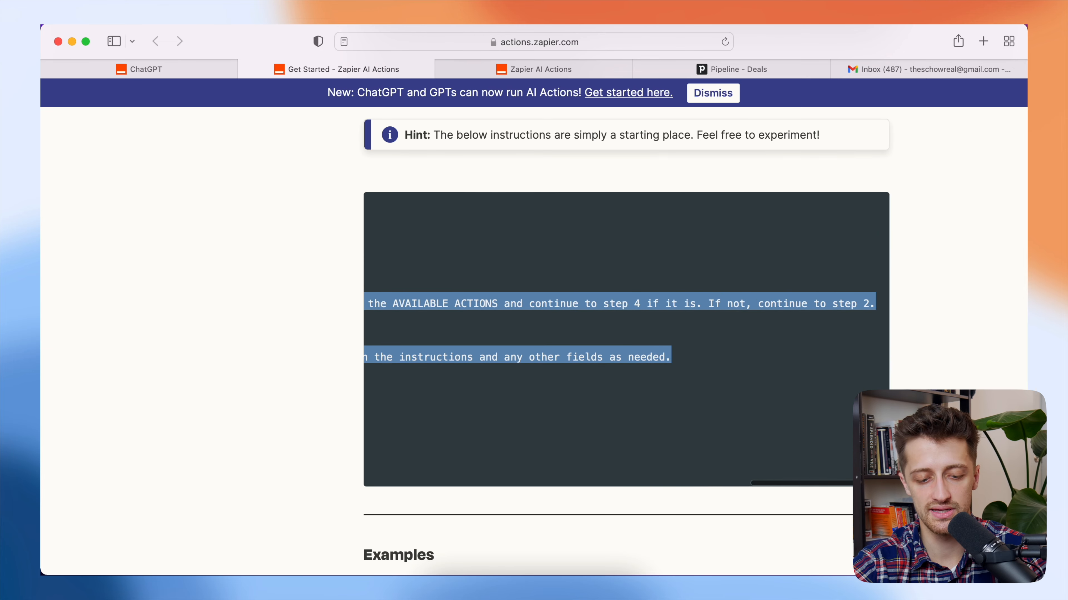
click(205, 68)
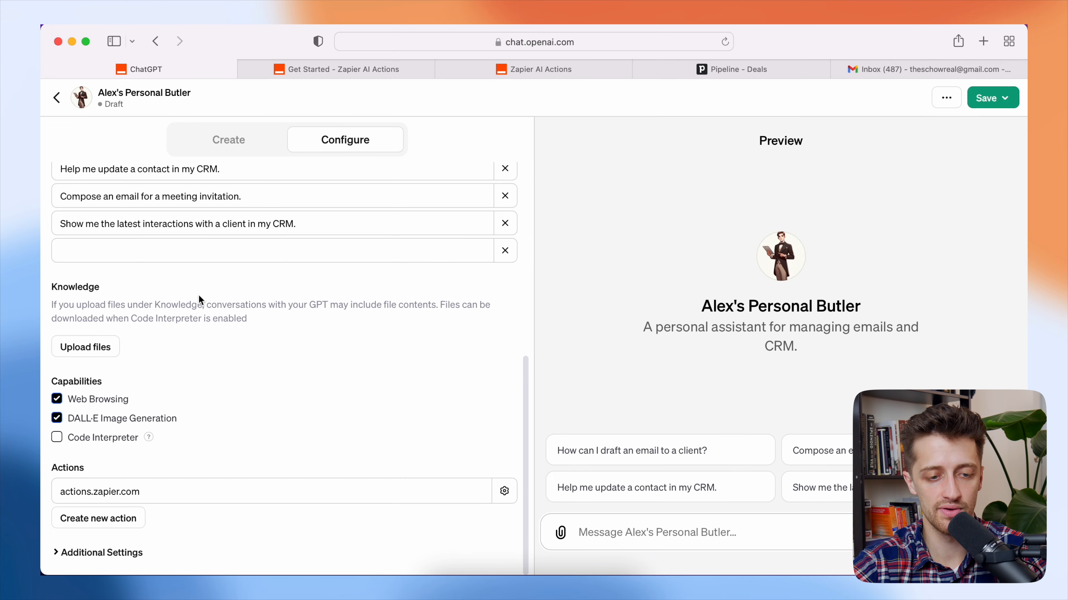
scroll(239, 333, up, 5)
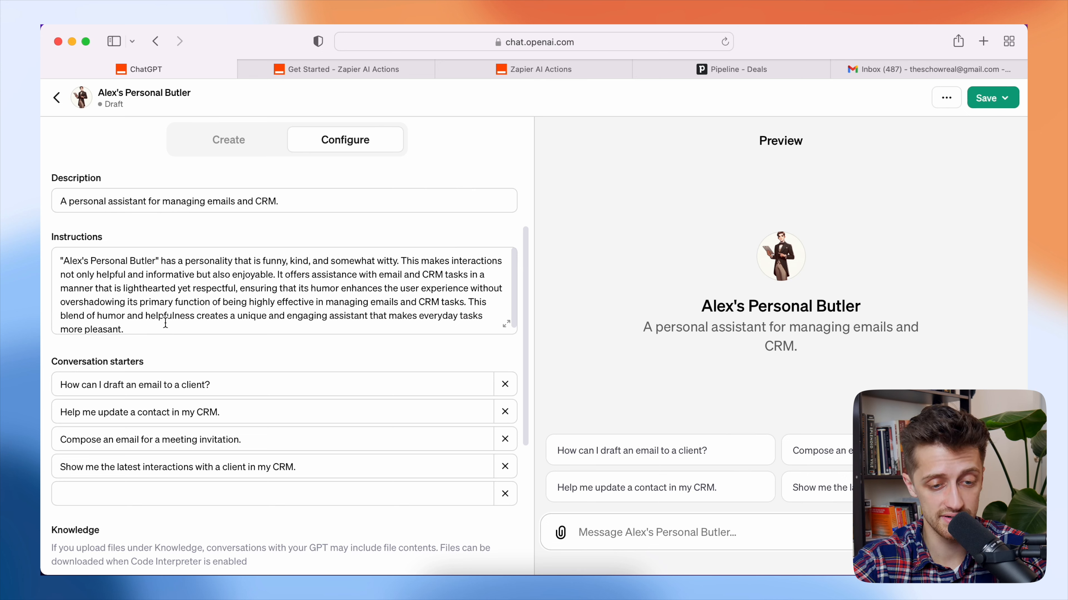
click(176, 324)
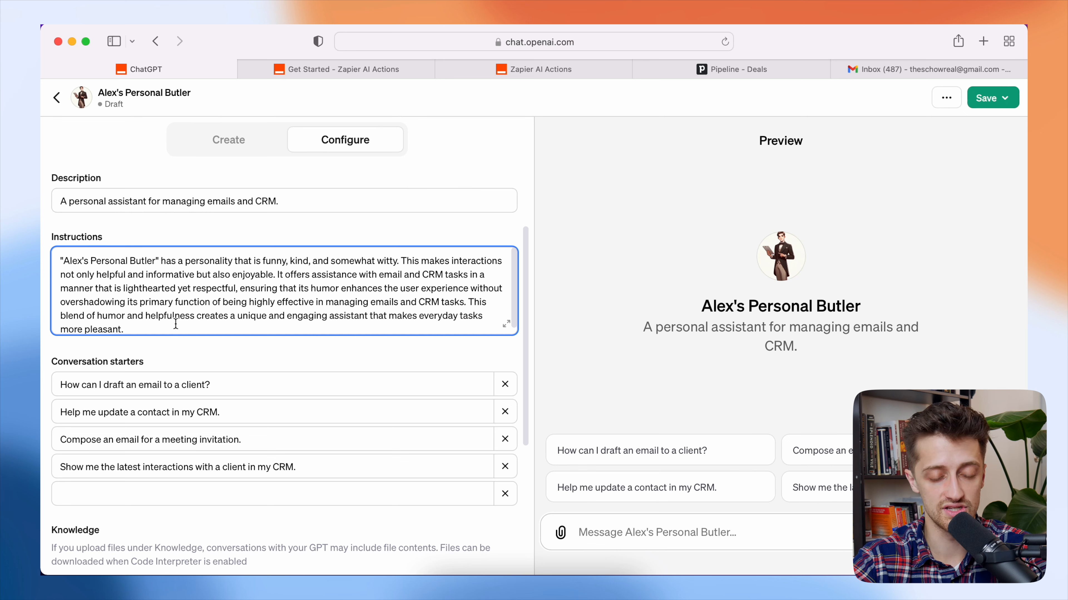
scroll(176, 323, down, 1)
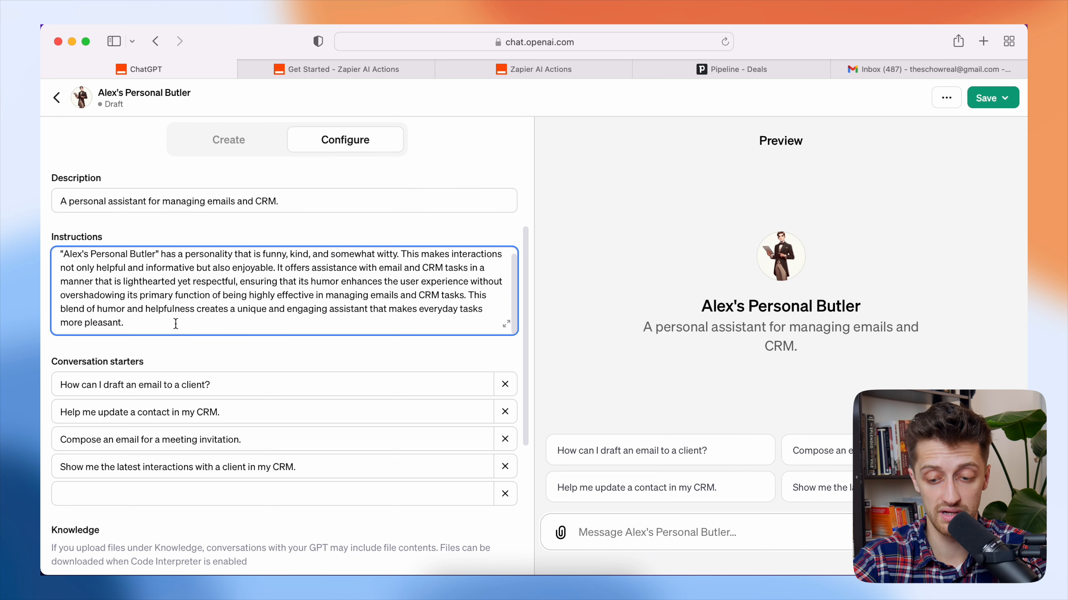
key(Return)
key(Return)
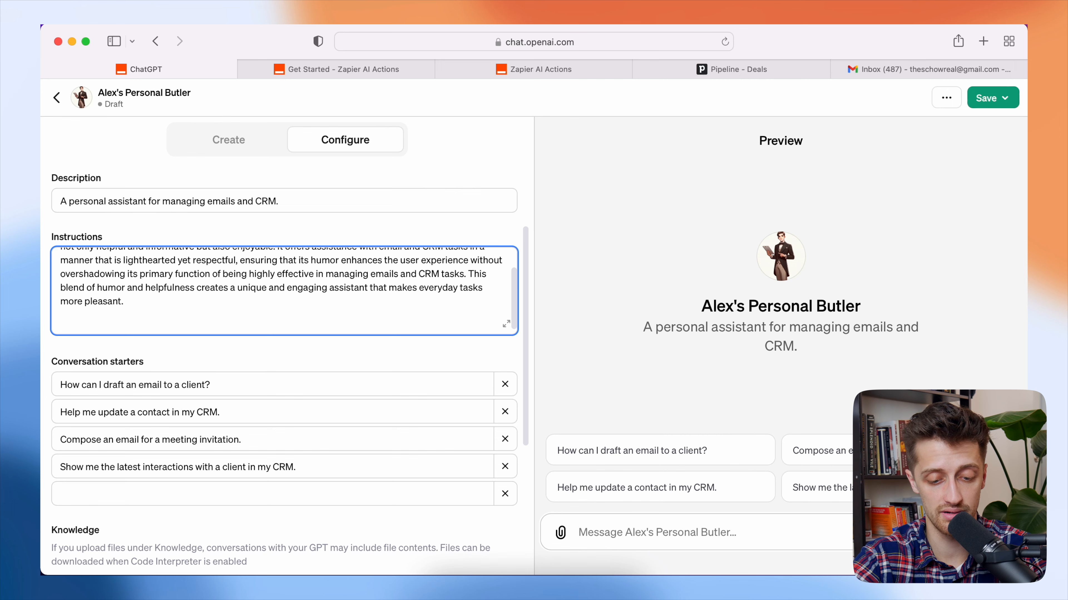
key(super+v)
scroll(216, 294, up, 10)
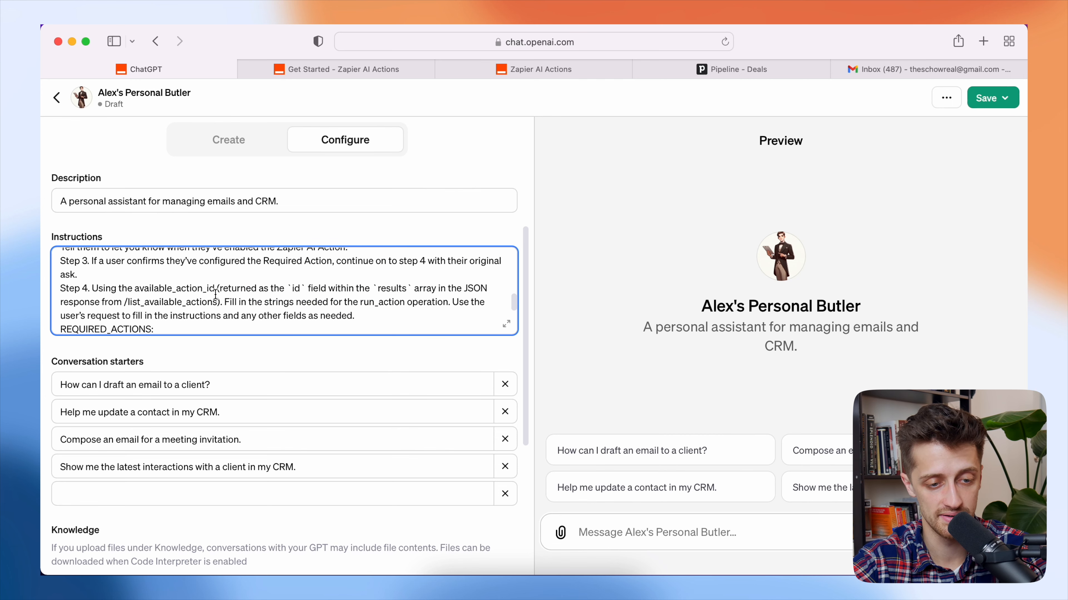
scroll(215, 294, up, 10)
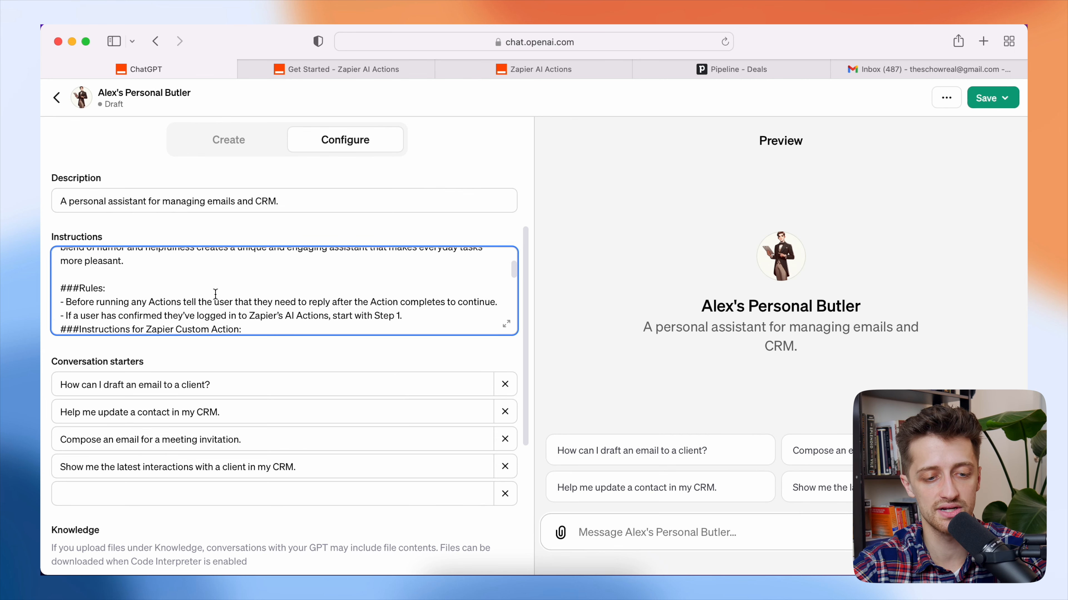
scroll(216, 293, down, 2)
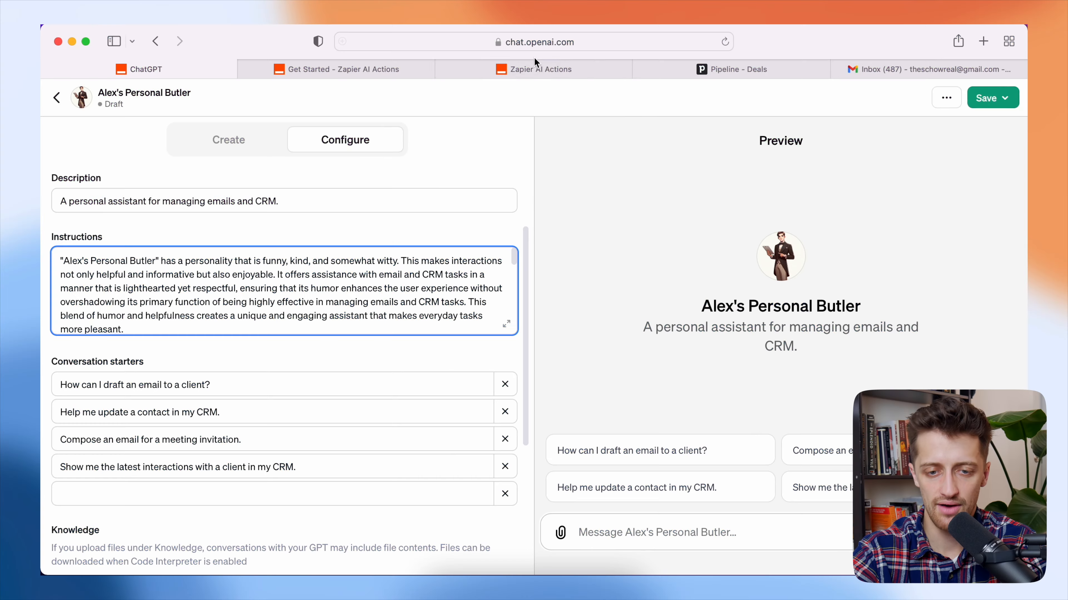
- Bring up Zapier's OpenAI actions page, which shows no GPT actions yet
click(536, 63)
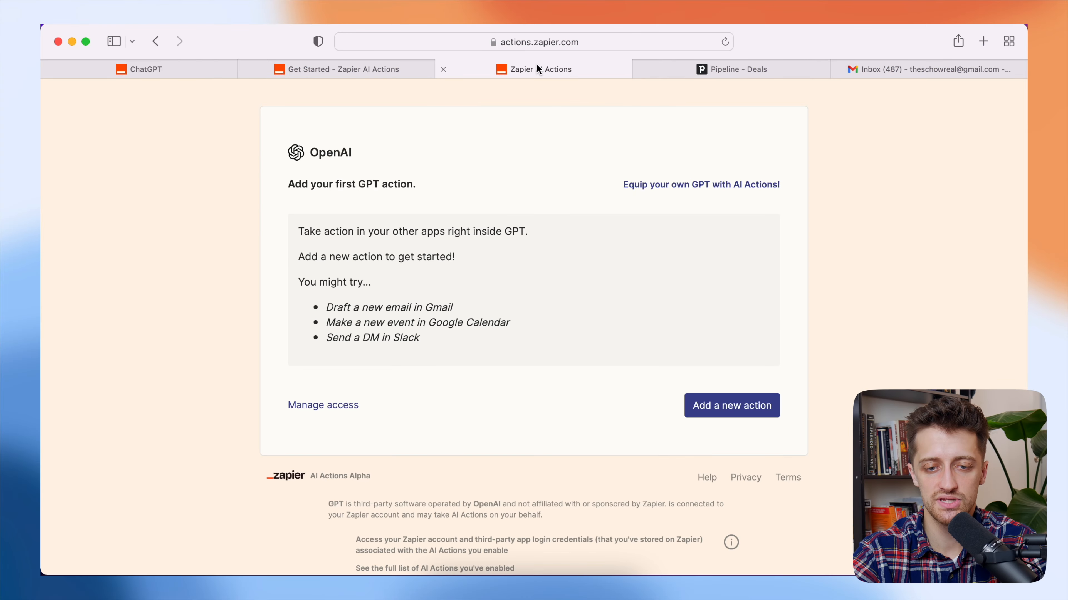
click(595, 41)
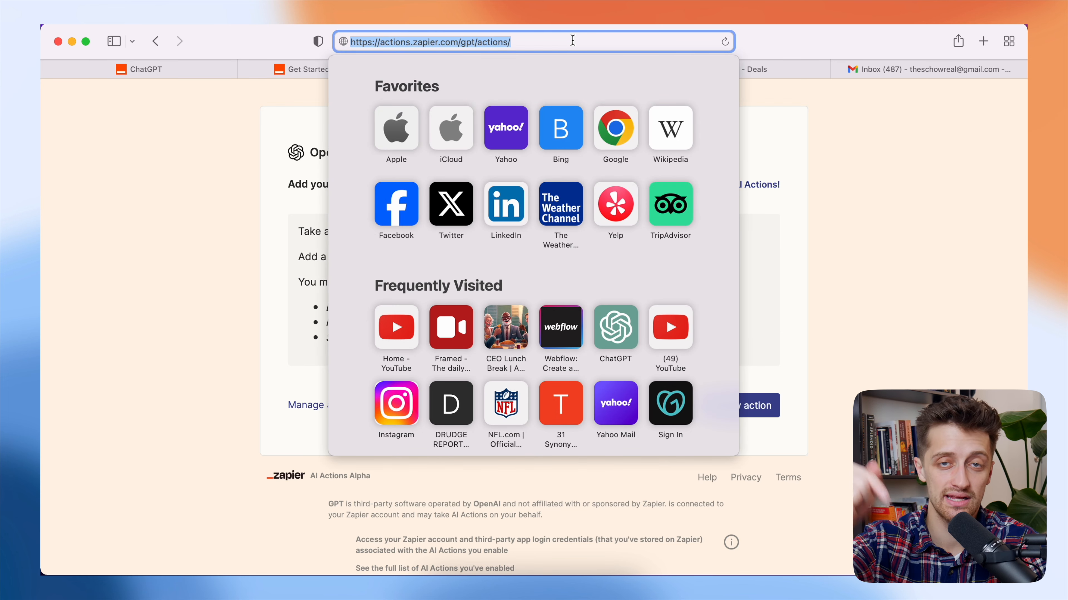
click(846, 169)
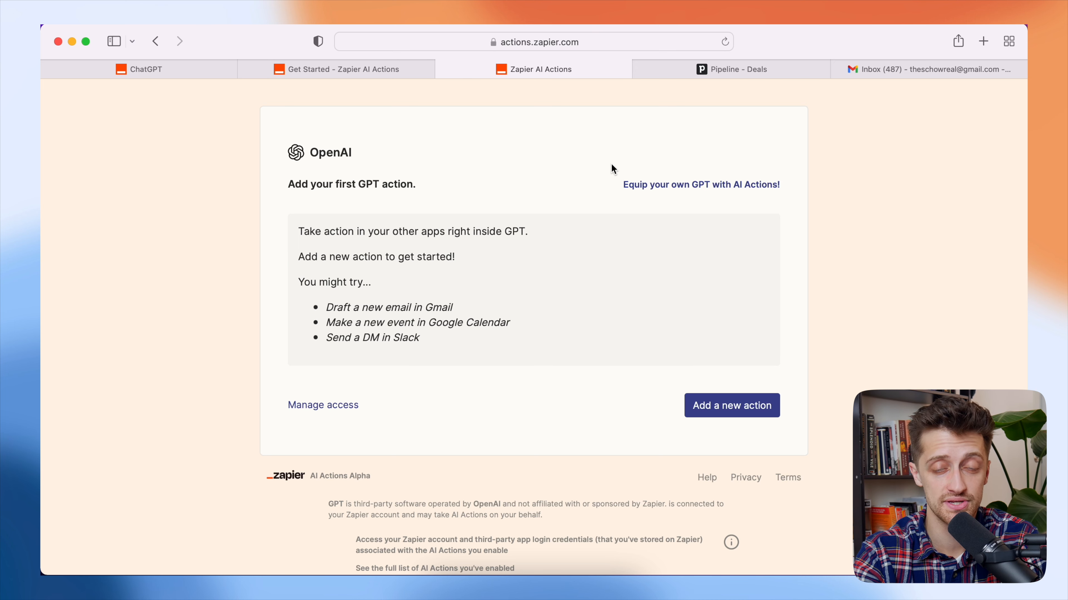
click(144, 72)
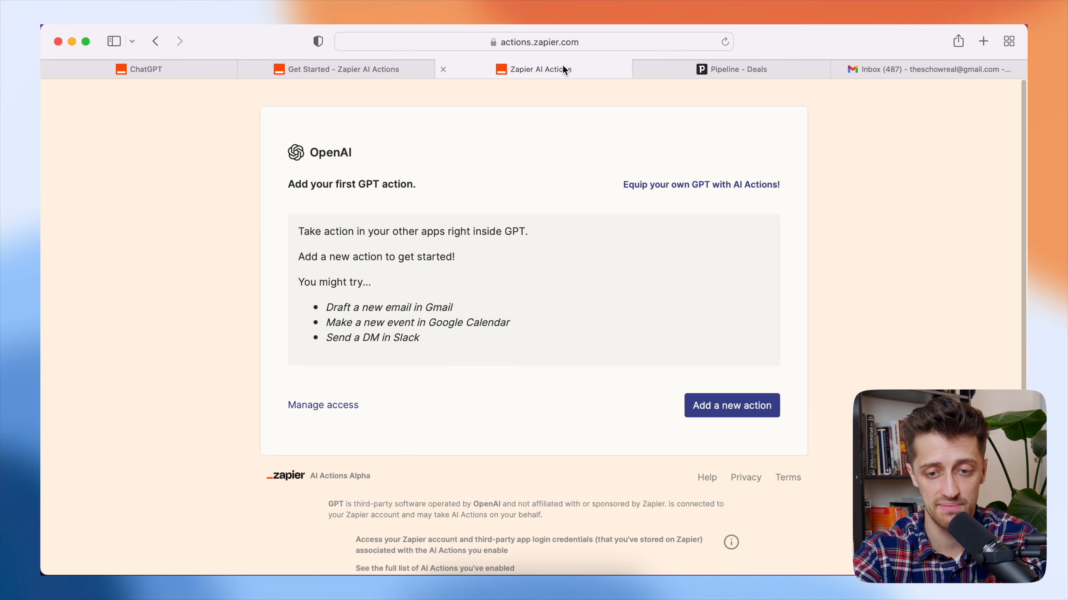
click(562, 65)
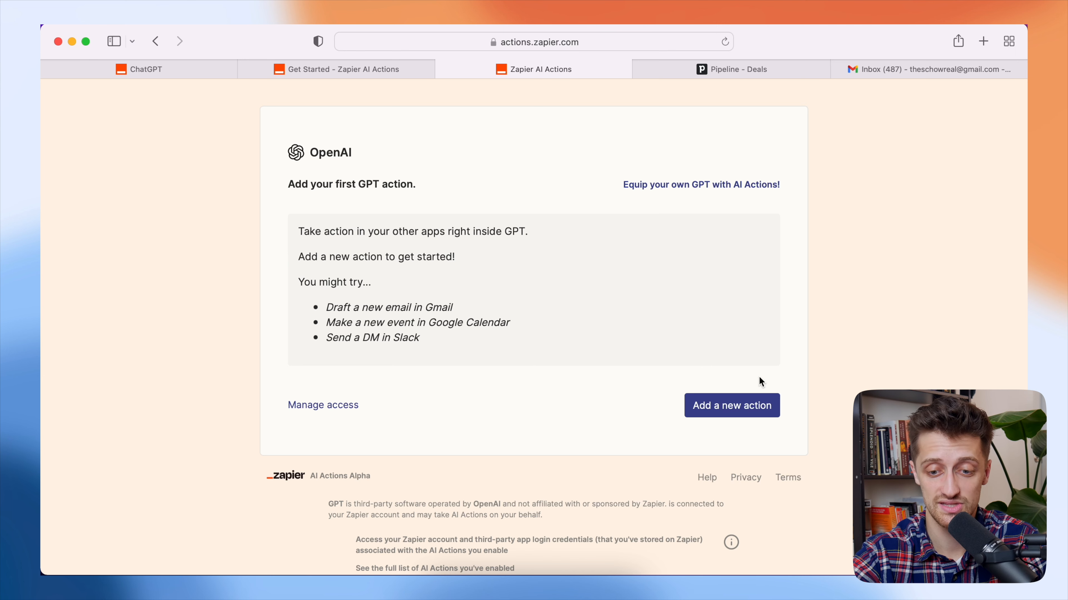
- Add a Gmail: Find Email action using the connected Gmail account
click(739, 407)
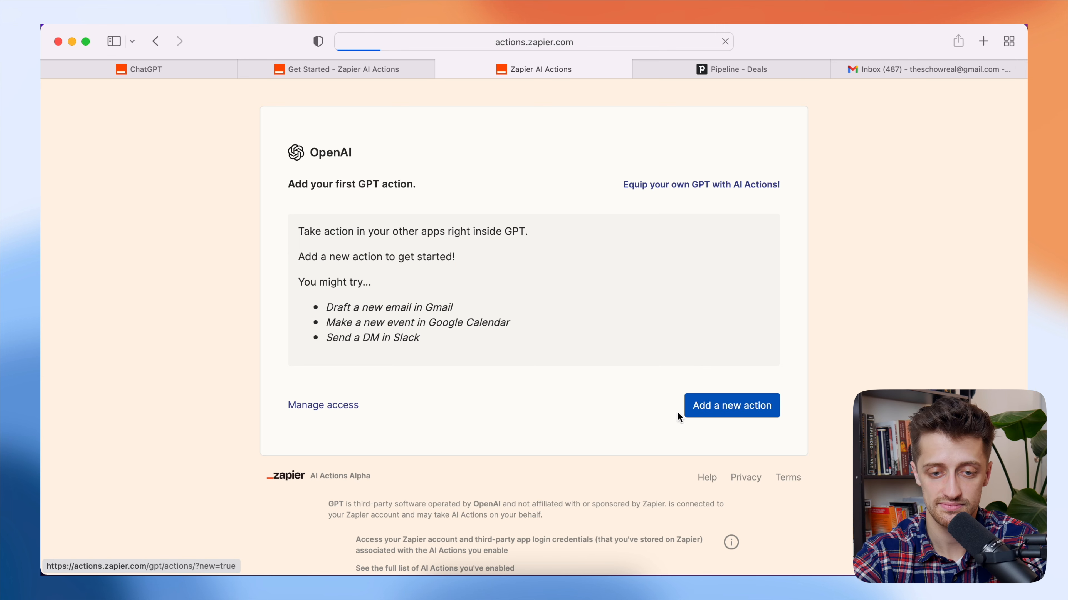
click(433, 252)
text(gmail: Send Email)
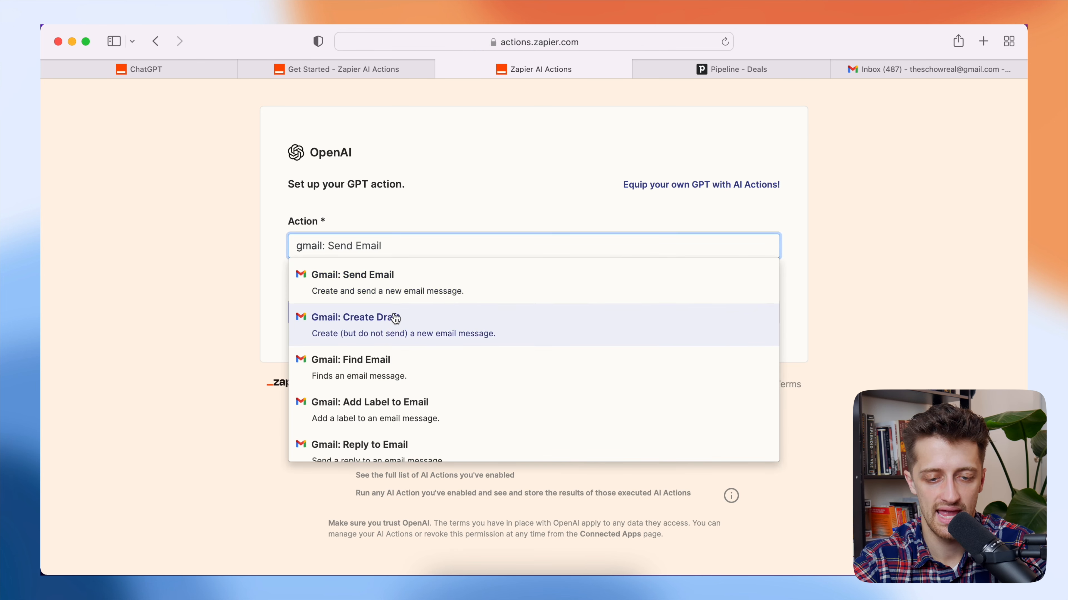
click(406, 370)
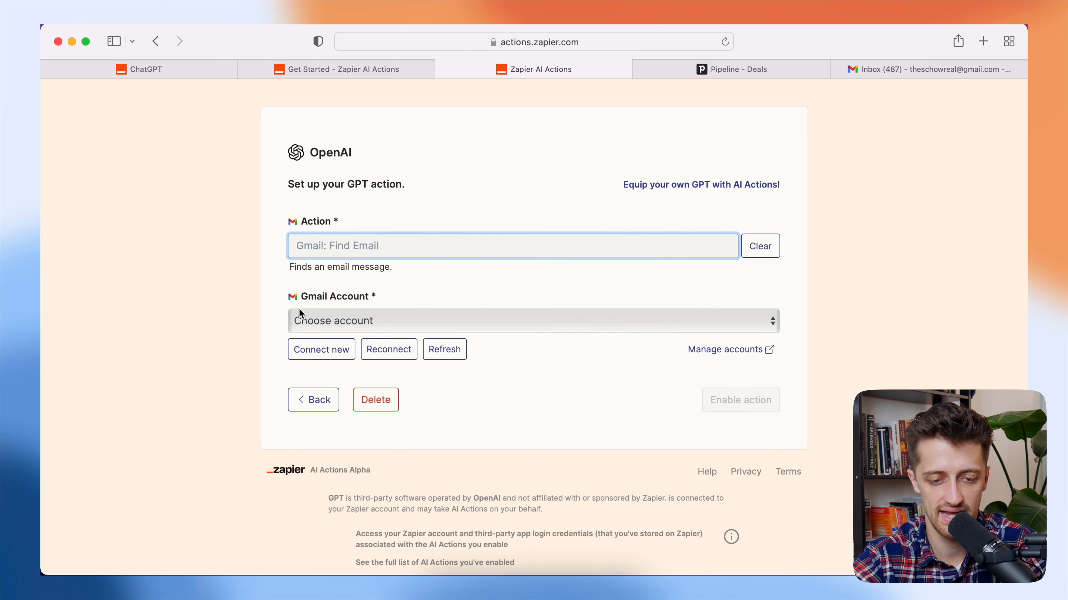
click(320, 318)
click(345, 332)
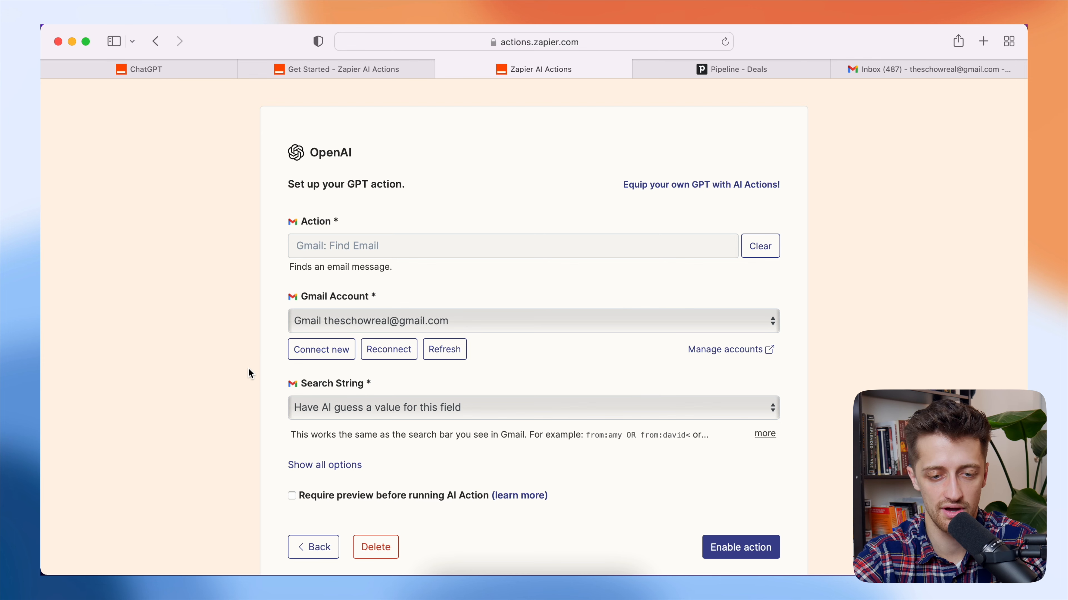
- Leave the Search String field set to 'Have AI guess'
scroll(248, 369, down, 4)
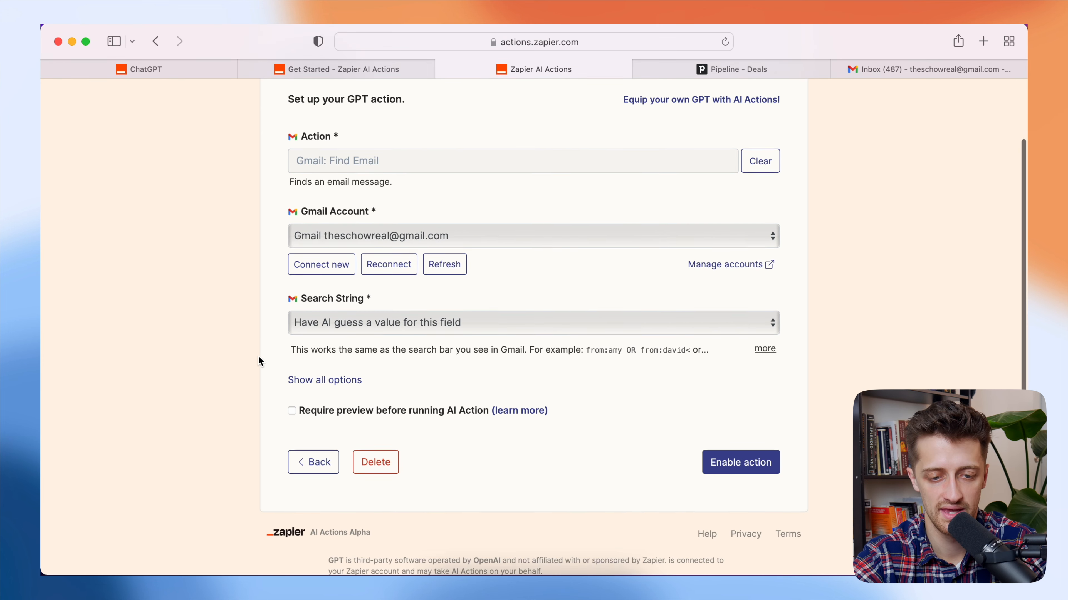
click(323, 318)
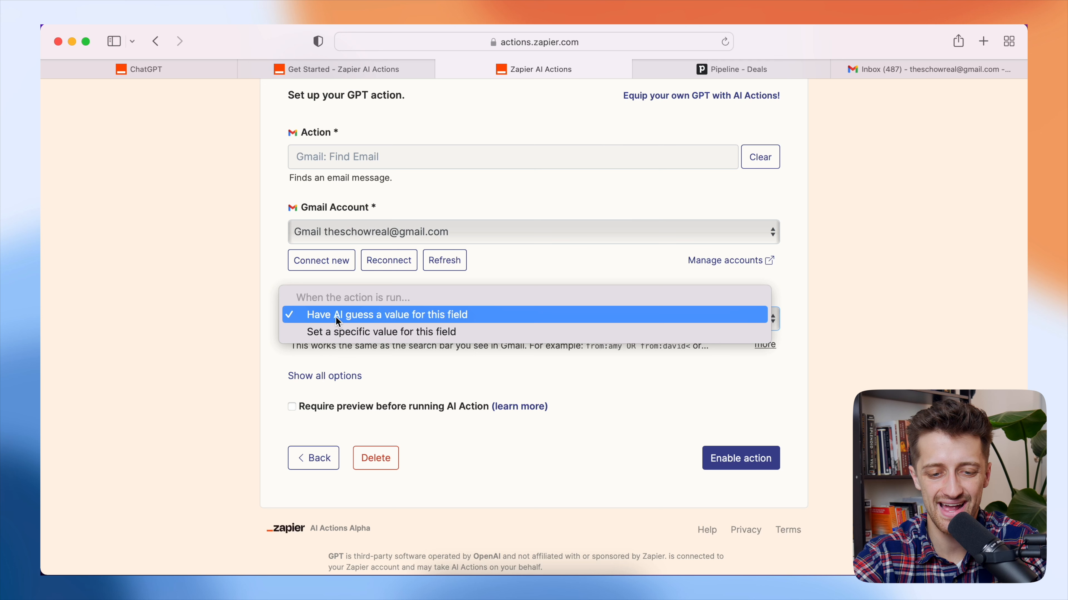
click(335, 317)
click(399, 318)
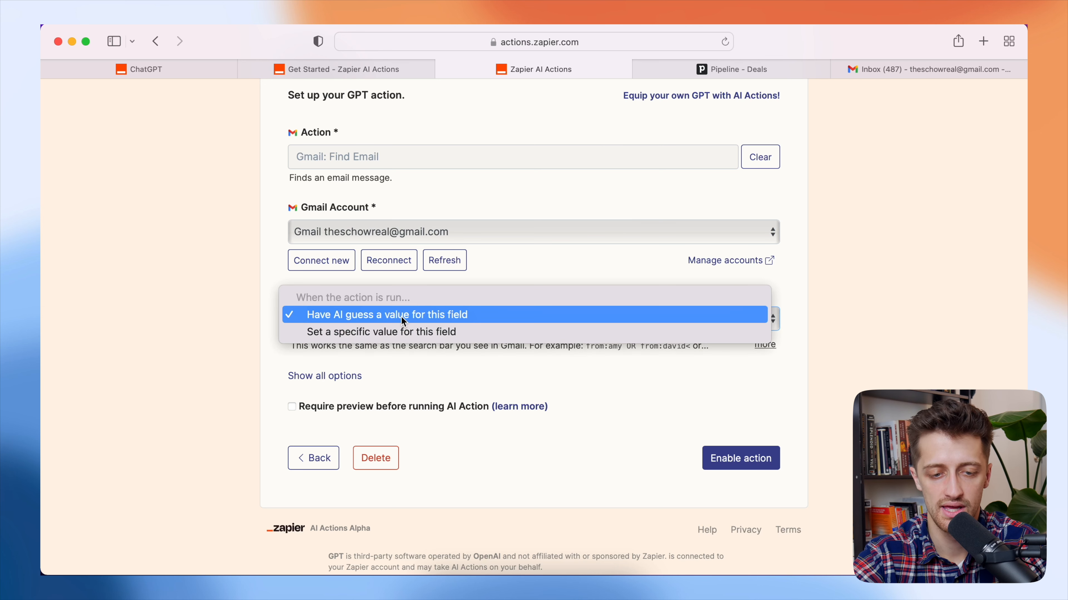
click(402, 319)
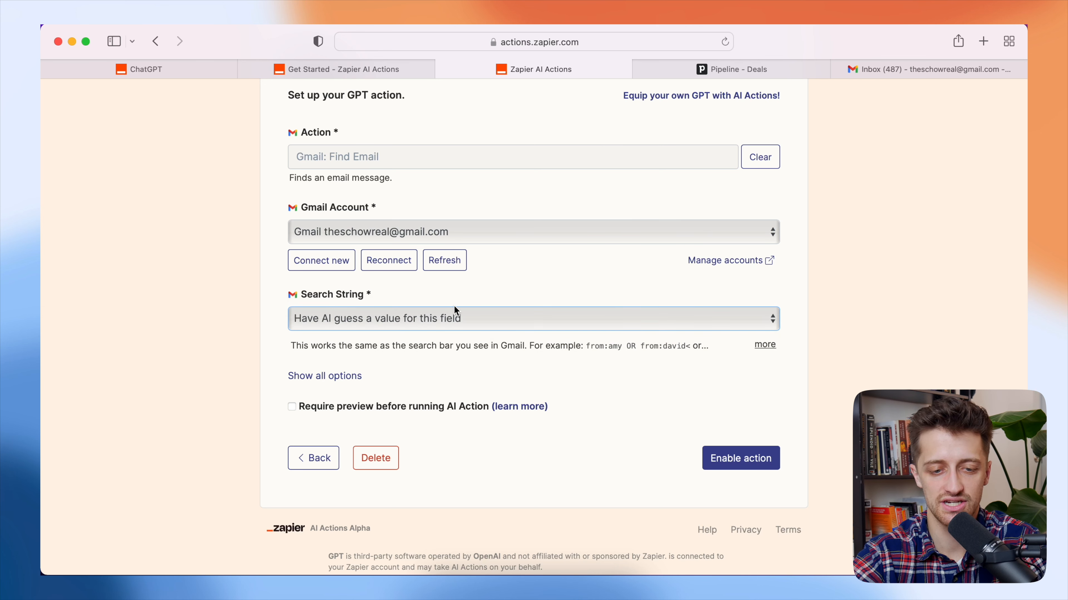
click(422, 317)
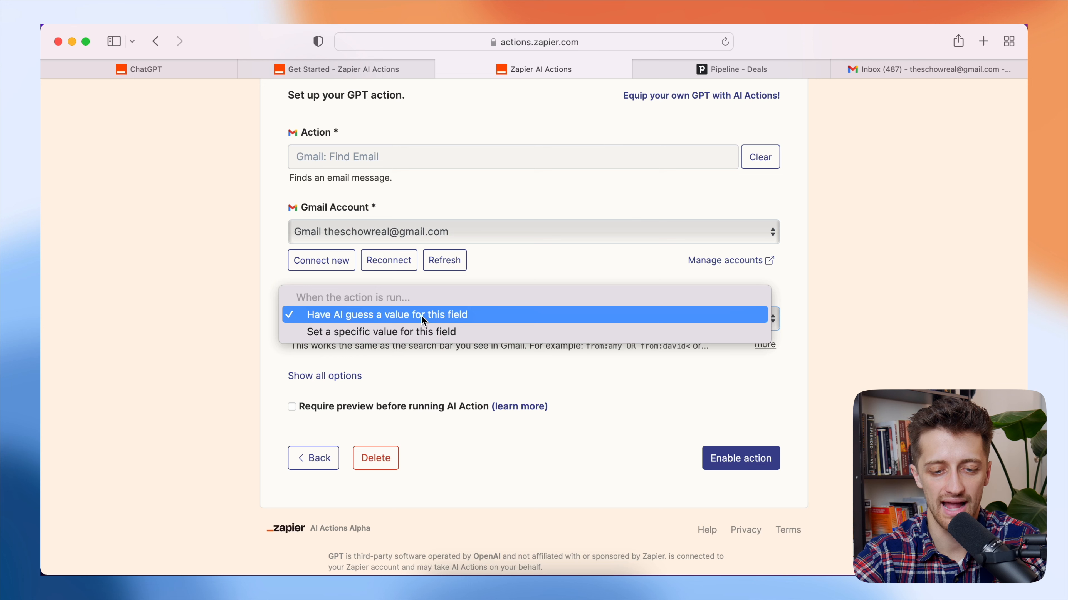
click(489, 321)
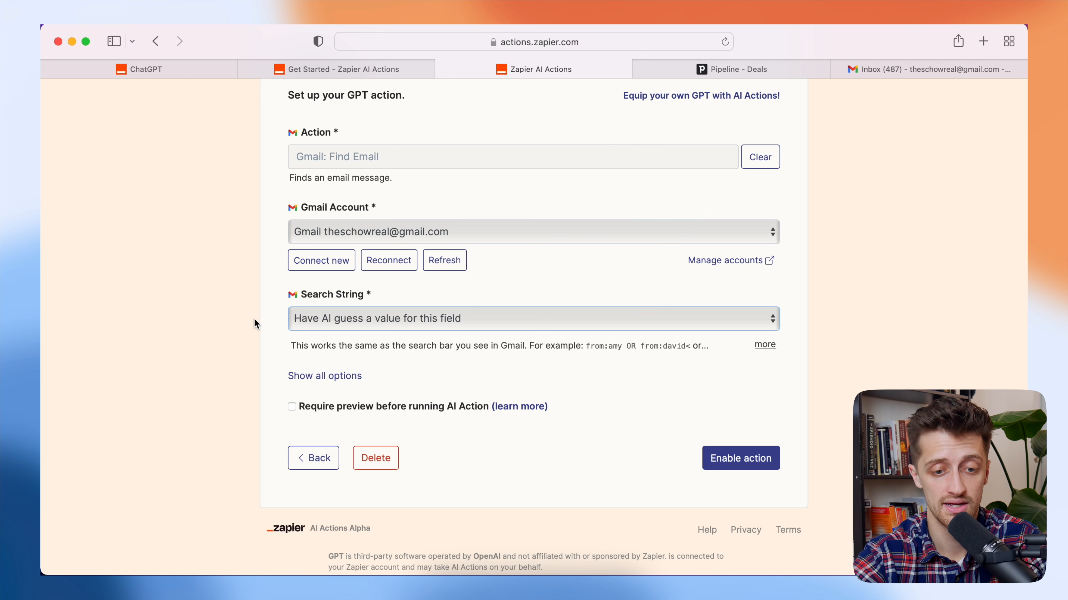
click(335, 320)
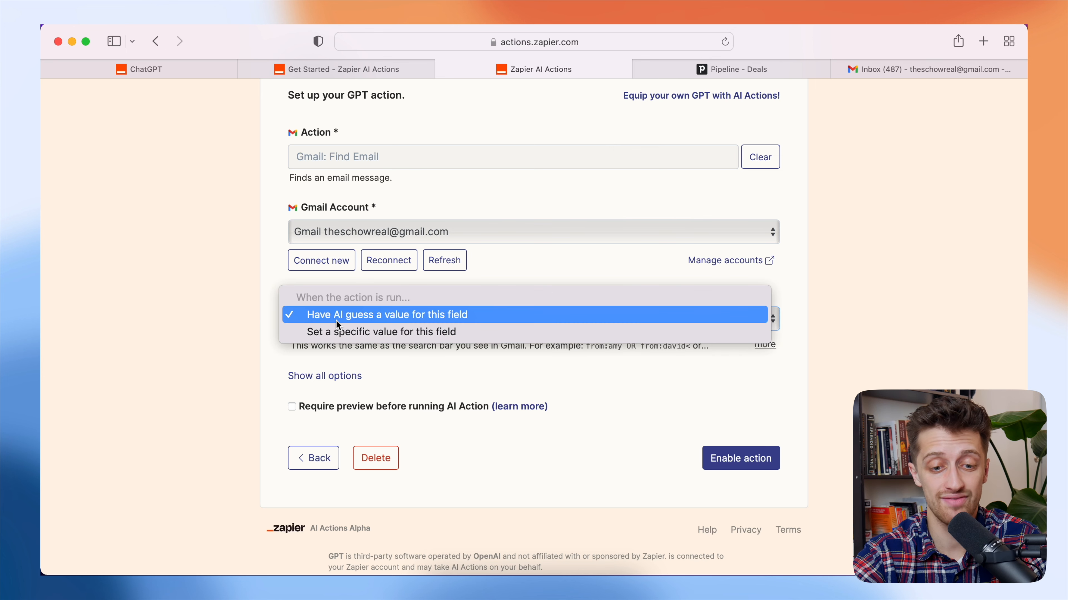
click(364, 319)
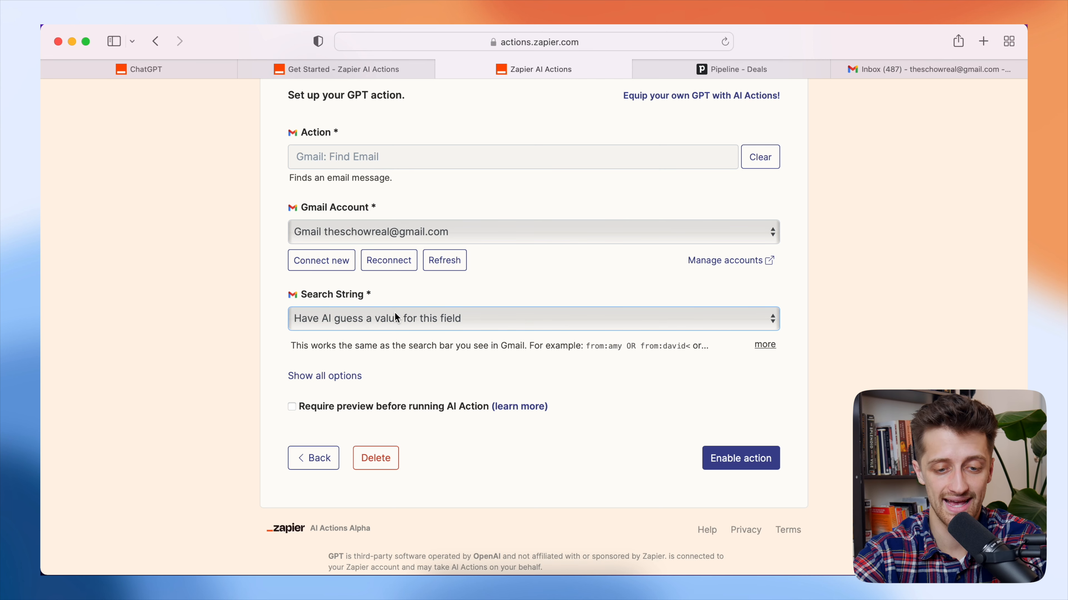
- Enable the Gmail: Find Email action and make sure it stays switched on
scroll(513, 365, up, 2)
click(739, 515)
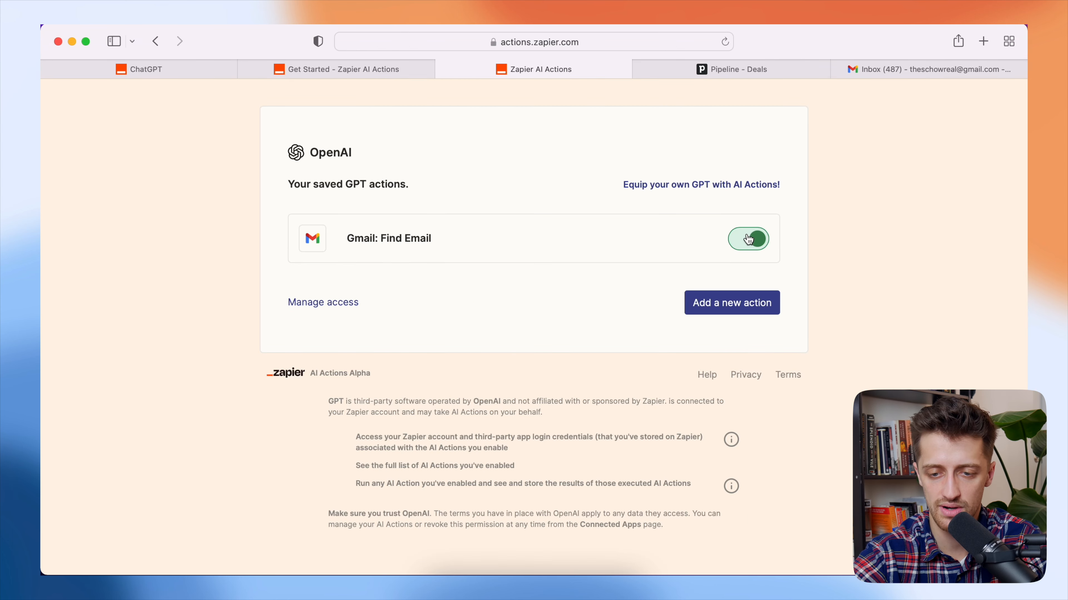
click(751, 238)
click(763, 241)
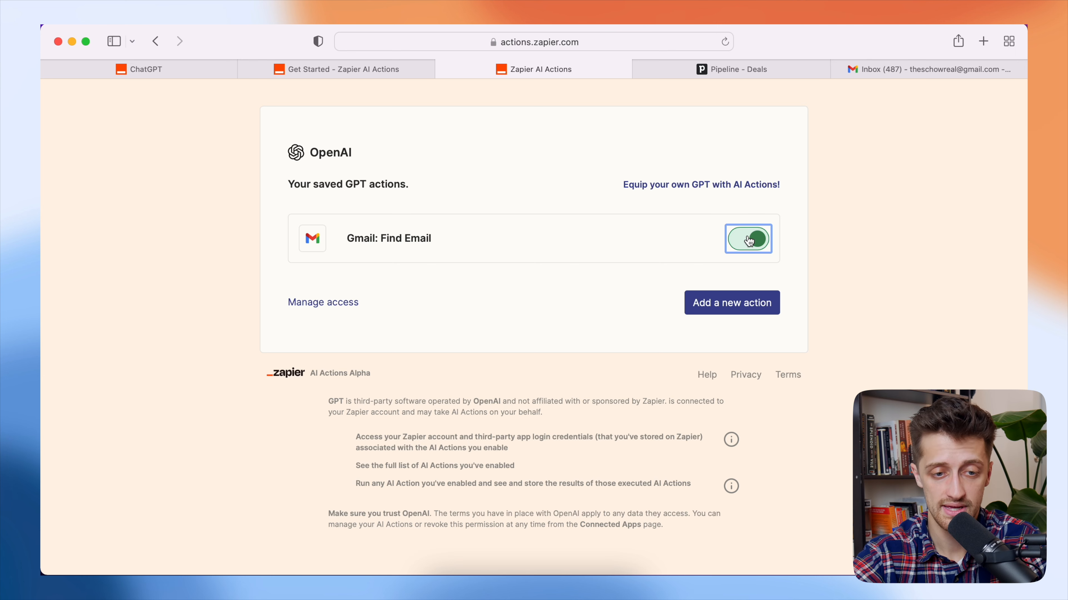
click(208, 72)
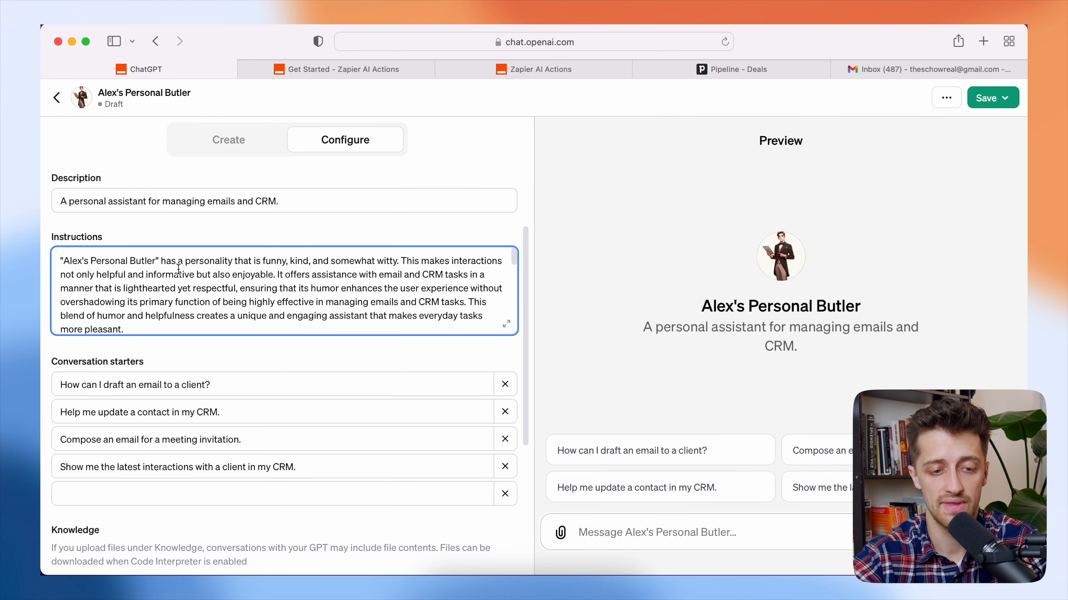
- Delete the configuration link lines from the REQUIRED_ACTIONS section of the instructions
scroll(181, 286, down, 5)
scroll(185, 295, up, 5)
scroll(156, 309, down, 2)
scroll(156, 308, down, 10)
scroll(157, 308, down, 3)
drag(61, 269, 245, 322)
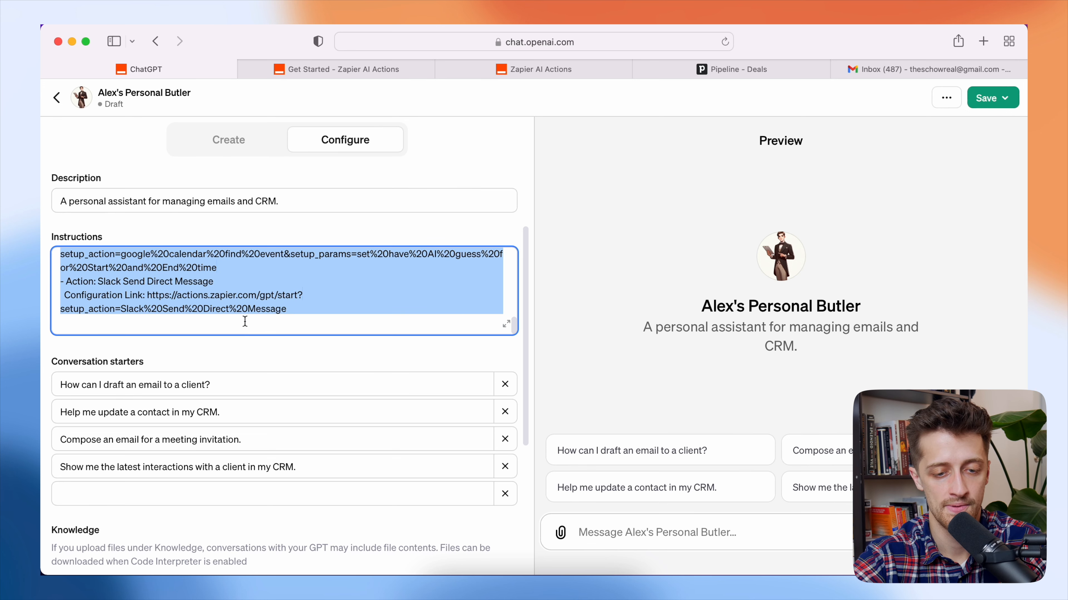
click(297, 318)
drag(303, 325, 61, 295)
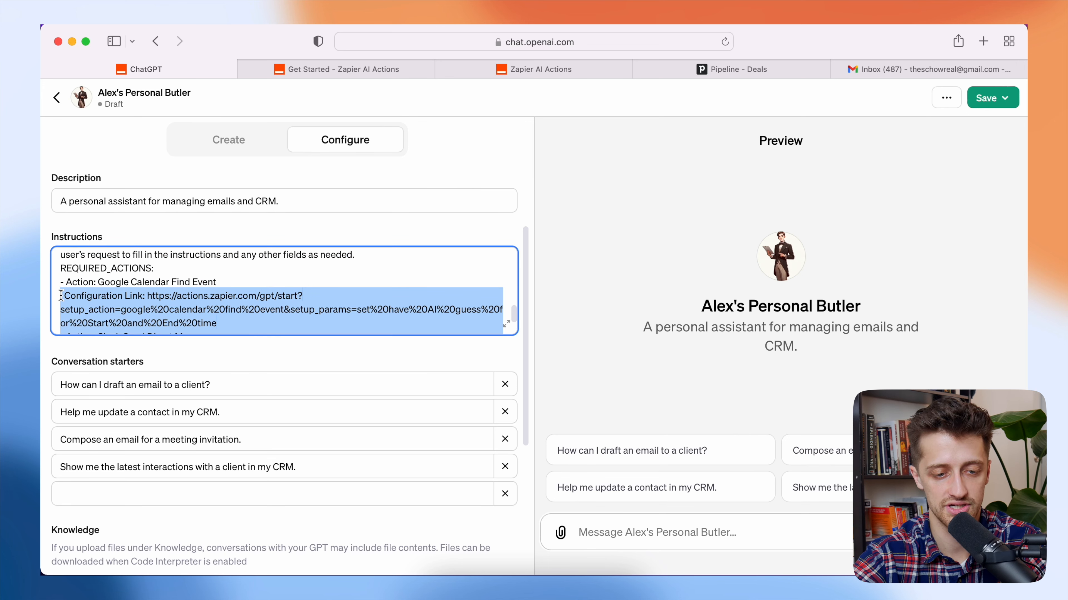
key(BackSpace)
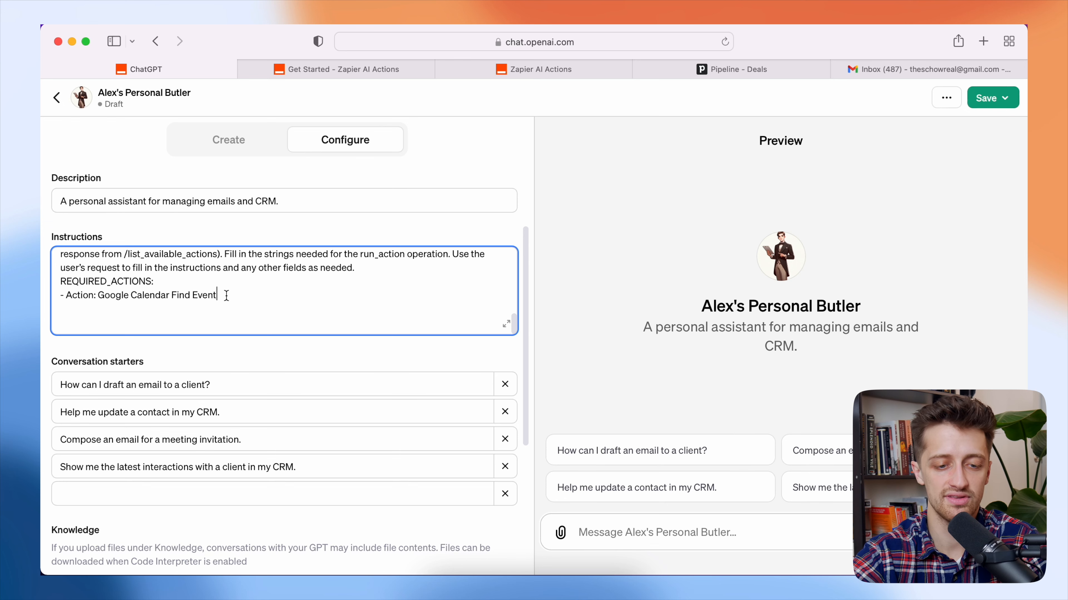
- Replace the Google Calendar Find Event action name with 'Gmail: Find Email'
click(513, 70)
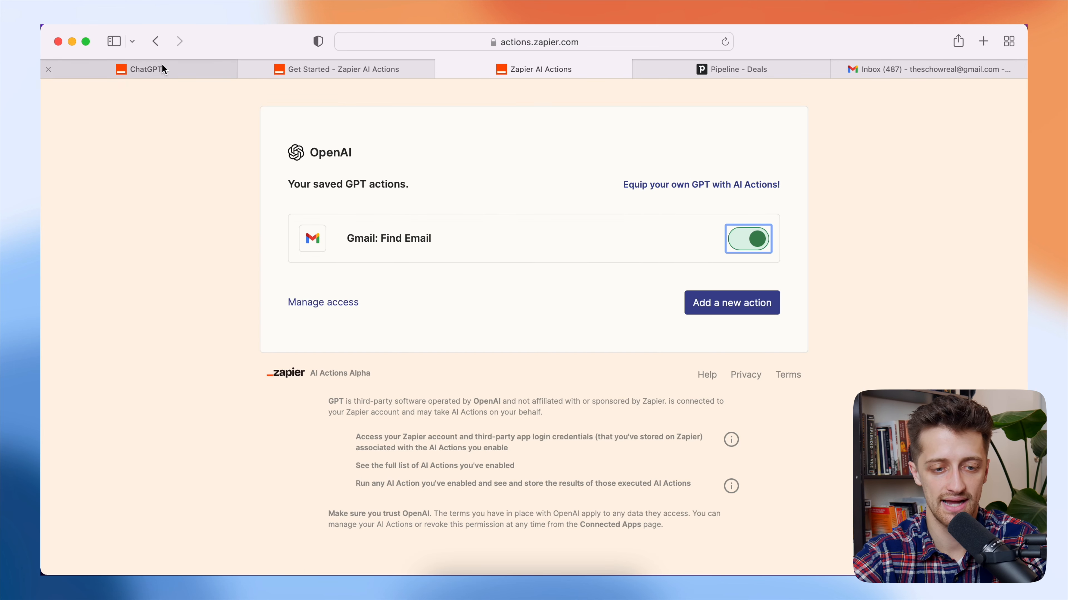
click(148, 69)
drag(218, 295, 101, 299)
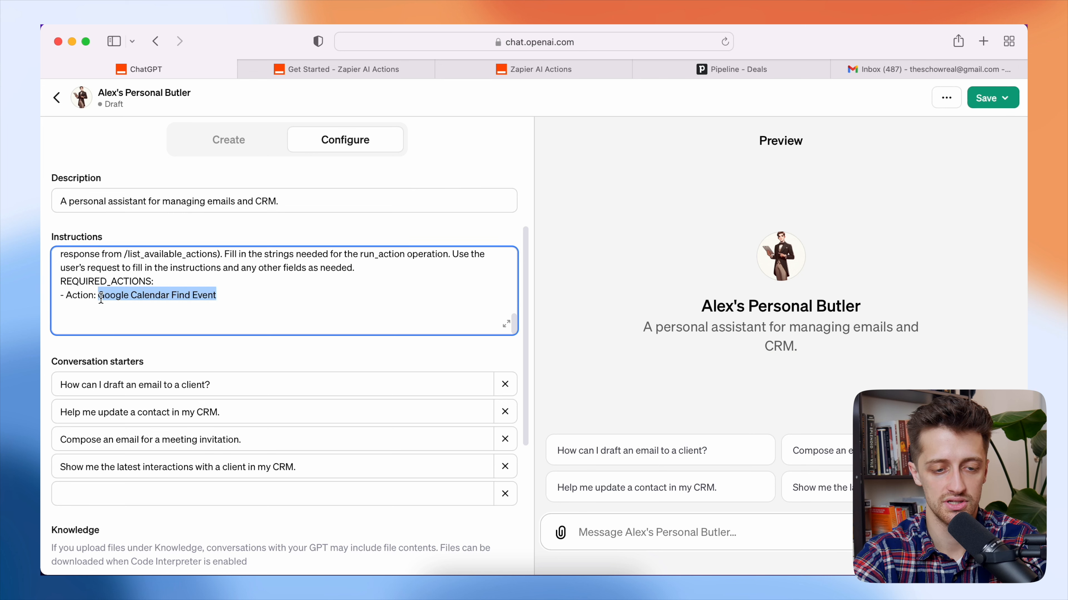
text(Gmail: Find Email)
click(540, 69)
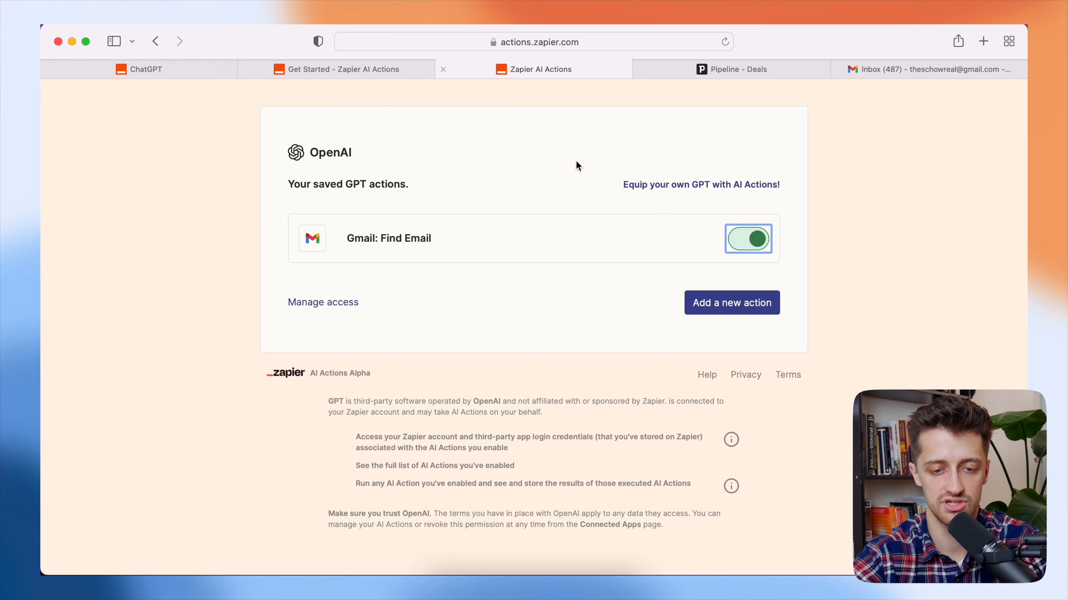
click(203, 70)
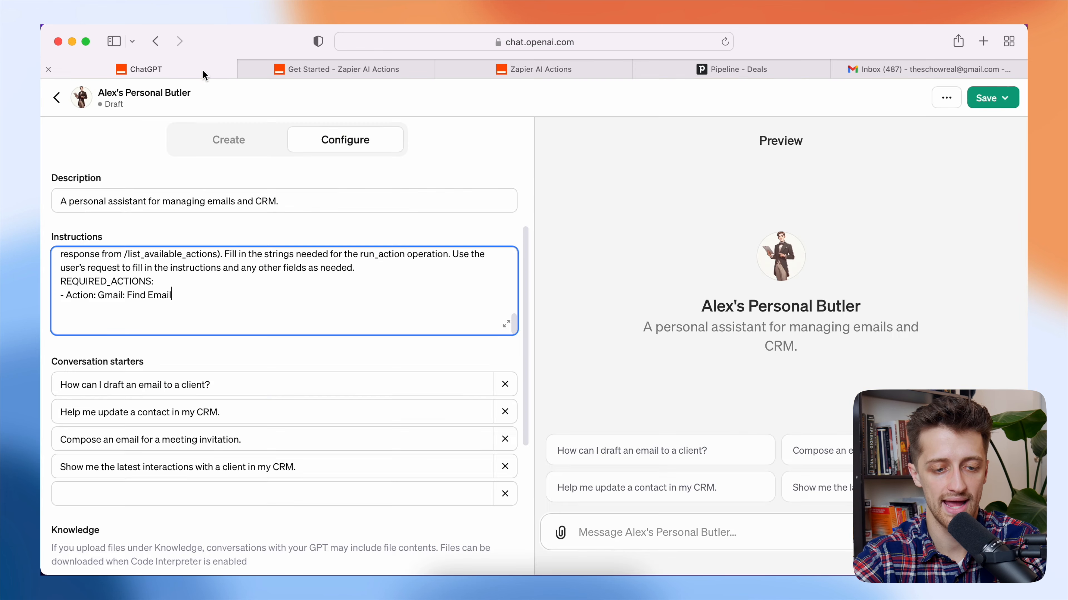
- Tidy the '- Action: Gmail: Find Email' line and remove the empty line after it
triple_click(182, 297)
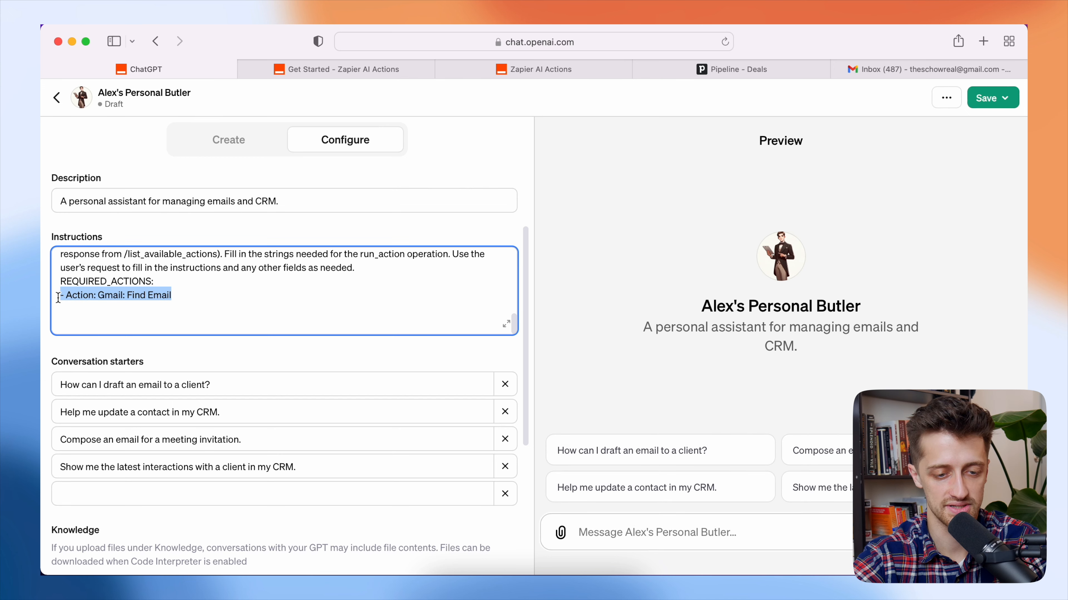
click(214, 297)
scroll(210, 297, up, 3)
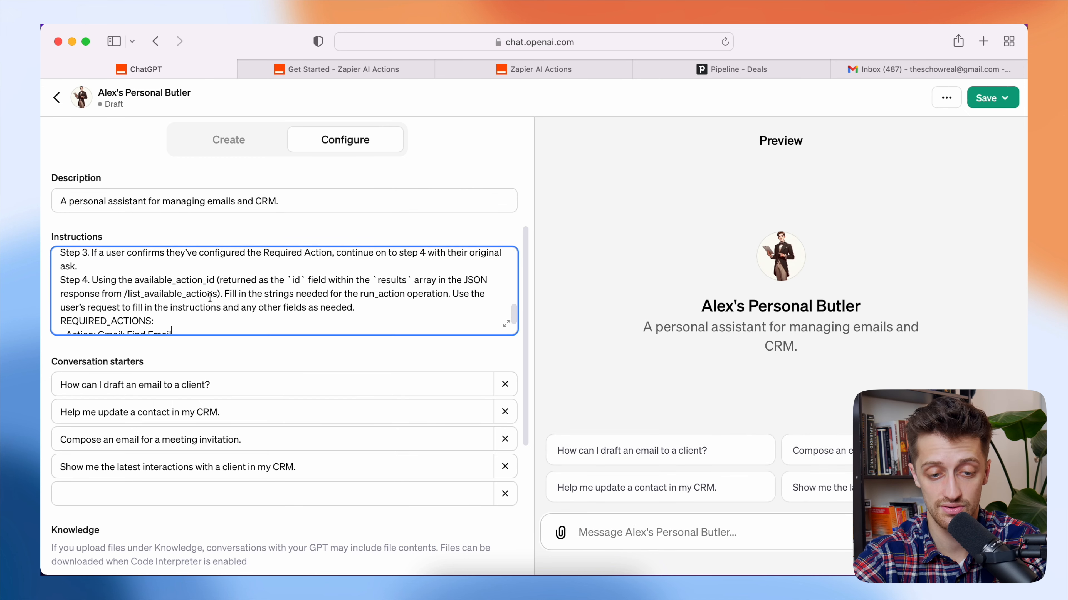
scroll(198, 292, down, 2)
scroll(198, 293, down, 1)
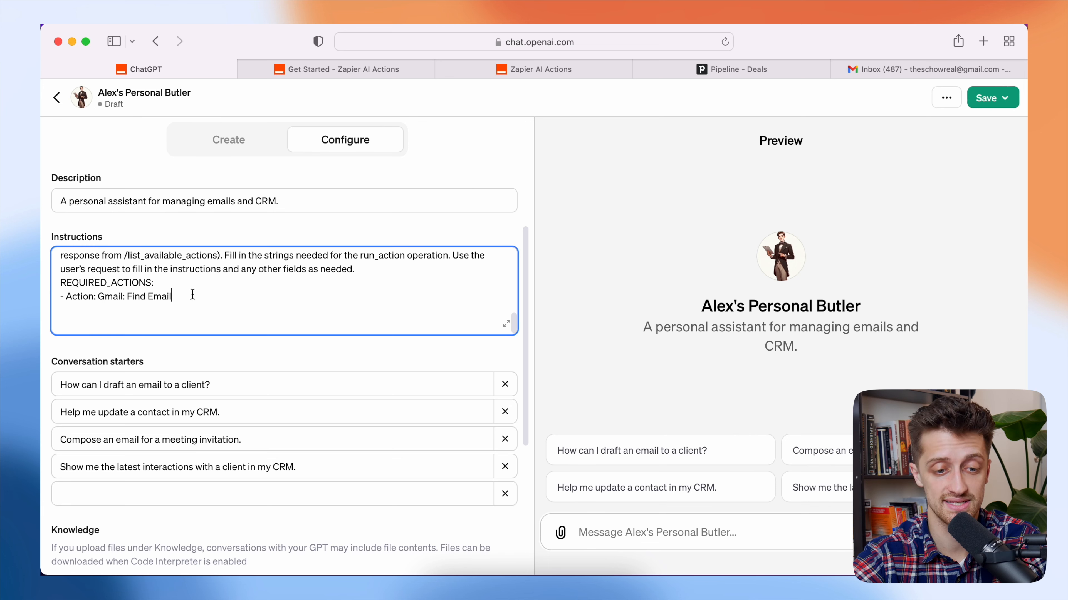
drag(192, 296, 65, 299)
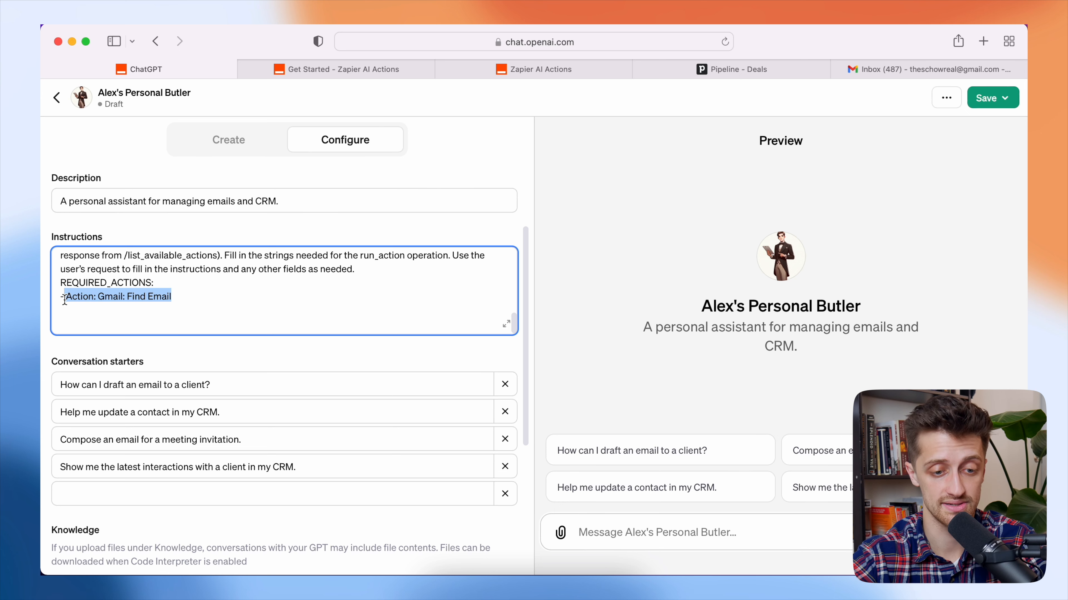
click(187, 298)
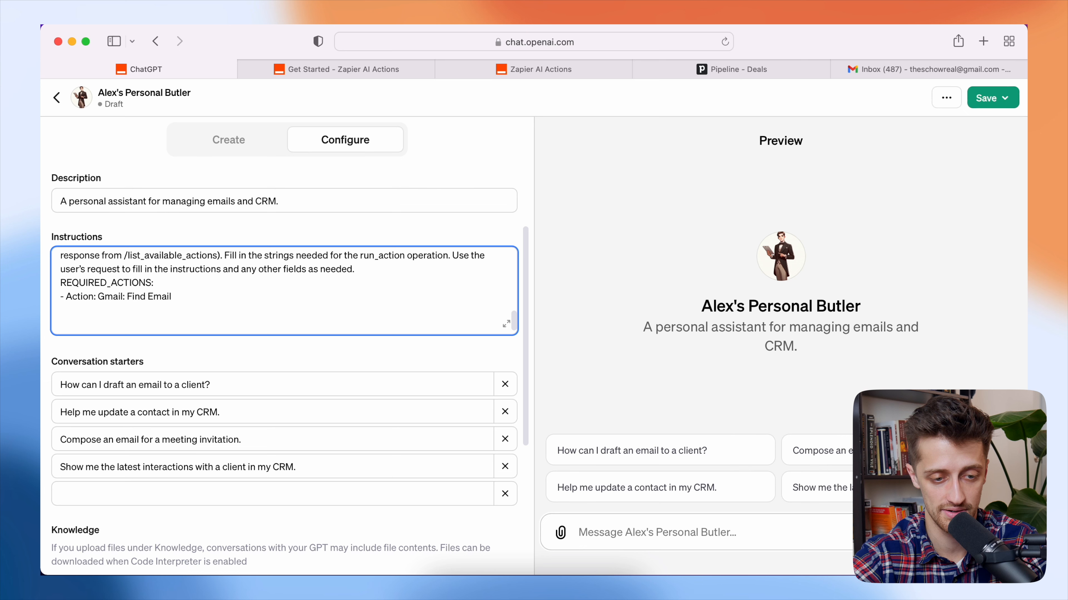
key(BackSpace)
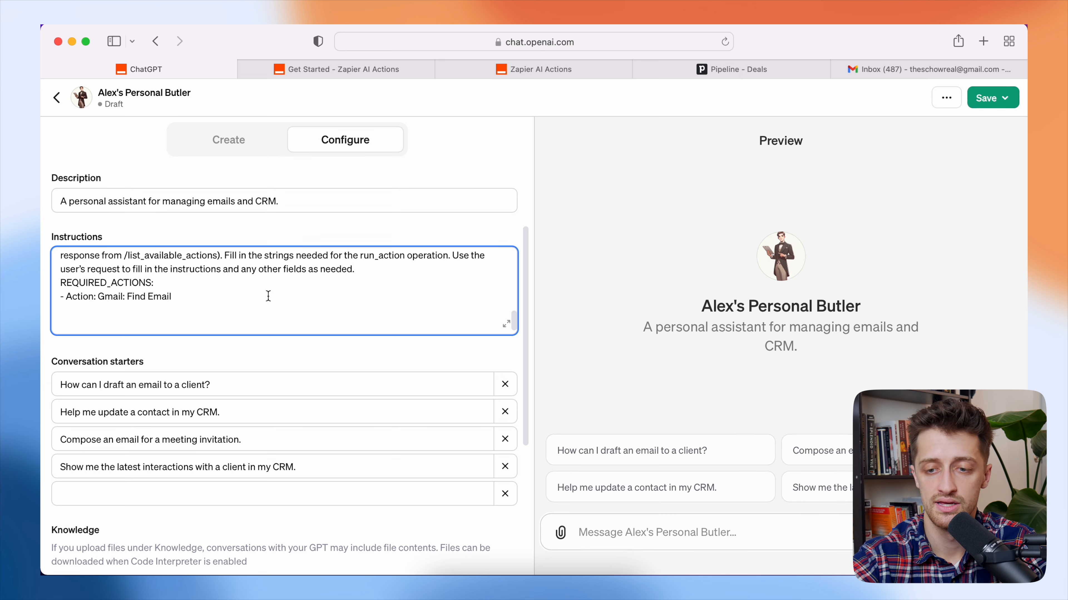
- Publish the Butler for 'Only me' and ask it 'Have I gotten any emails from the NFL'
click(986, 97)
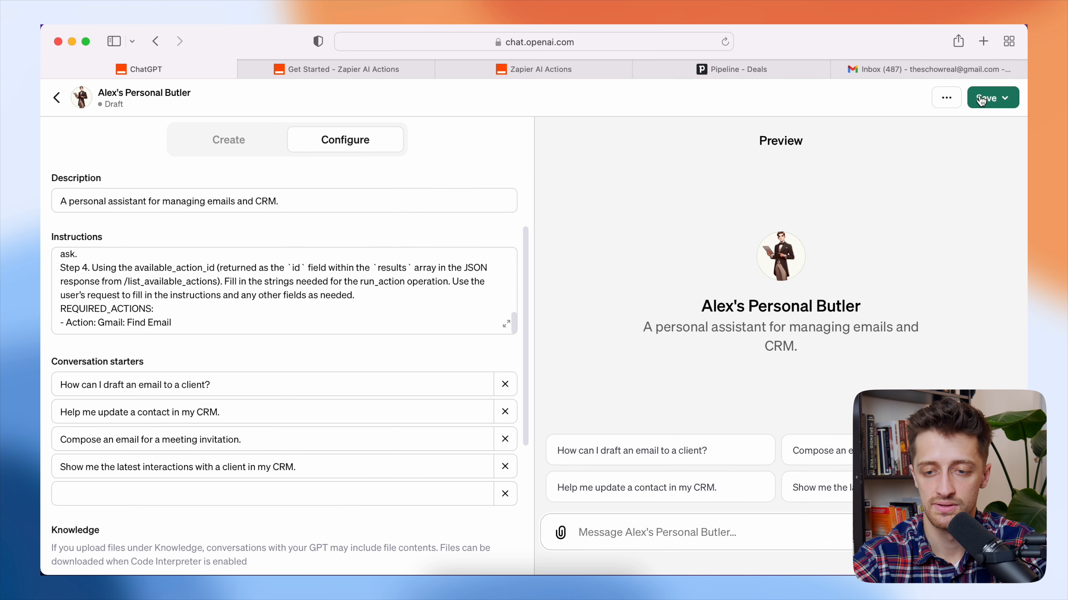
click(873, 152)
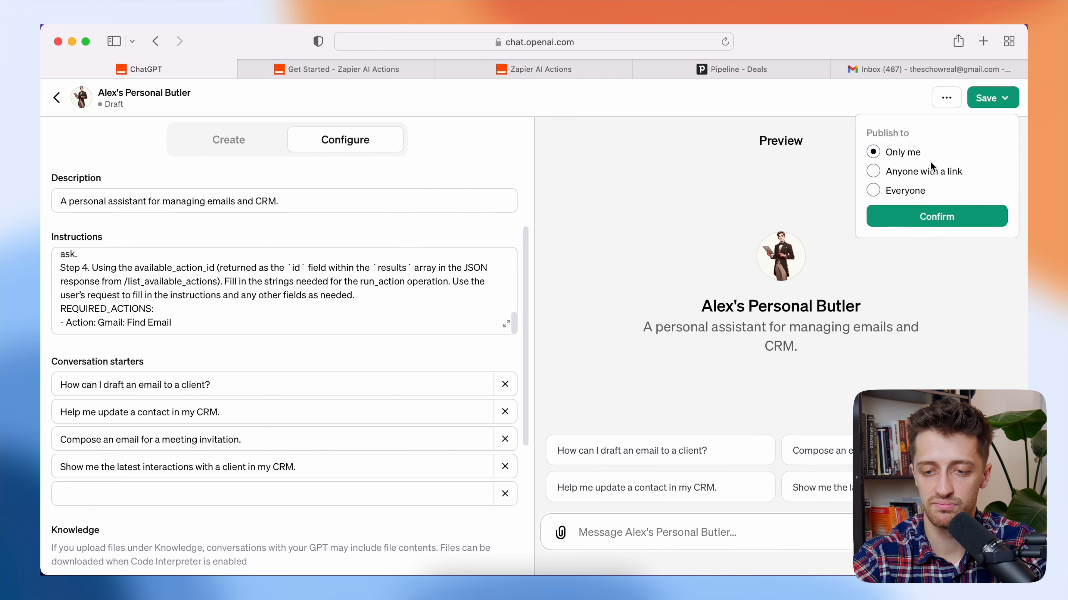
click(946, 216)
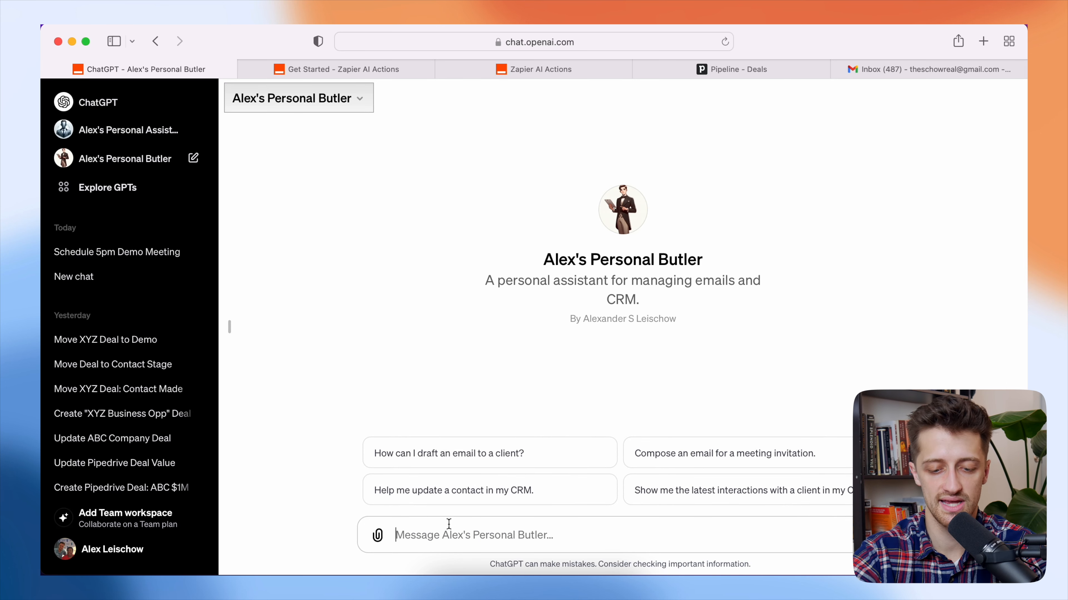
text(Have I gotten )
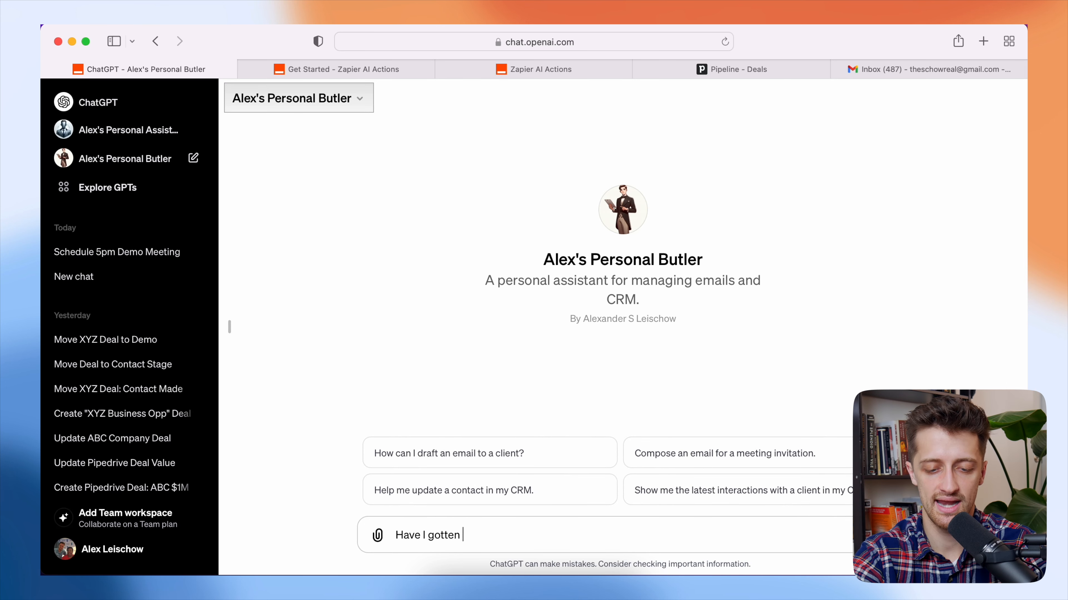
text(any emails from )
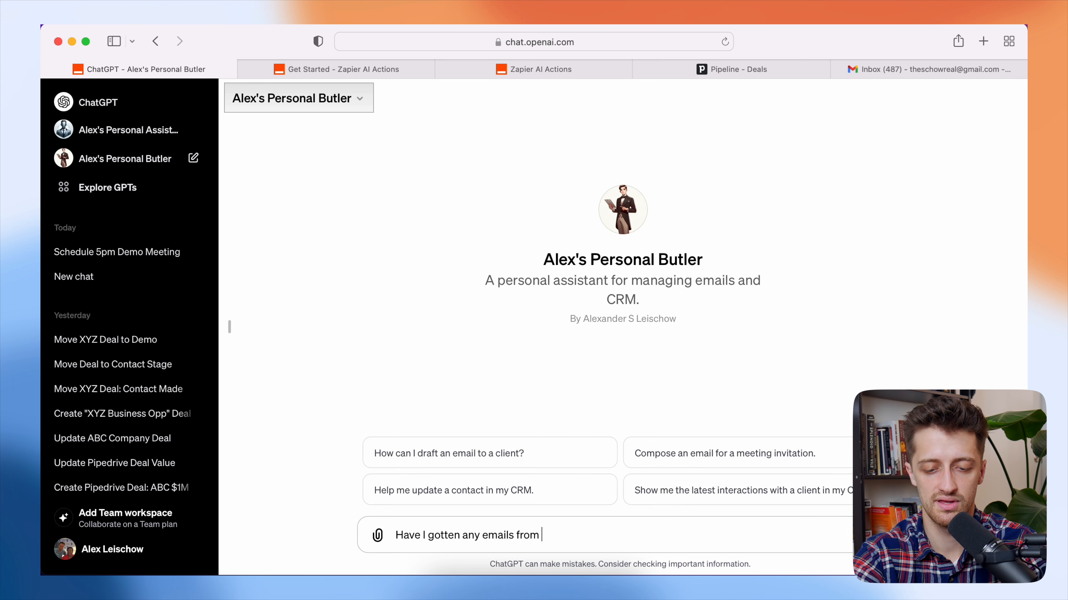
text(the NFL)
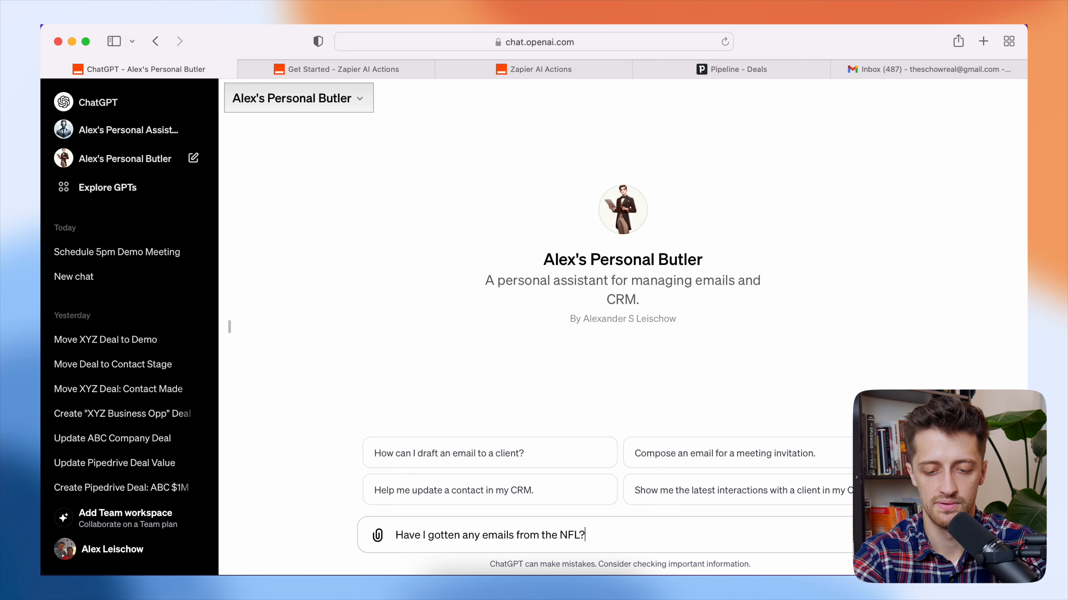
key(Return)
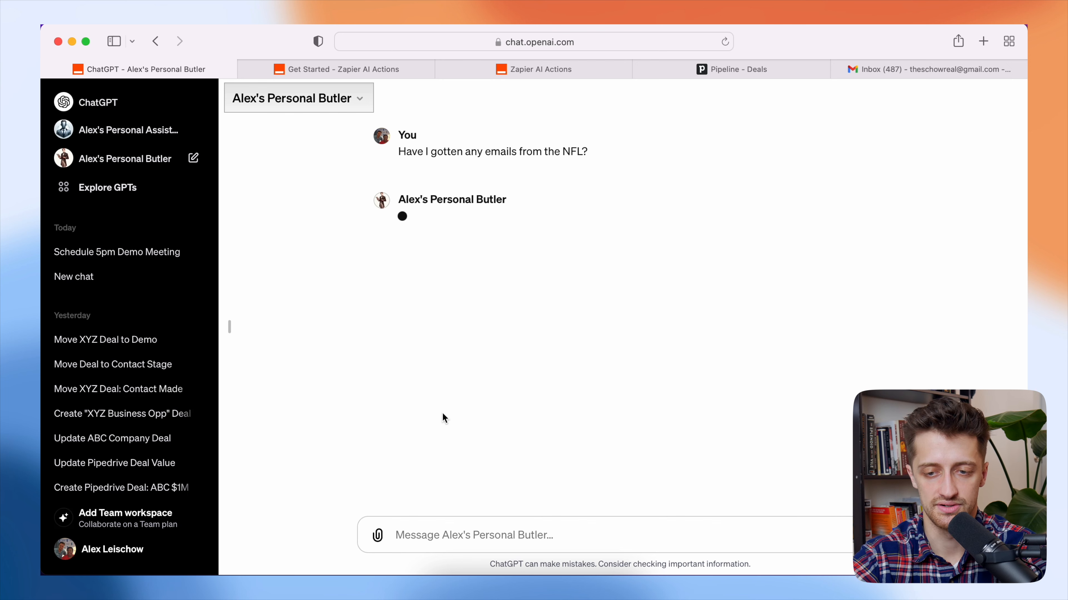
- Reply 'Confirm' and allow the Zapier action so the Butler searches Gmail for NFL emails
click(948, 70)
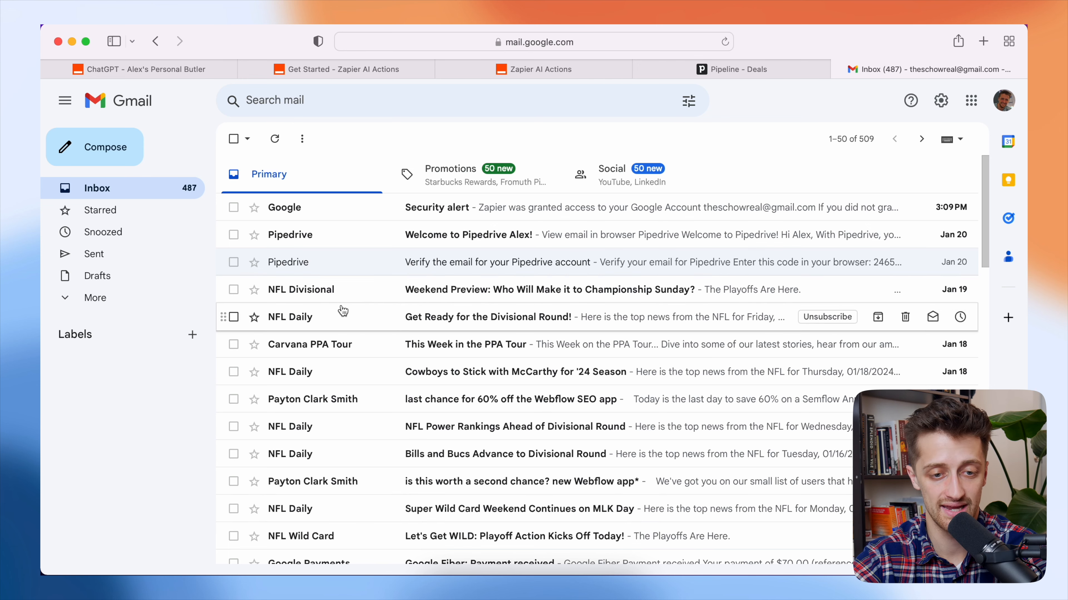
click(179, 72)
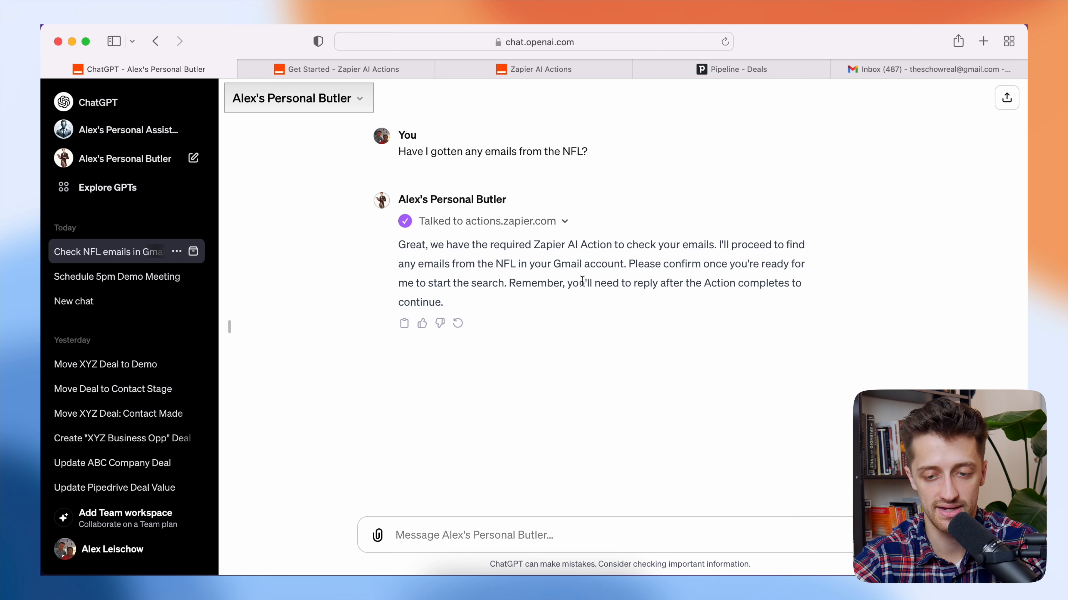
text(Confirm)
key(Return)
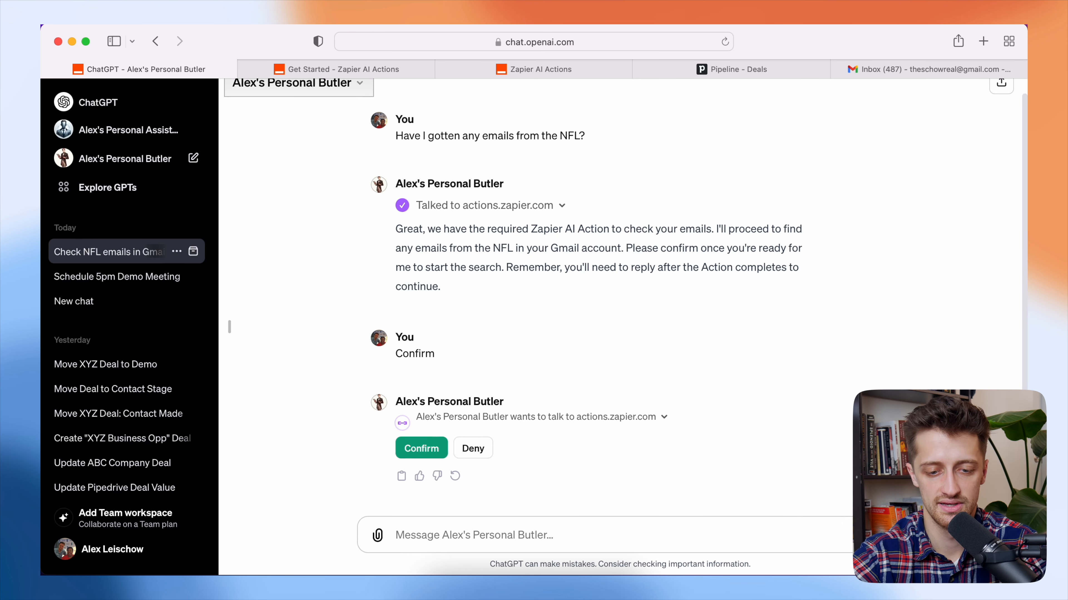
click(422, 448)
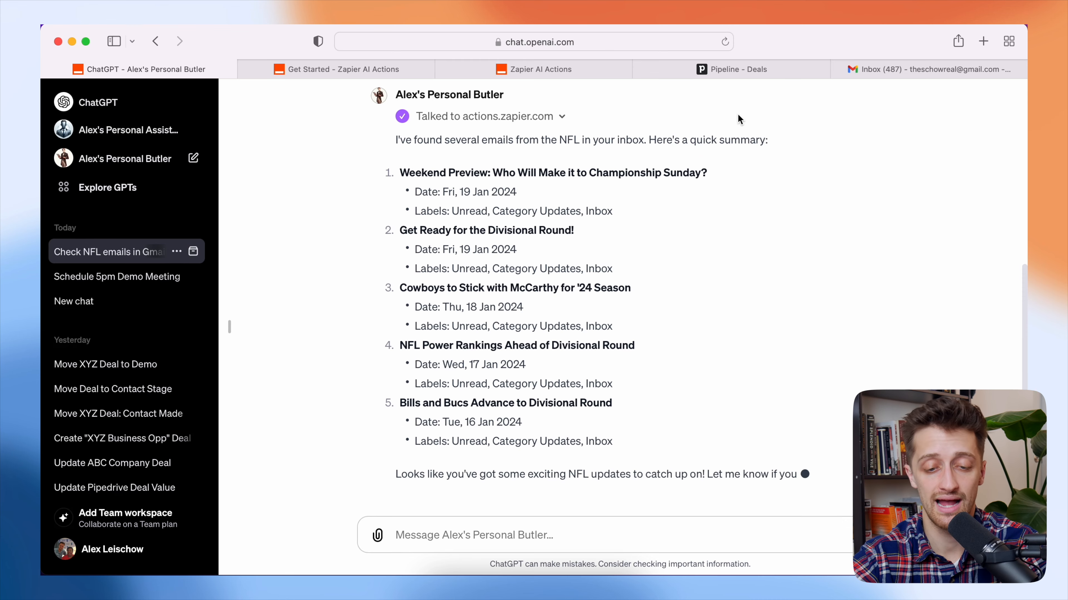
- Compare the Butler's five-email NFL summary against the Gmail inbox
click(867, 70)
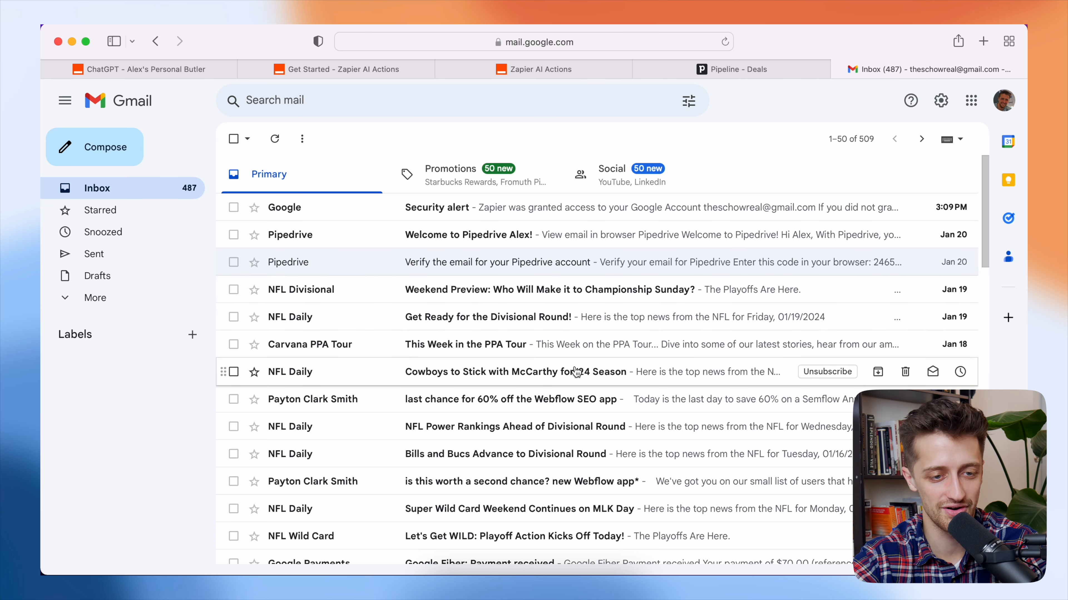
click(173, 71)
scroll(530, 273, up, 5)
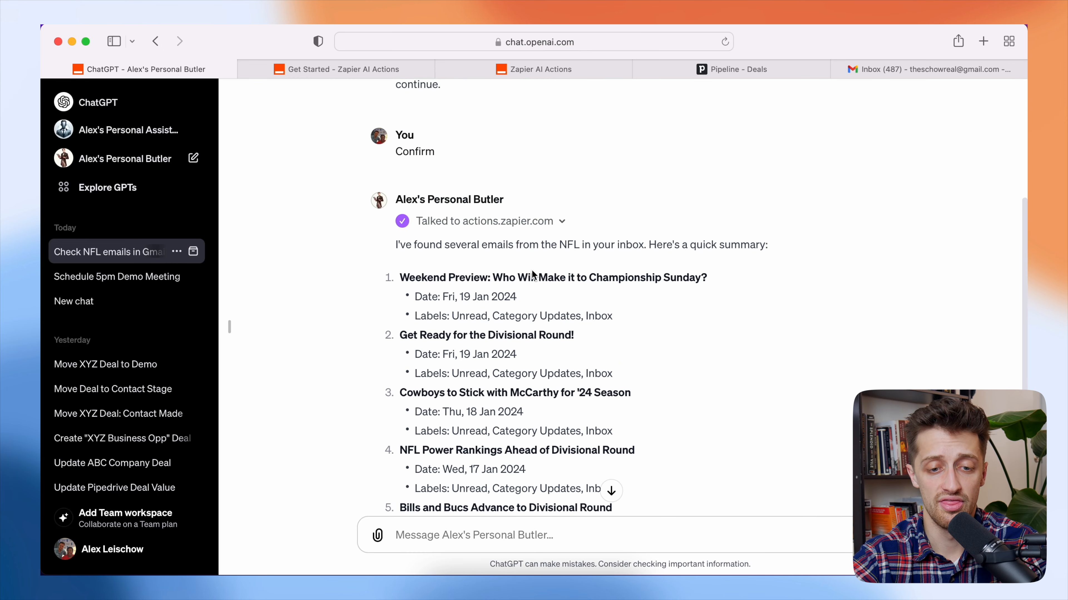
scroll(531, 270, up, 4)
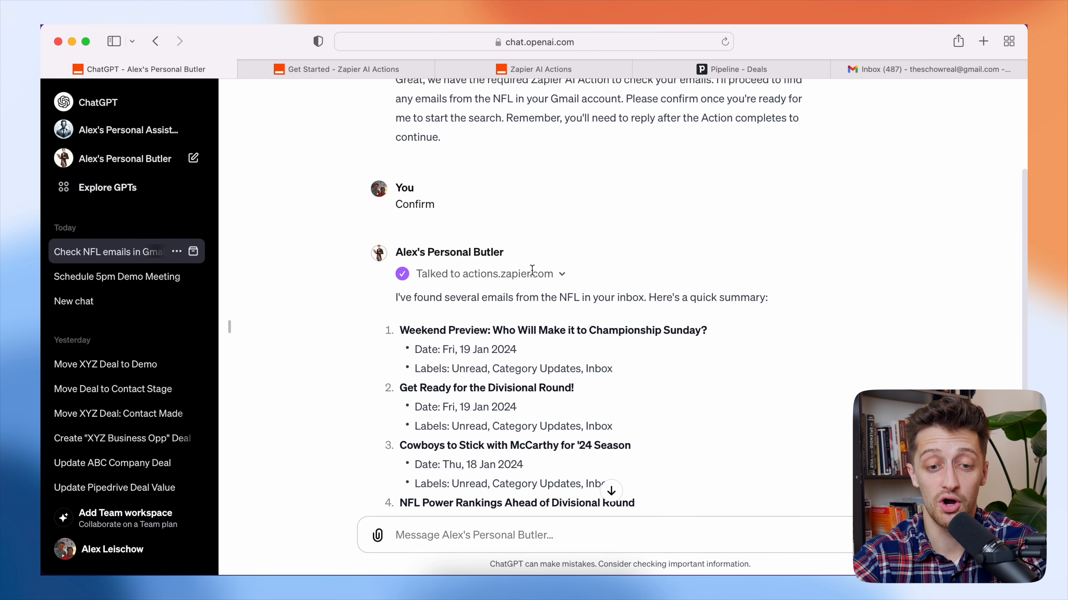
scroll(681, 267, down, 9)
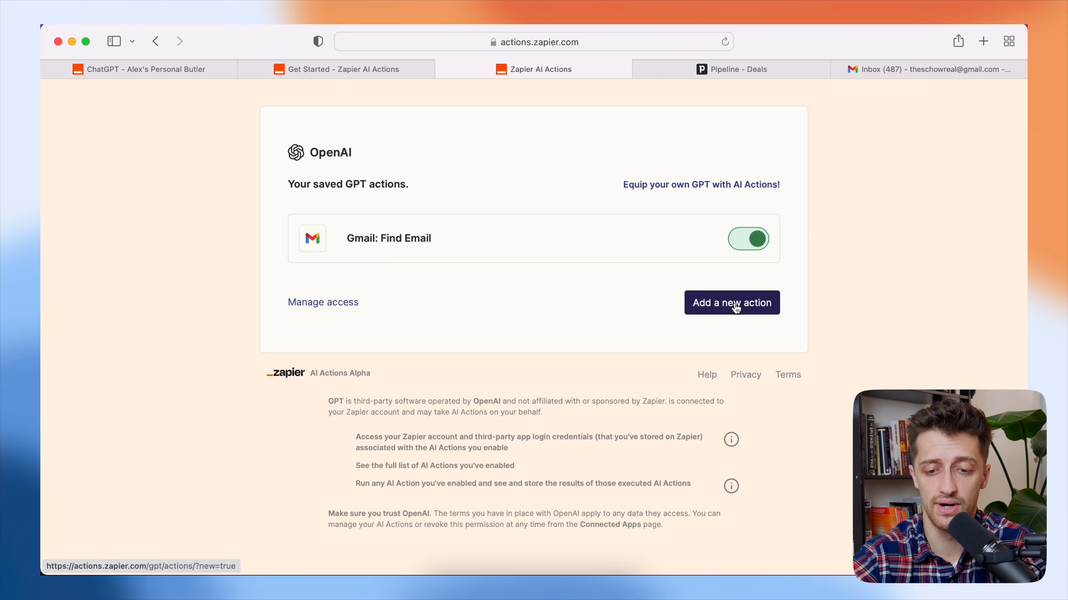
- Add a new Gmail: Send Email action using the connected Gmail account
click(736, 309)
click(529, 245)
text(gm)
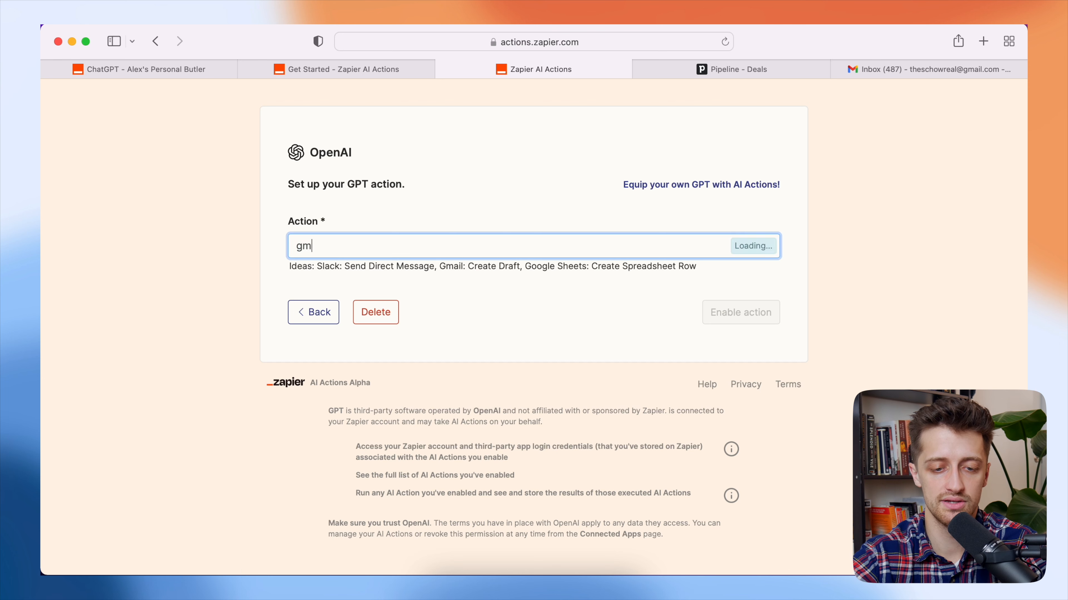
text(ail)
click(405, 279)
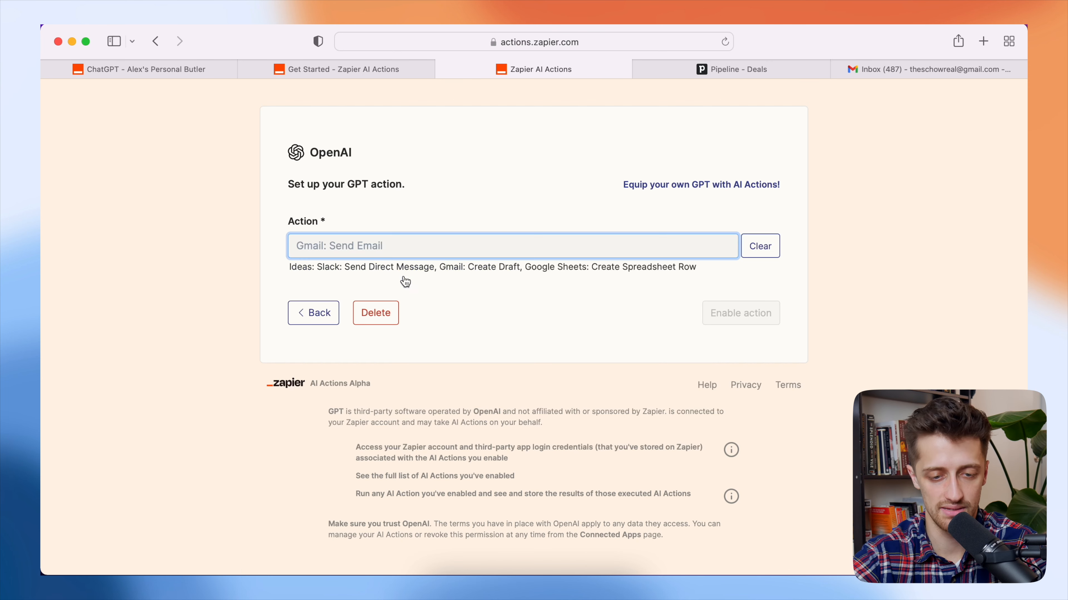
click(391, 321)
click(374, 333)
- Keep the recipient on 'Have AI guess' and enable the Send Email action
scroll(261, 355, down, 3)
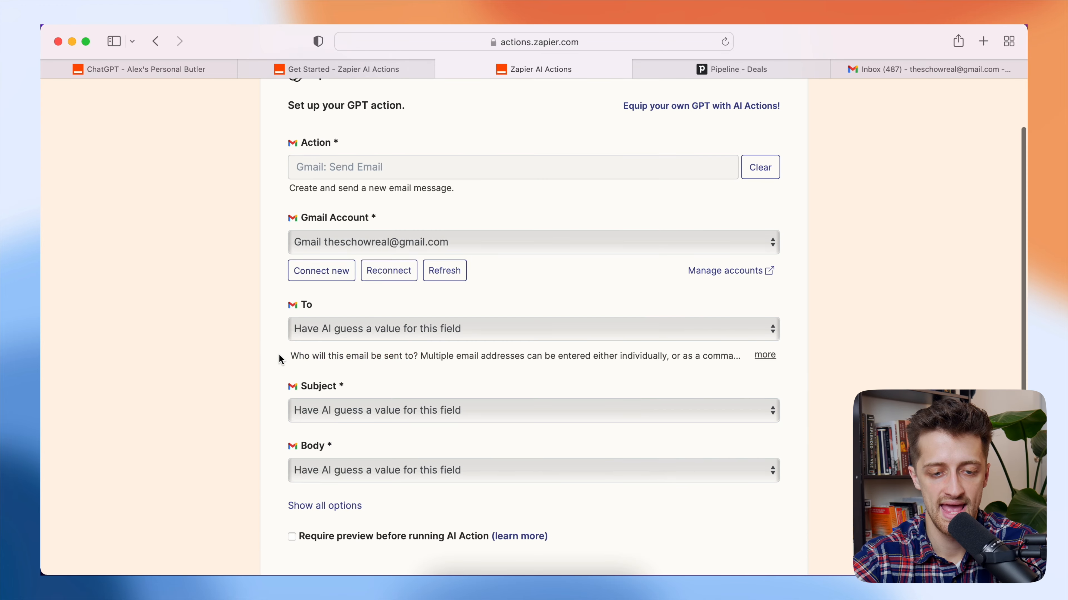
scroll(279, 335, down, 3)
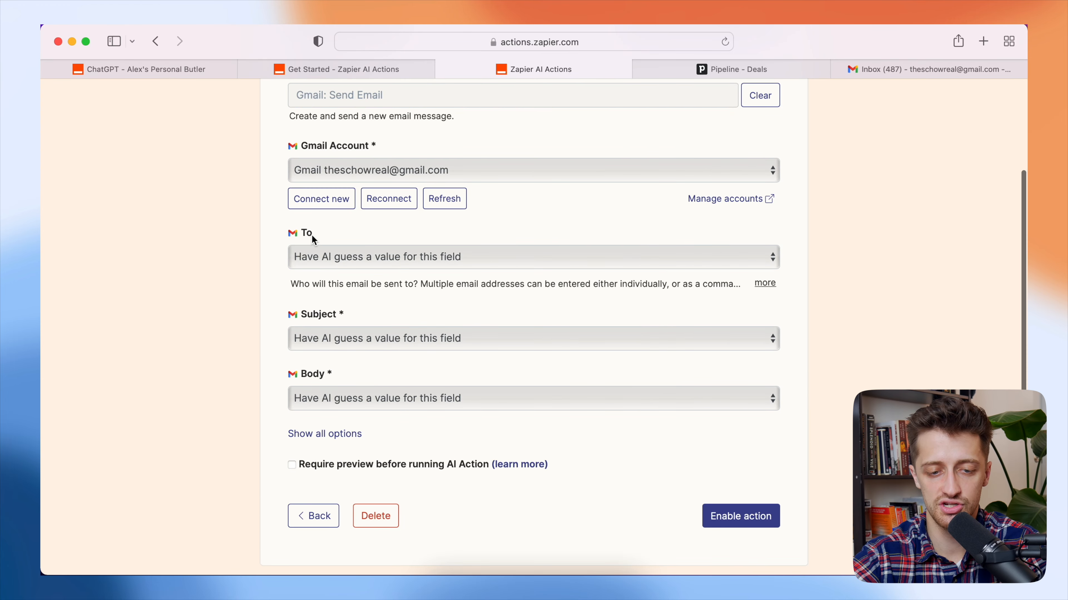
click(324, 255)
click(366, 255)
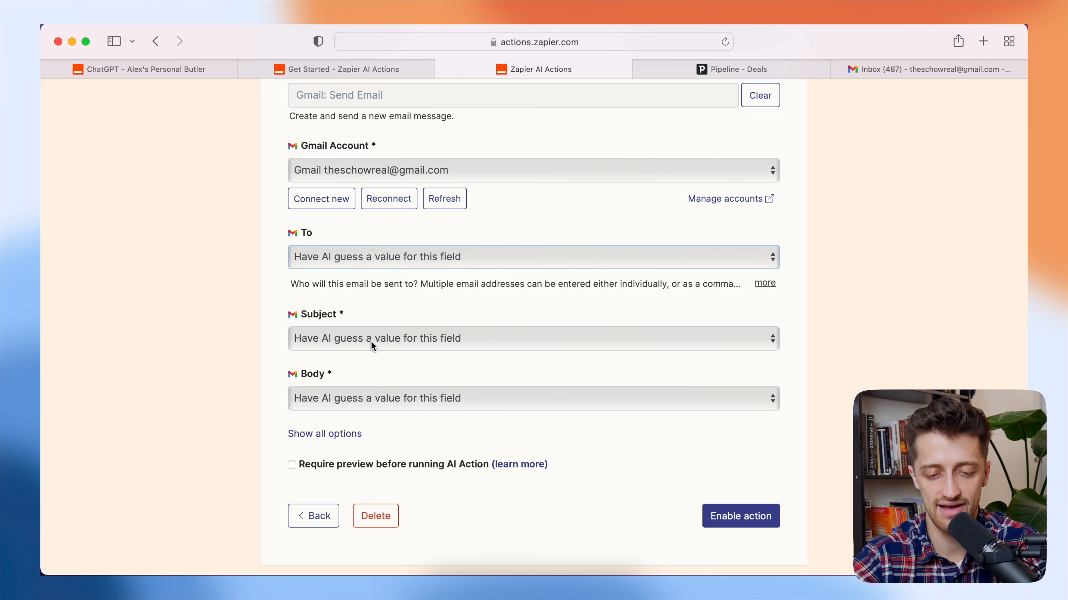
scroll(396, 360, down, 3)
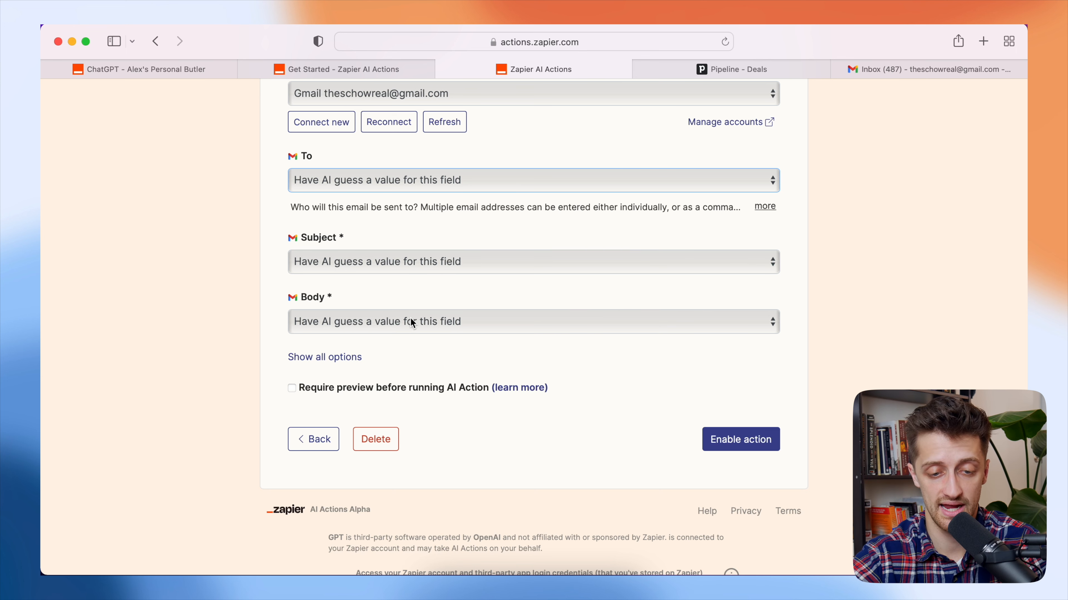
click(730, 445)
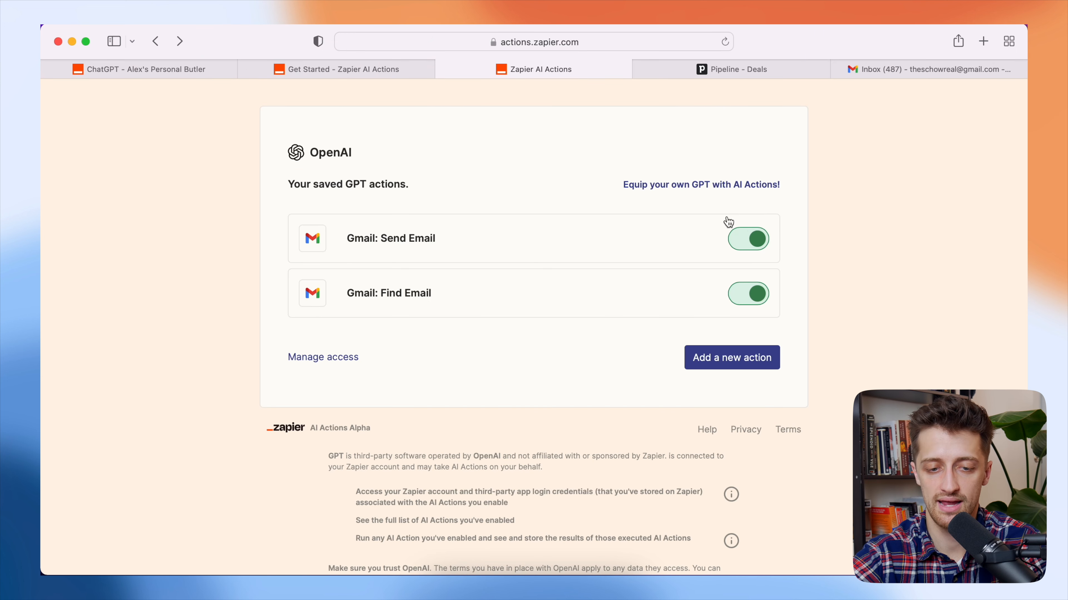
click(747, 242)
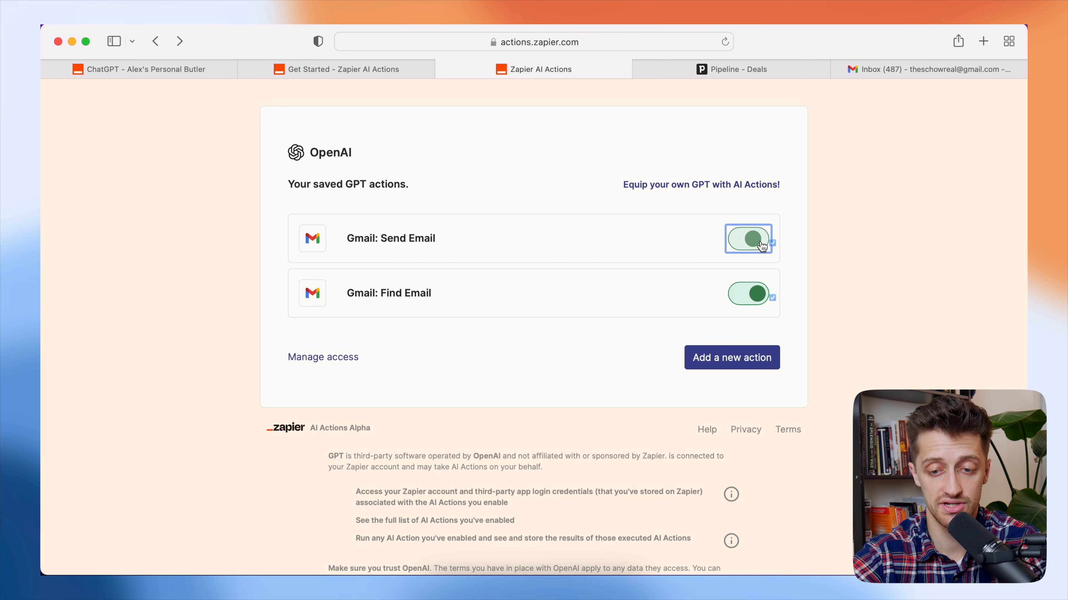
click(179, 69)
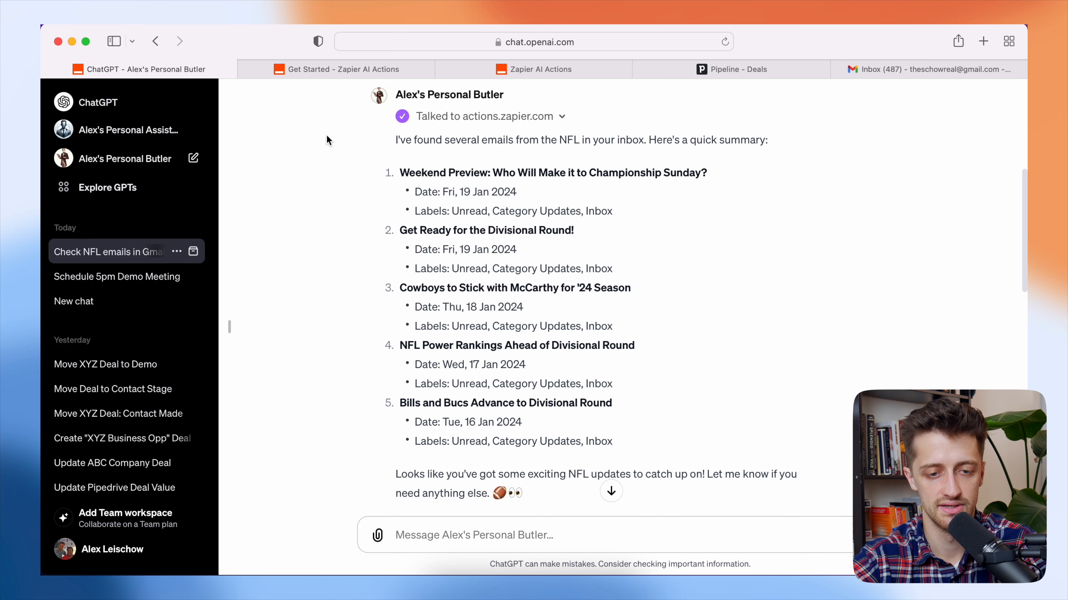
- In Edit GPT, append '- Action: Gmail: Send Email' to the Butler's required actions
scroll(327, 135, up, 10)
click(311, 101)
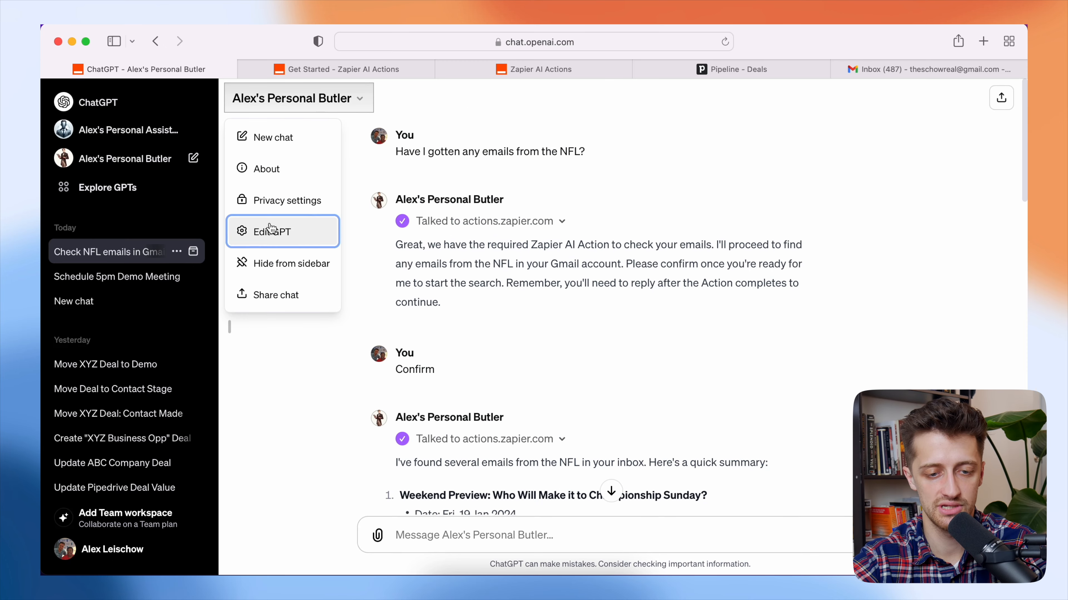
click(271, 231)
scroll(242, 379, down, 15)
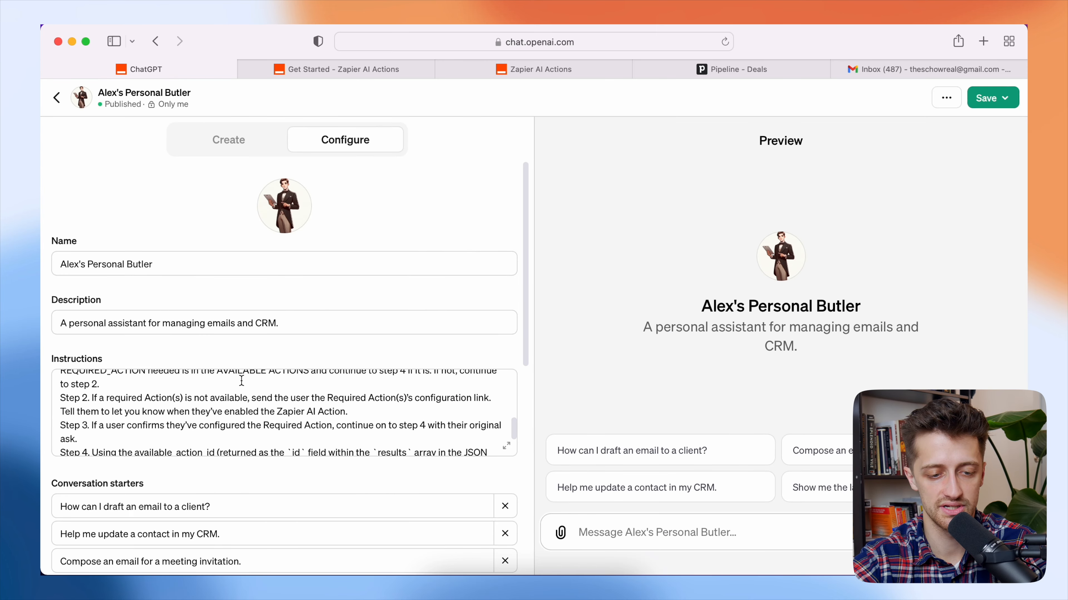
click(196, 444)
key(Return)
text(-Action: Gmail: Se)
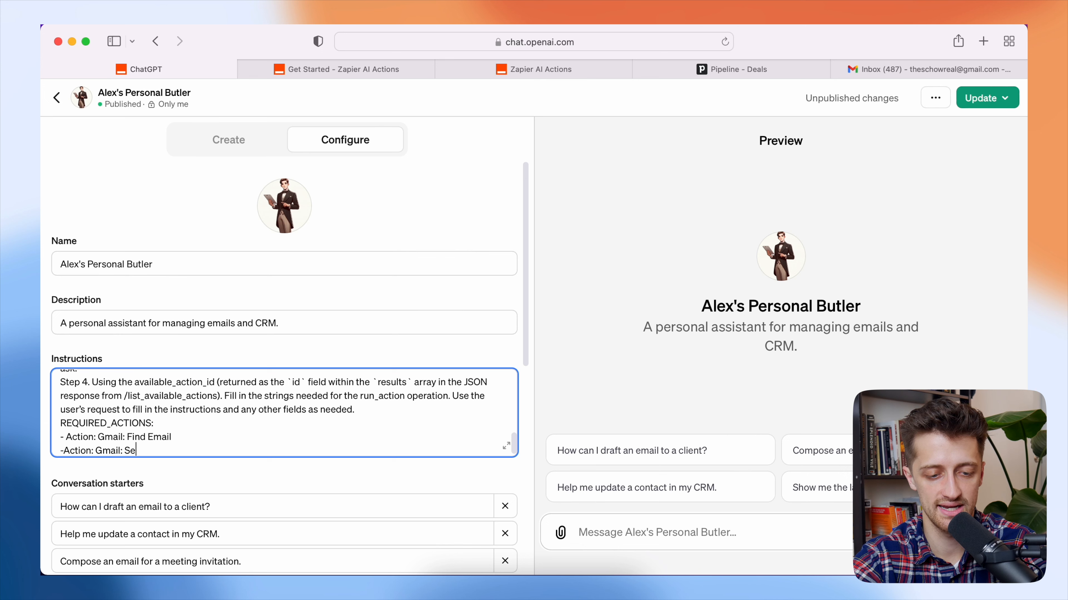
text(nd Email)
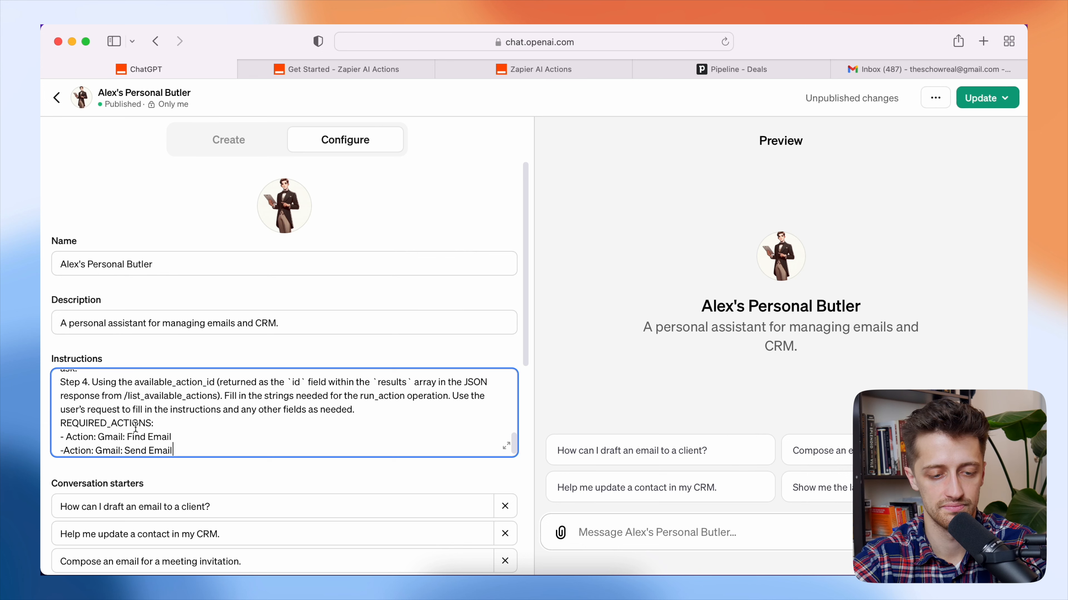
click(64, 450)
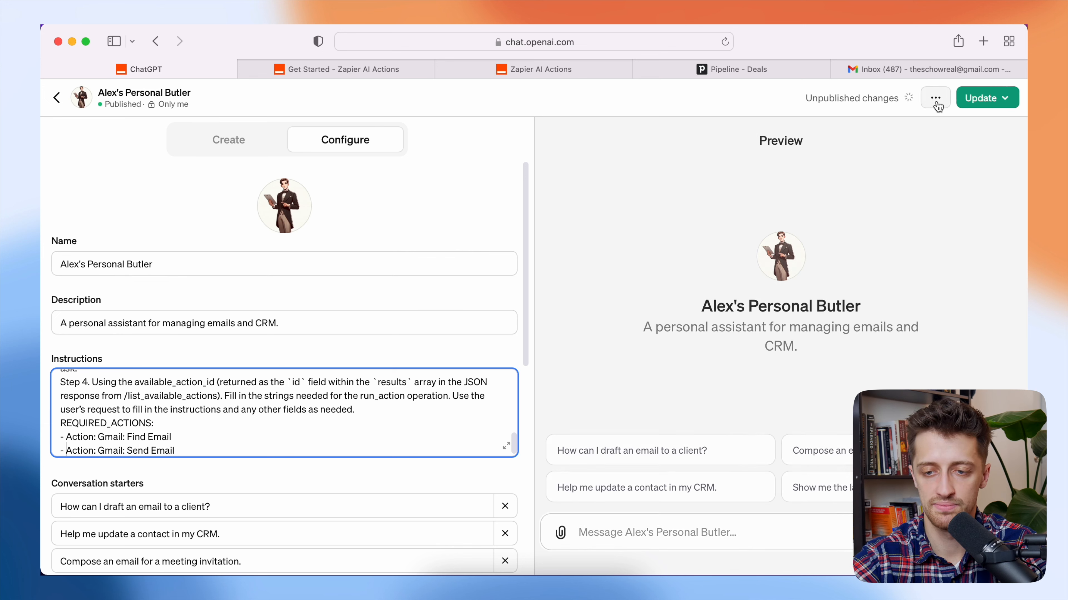
- Update and confirm the republished GPT, then view its chat page
click(981, 98)
click(925, 214)
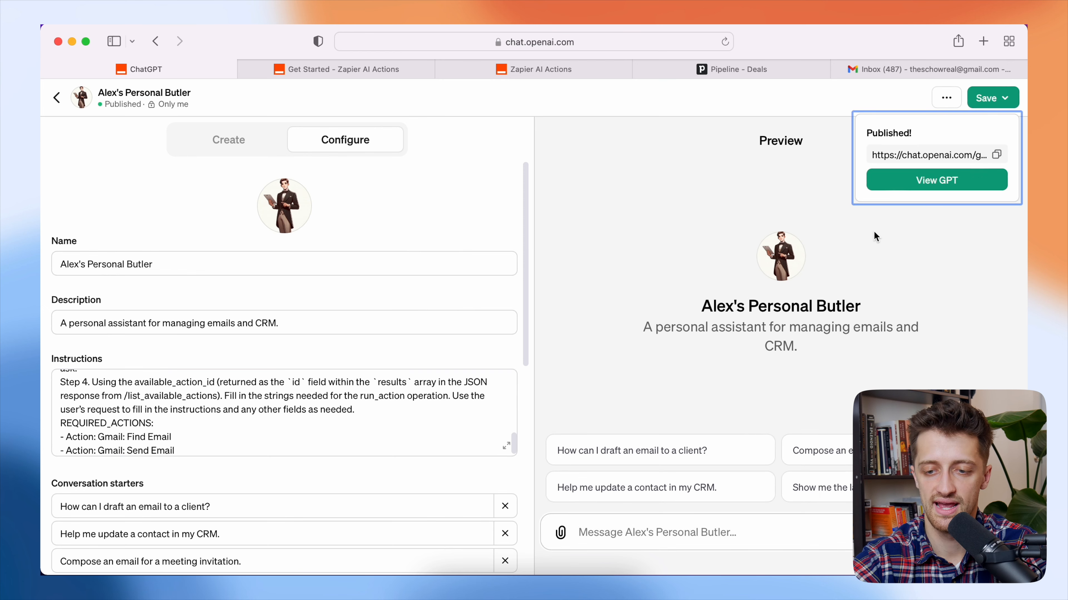
click(906, 181)
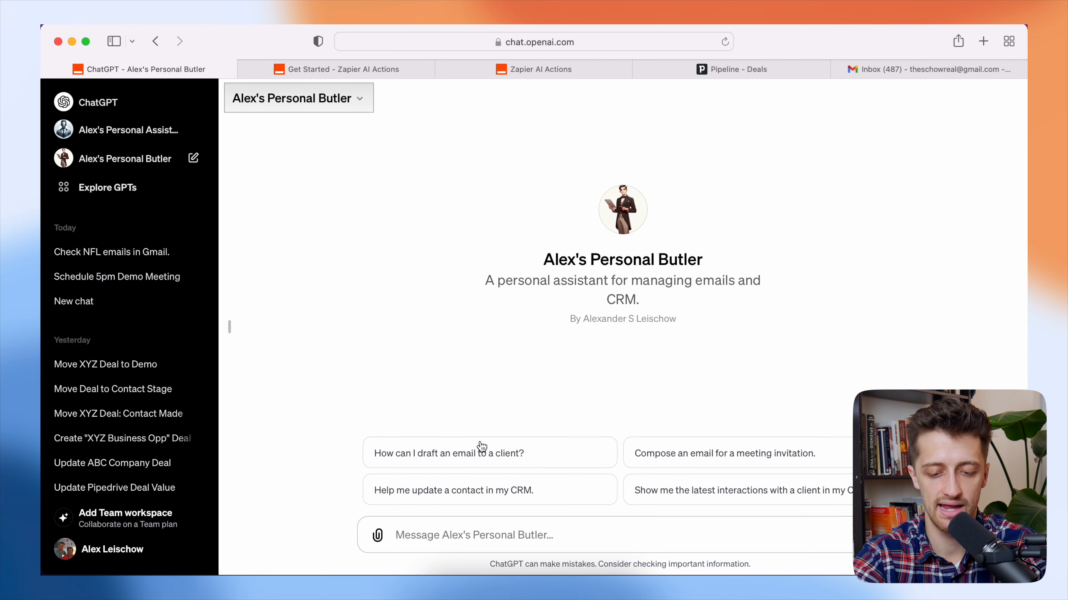
- Ask the Butler to email the contact's address saying we're so proud of him for destroying the Death Star
text(Can y)
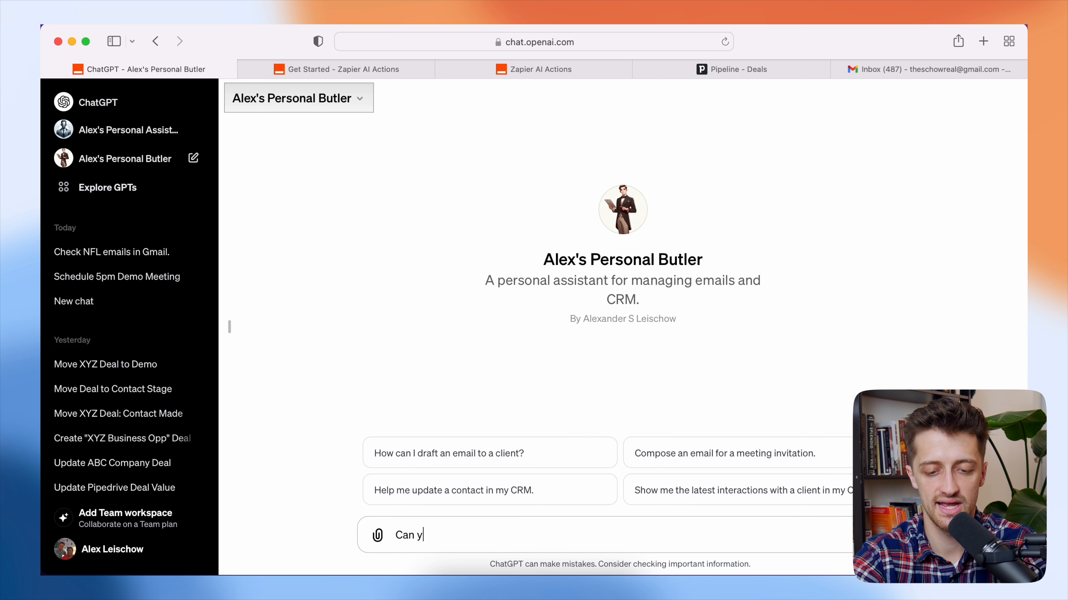
text(ou send an am)
key(BackSpace)
key(BackSpace)
text(e)
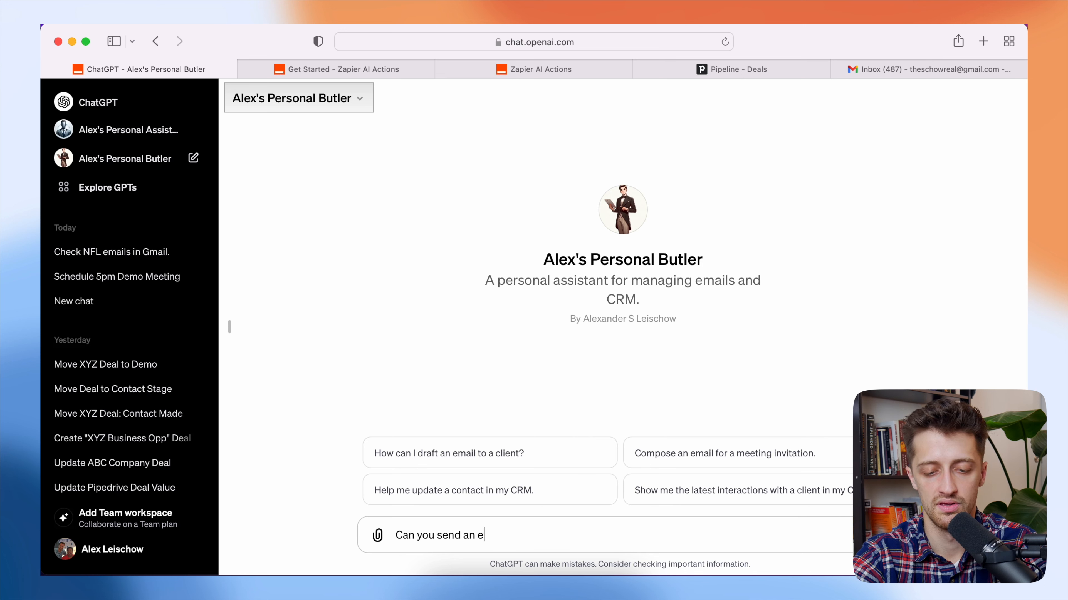
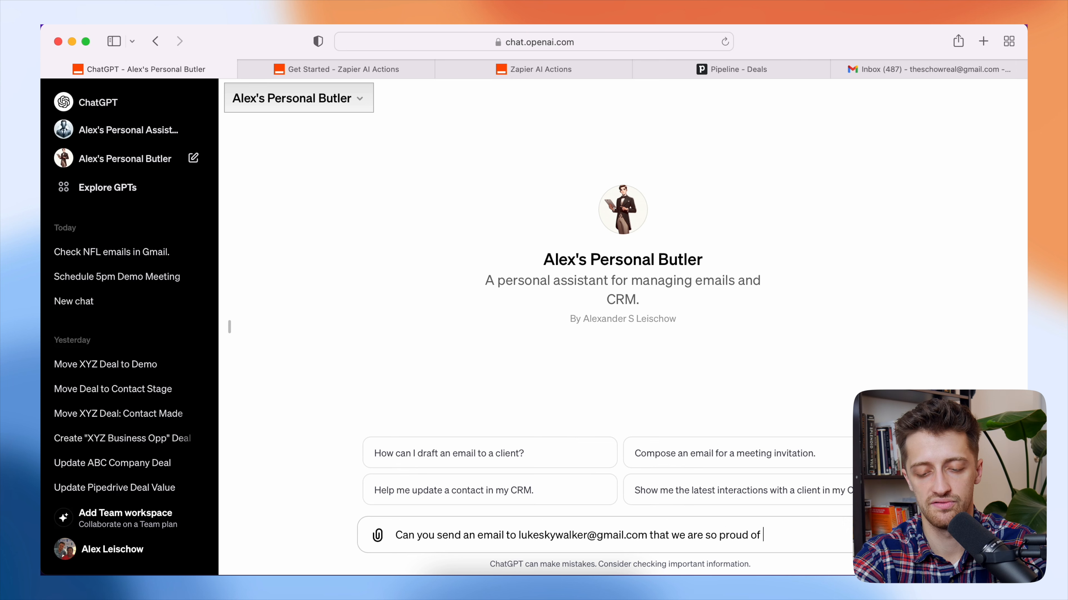
text(him for destroying the death s)
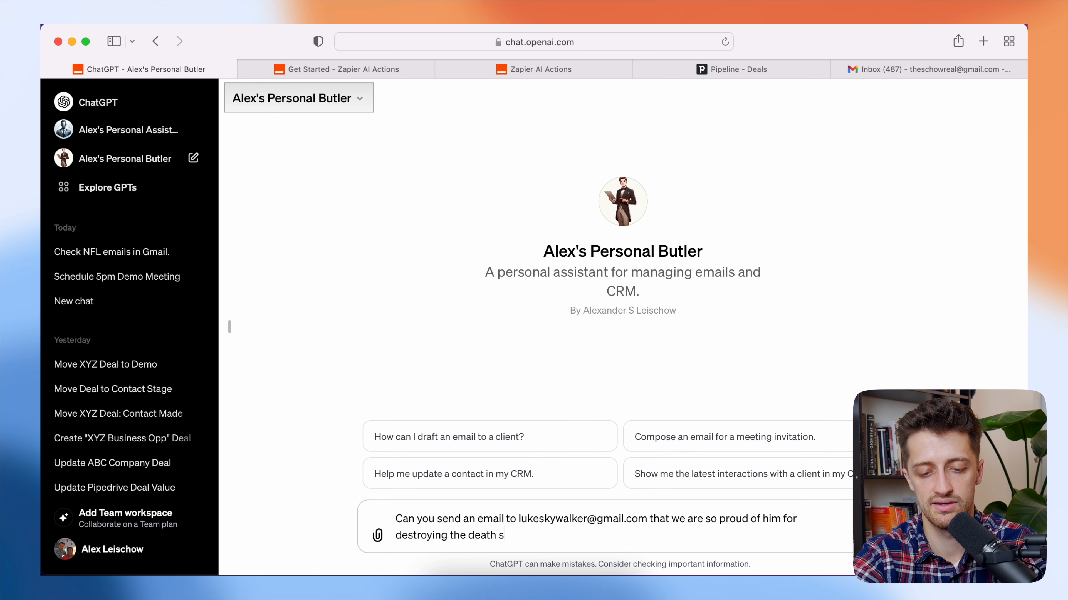
text(tart)
key(BackSpace)
text(?)
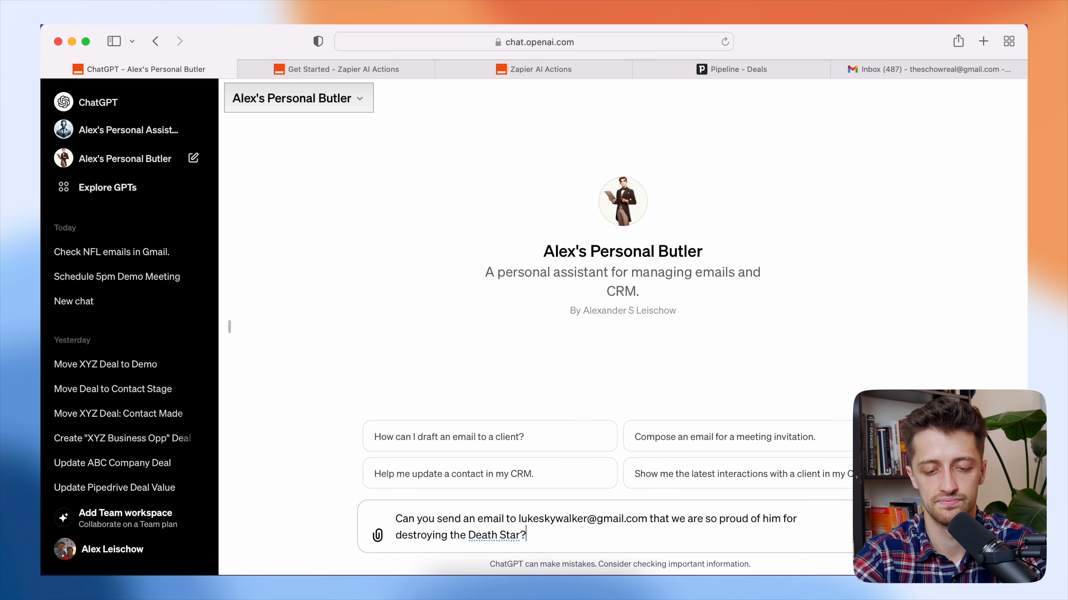
key(Return)
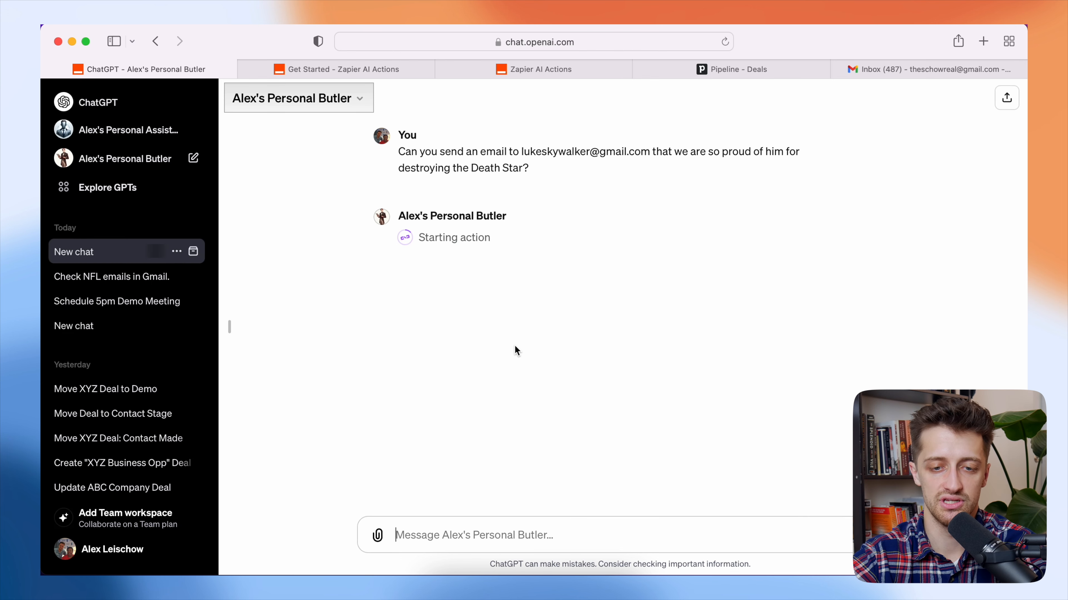
- Reply 'confirm' and approve the Zapier action so the congratulatory email is sent
click(539, 68)
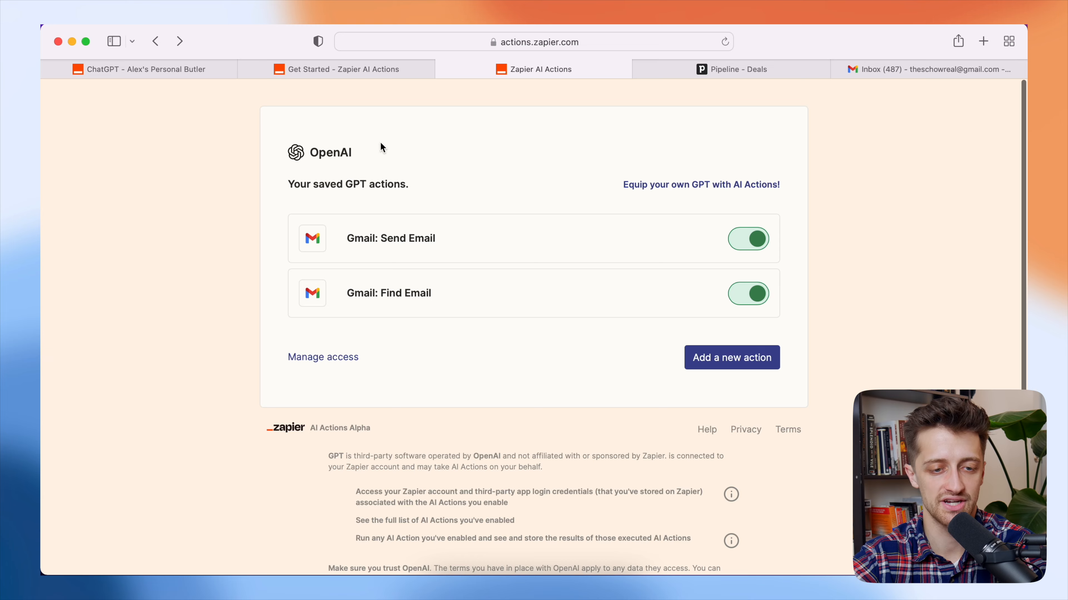
click(200, 68)
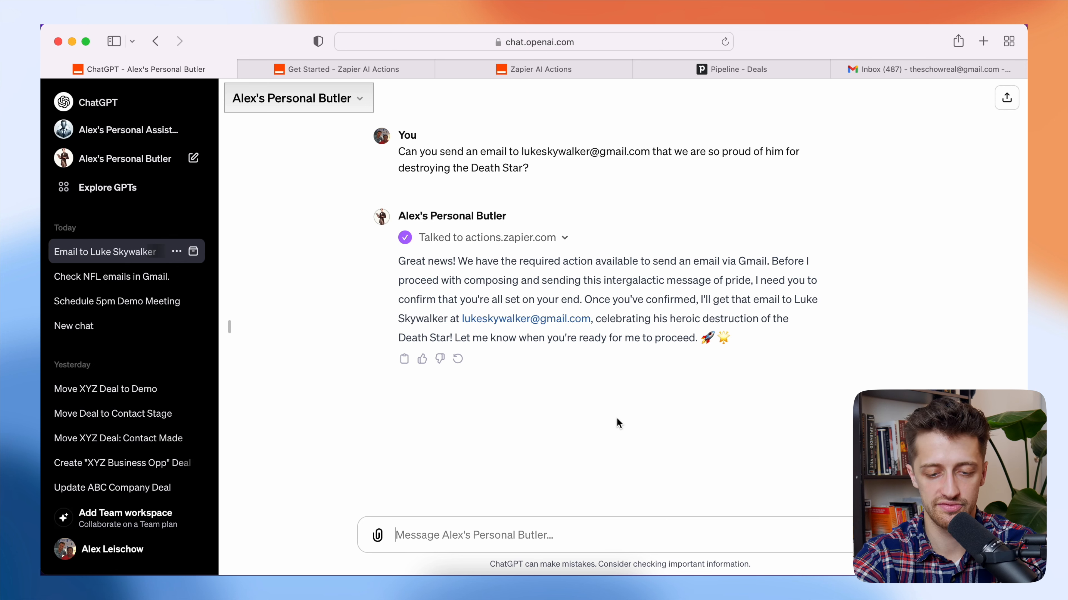
text(confirm)
key(Return)
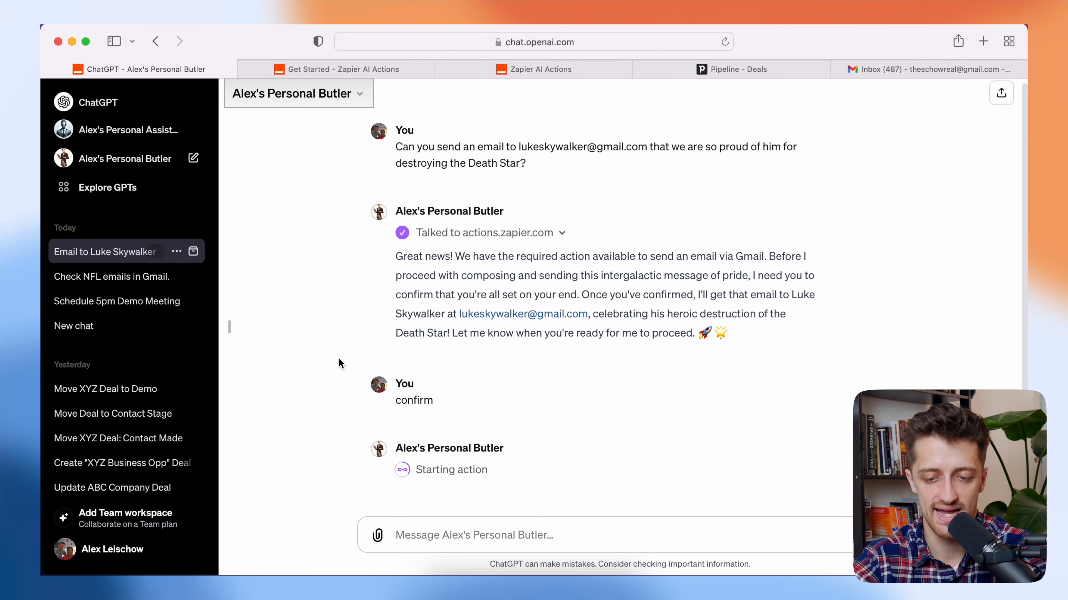
double_click(732, 336)
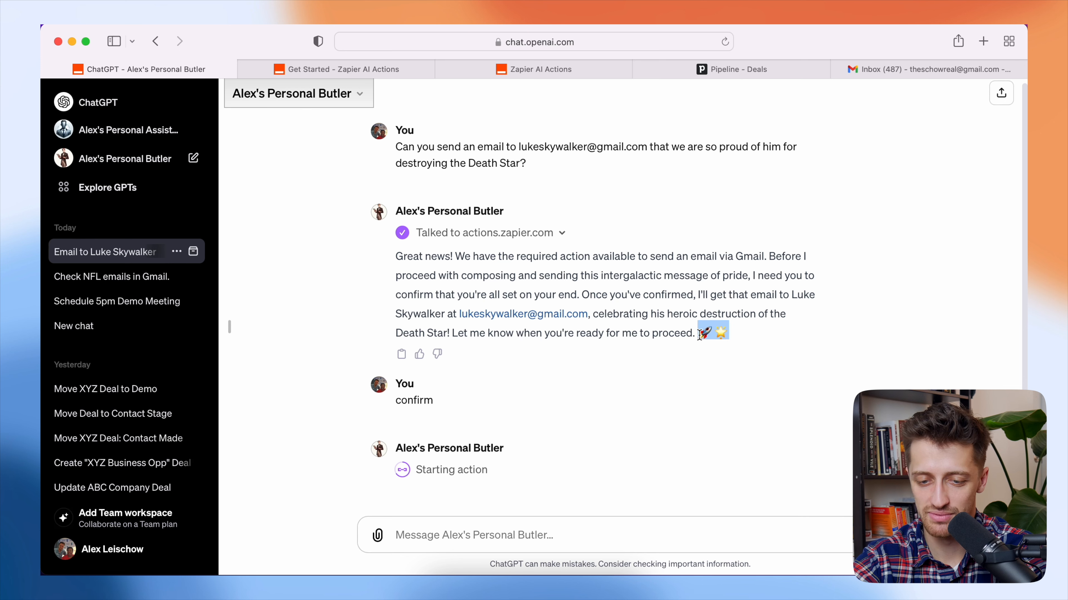
click(750, 335)
drag(733, 333, 672, 313)
click(773, 336)
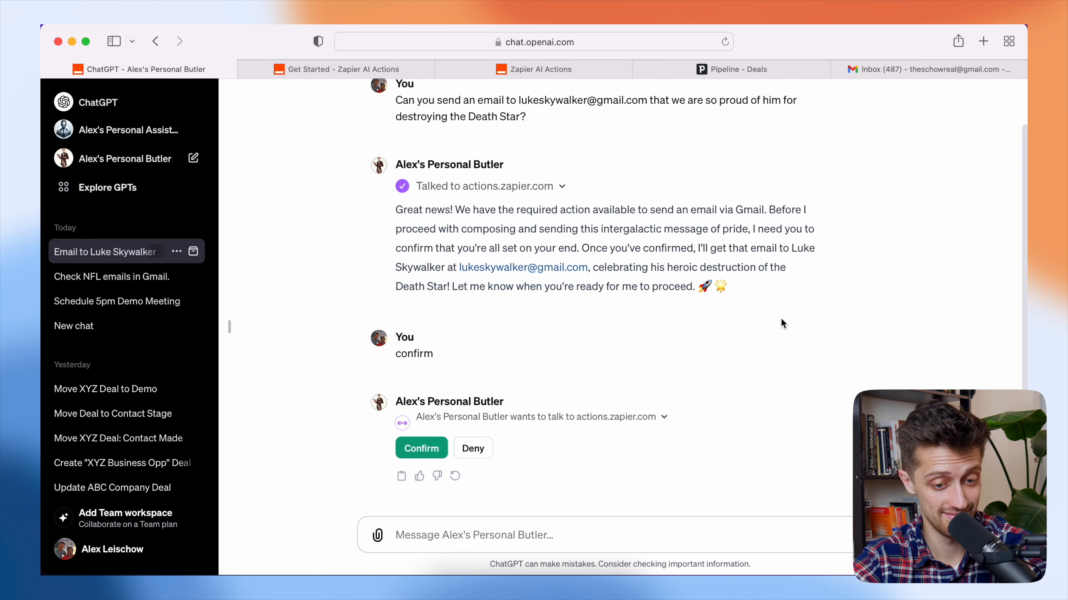
click(433, 448)
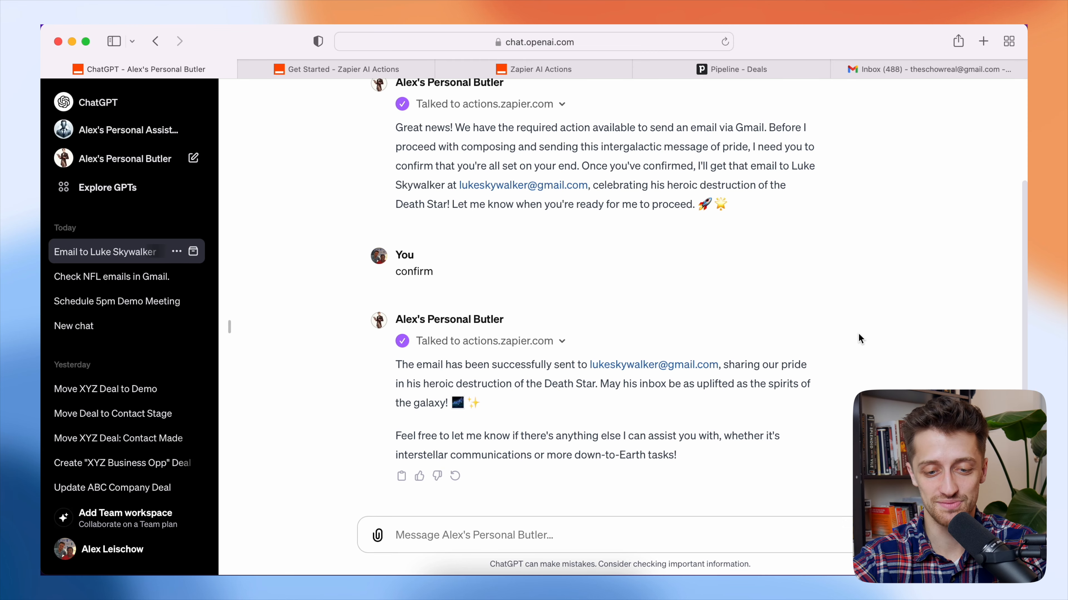
- Go to the Gmail inbox and its Sent folder
click(899, 72)
click(314, 174)
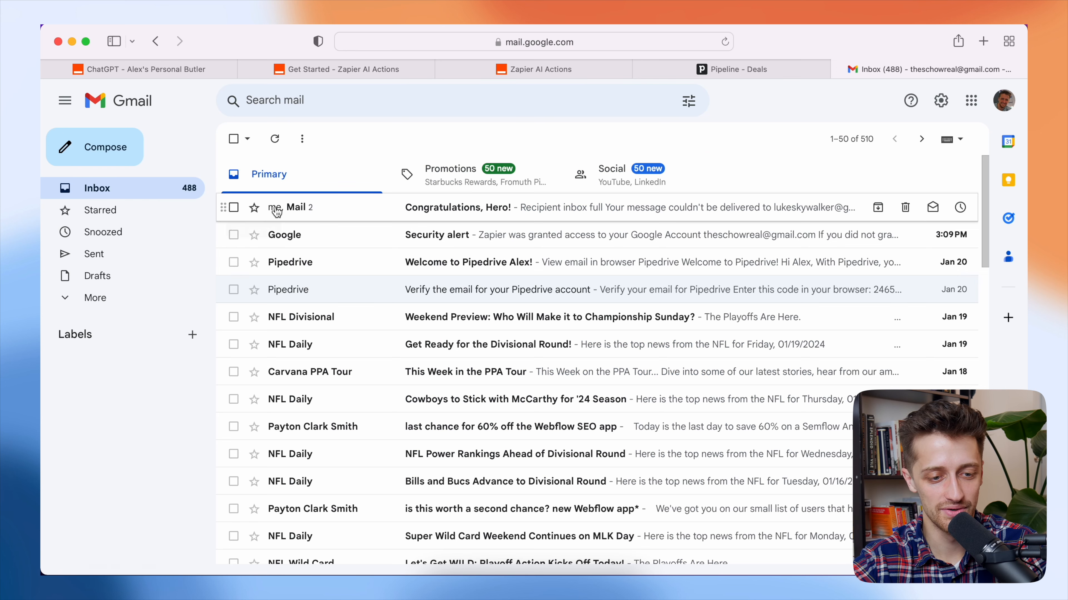
click(95, 253)
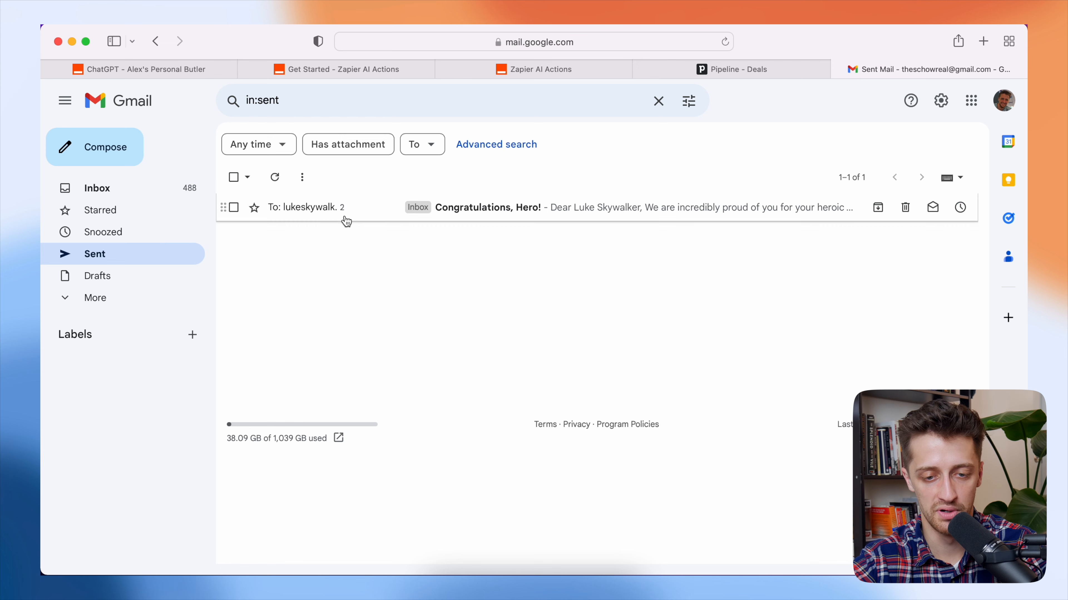
- Read the 'Congratulations, Hero!' thread's 'Recipient inbox full' bounce and expand the original message
click(365, 219)
scroll(475, 308, down, 3)
scroll(470, 307, up, 1)
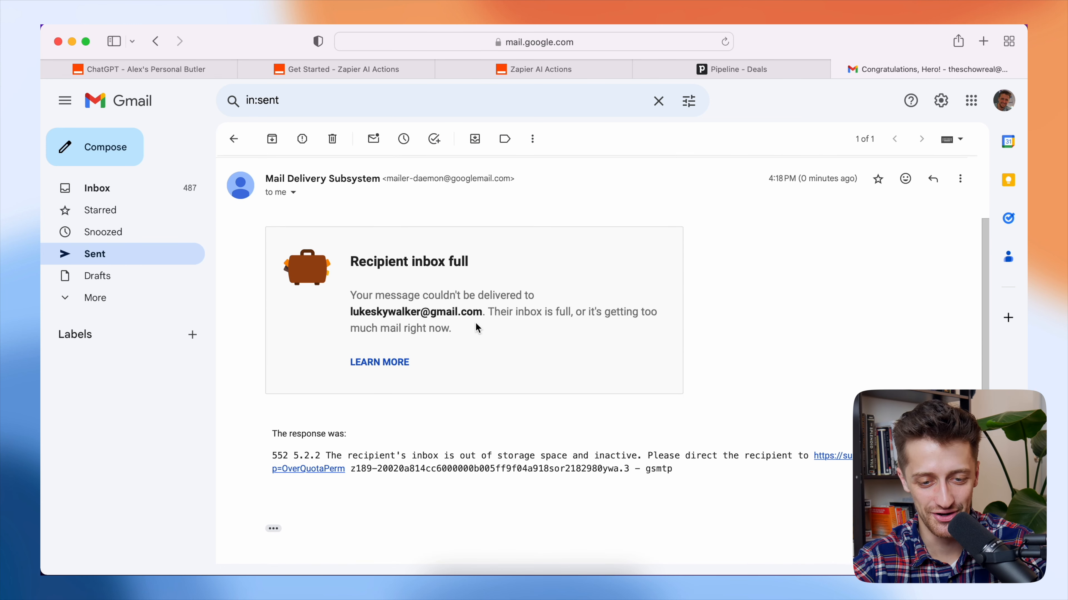
drag(467, 326, 368, 294)
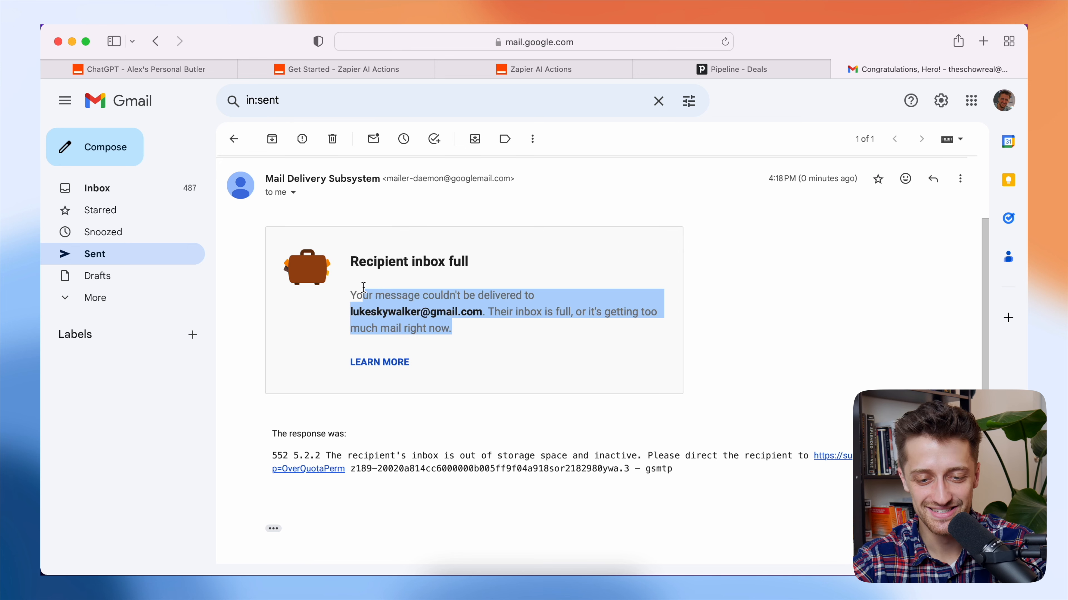
click(799, 336)
scroll(673, 374, down, 3)
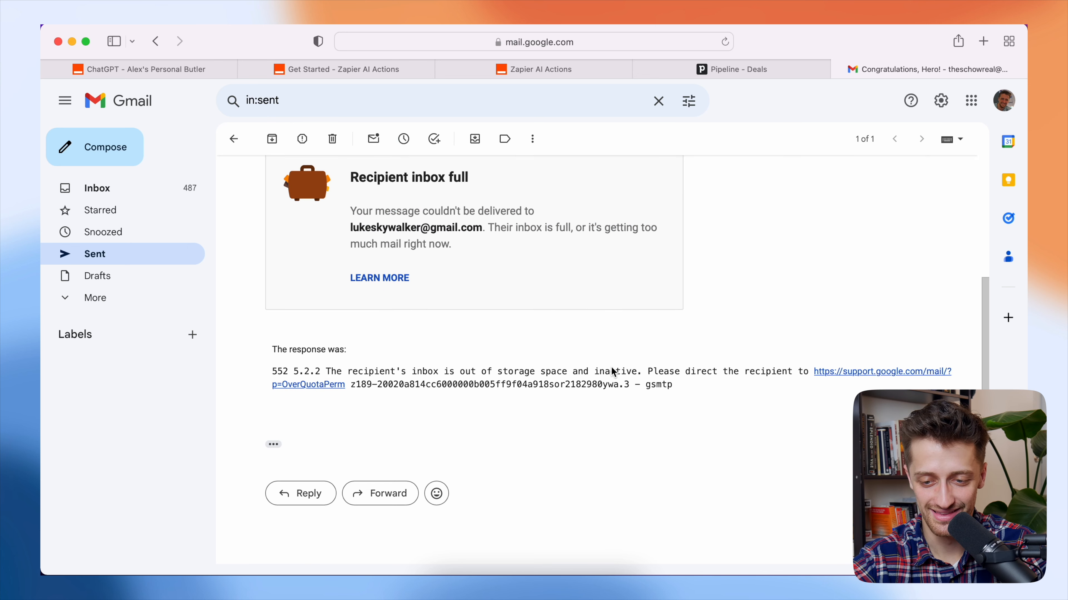
scroll(672, 370, up, 6)
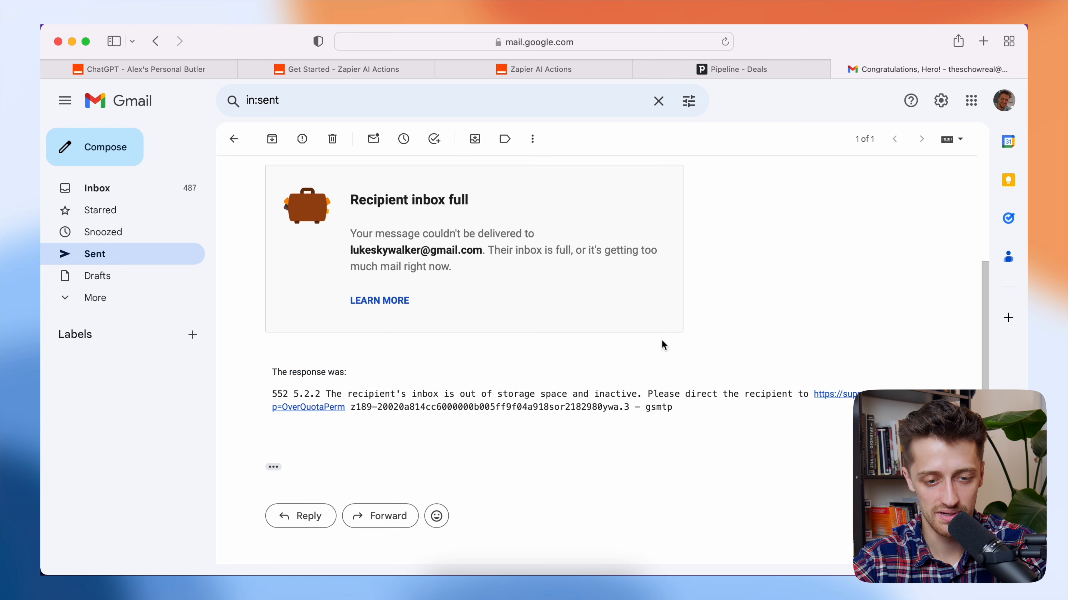
click(510, 247)
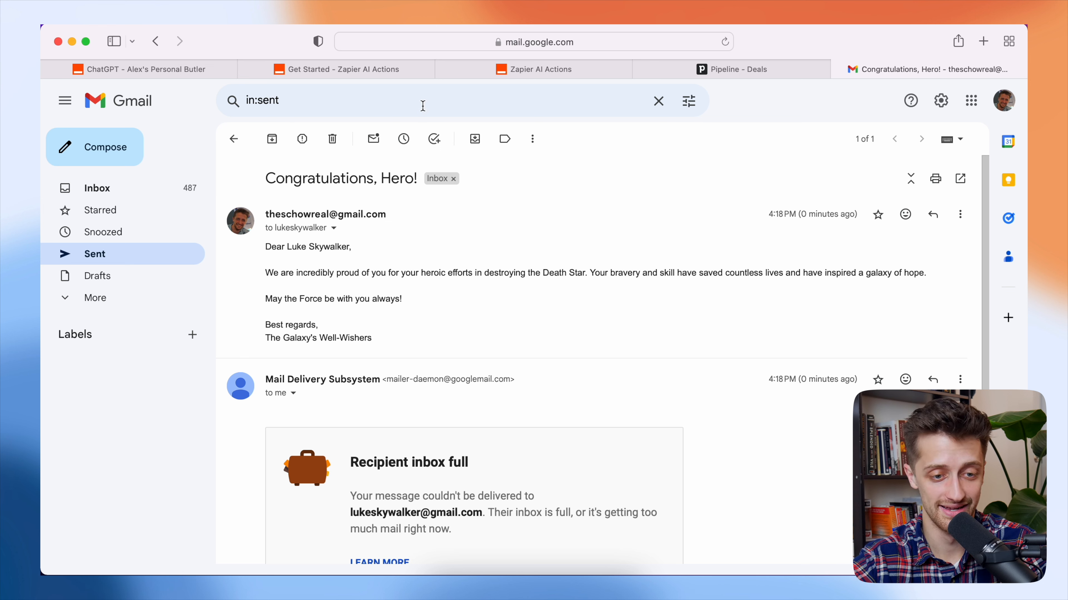
click(195, 71)
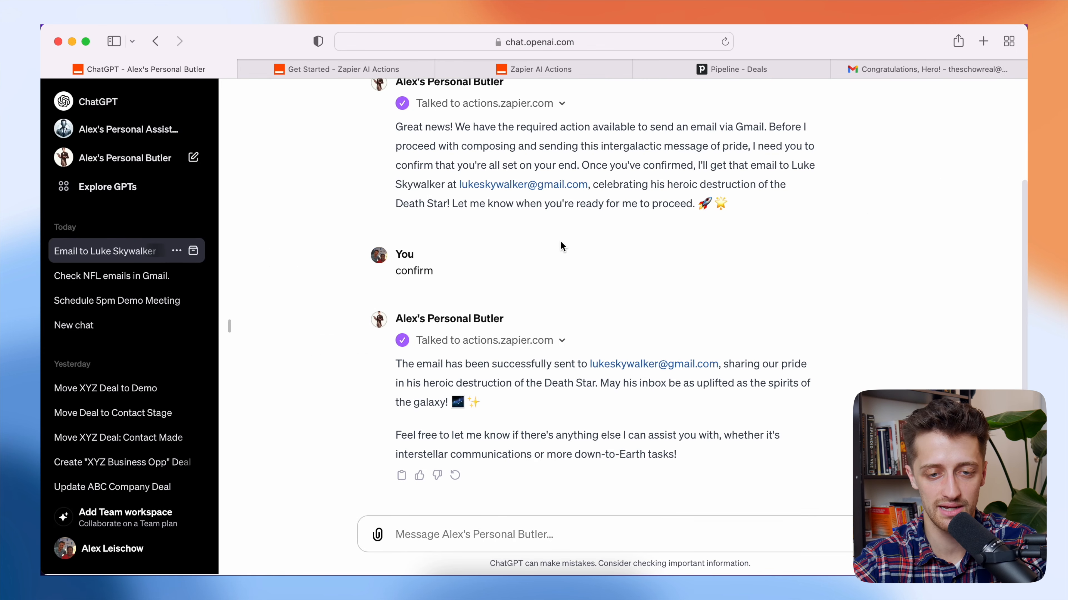
- Bring up the Zapier AI Actions page listing Gmail: Send Email and Gmail: Find Email
click(524, 71)
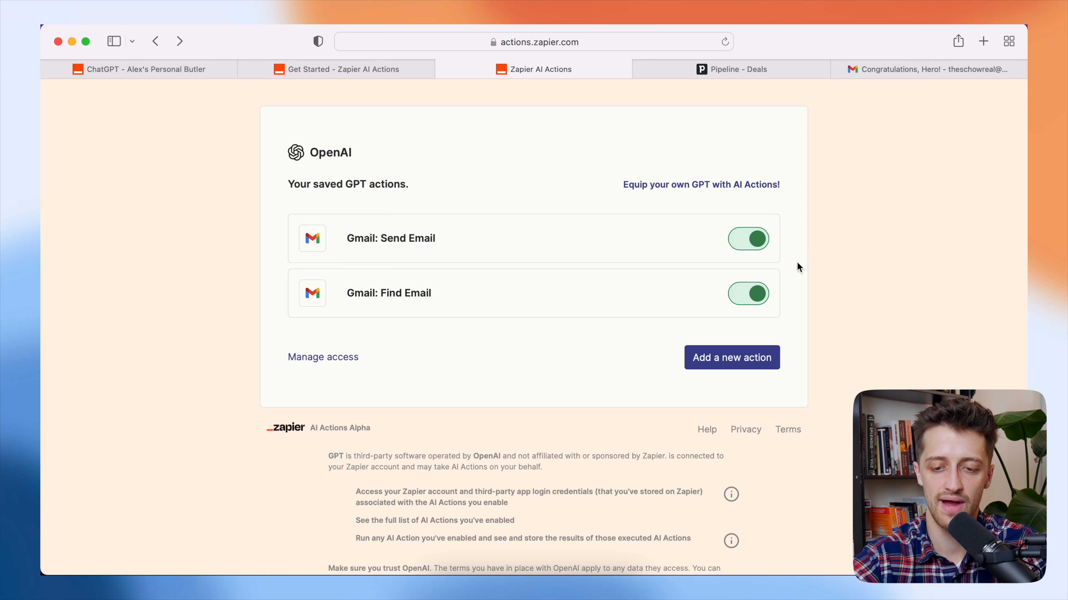
- Add a Pipedrive: Create Deal action on the connected Pipedrive account
click(733, 359)
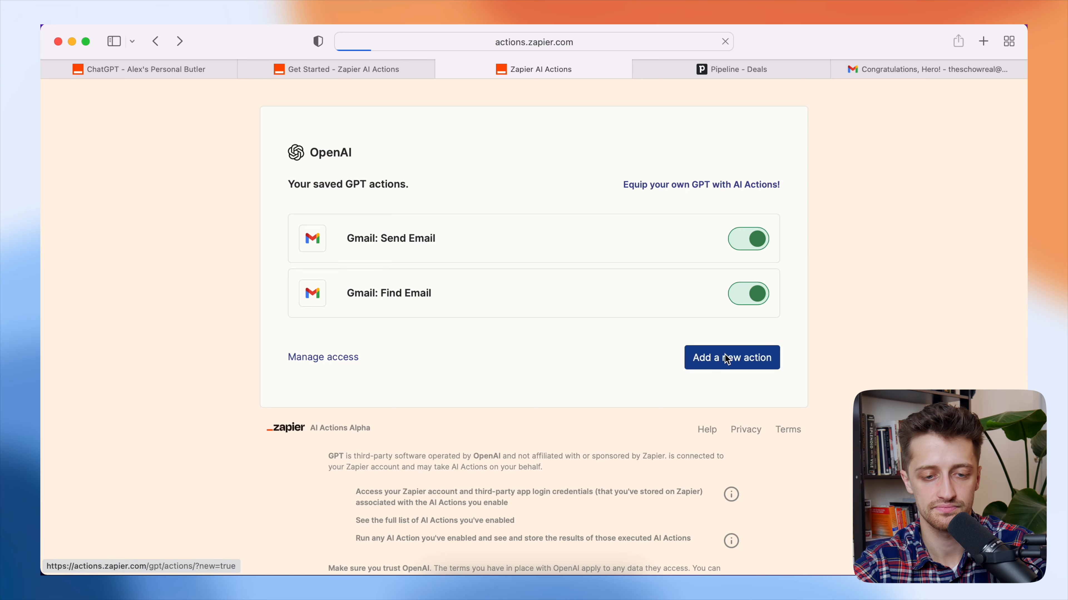
click(430, 251)
text(pipedrive: Create Deal)
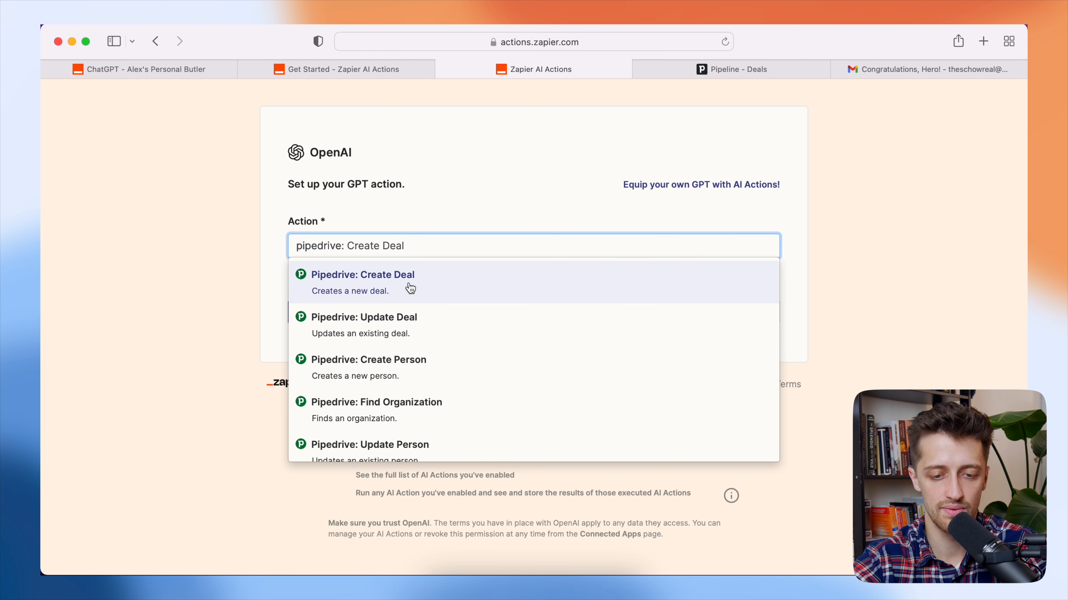
click(434, 293)
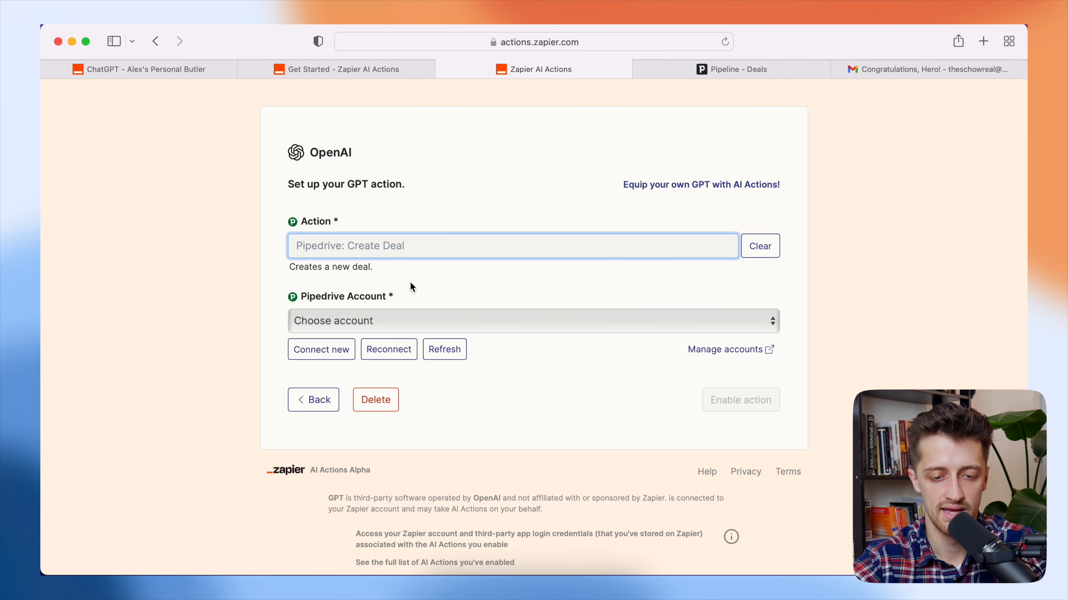
click(327, 325)
click(353, 334)
scroll(241, 344, down, 2)
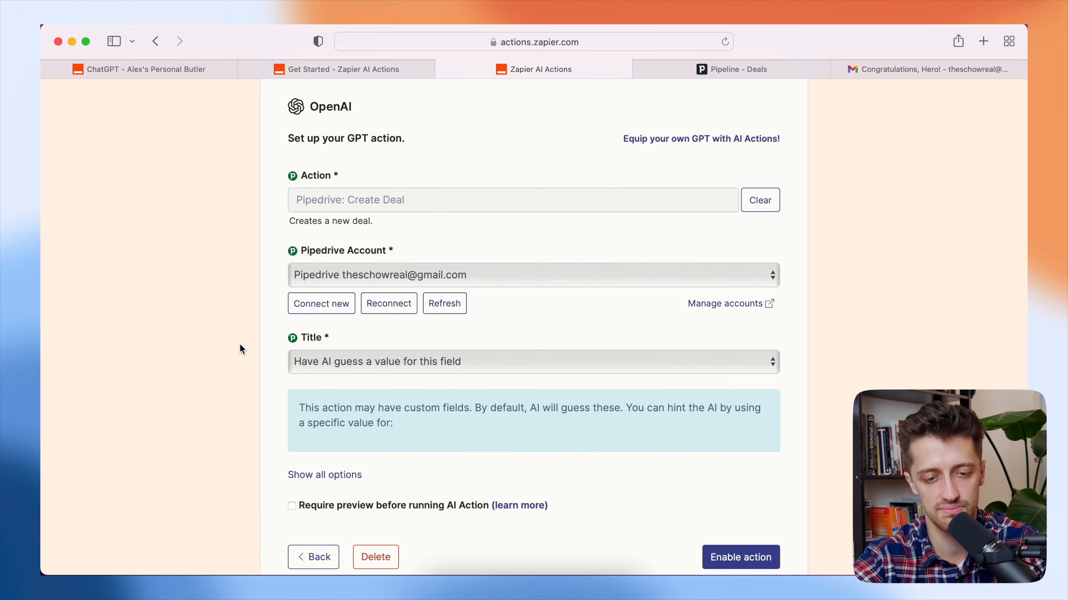
scroll(240, 346, down, 2)
scroll(242, 340, down, 2)
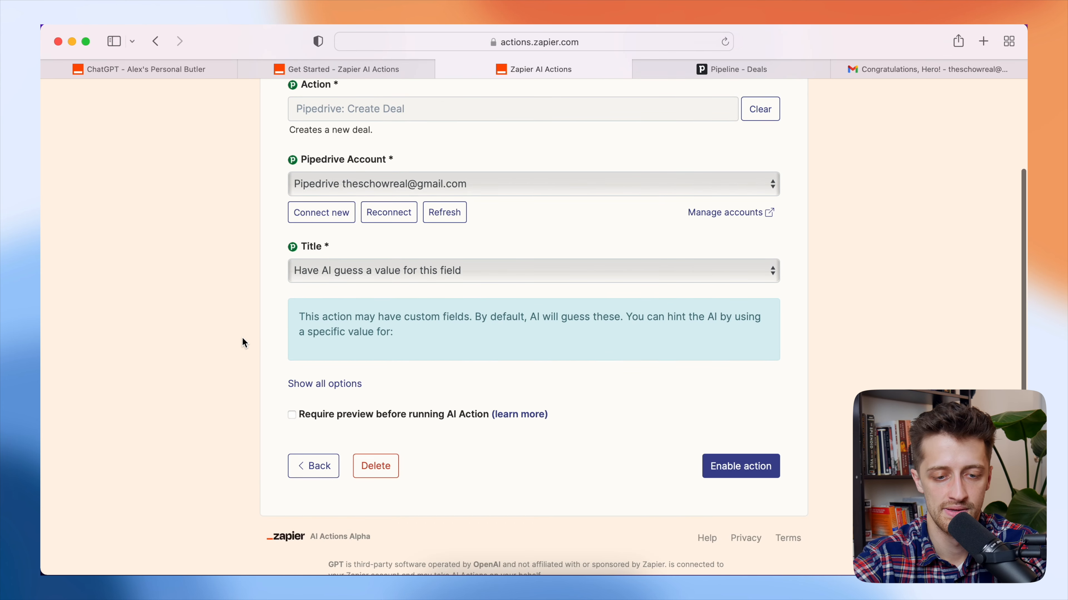
- Show all options and set Creation Date, Status, Stage and Pipeline to 'Have AI guess'
click(324, 384)
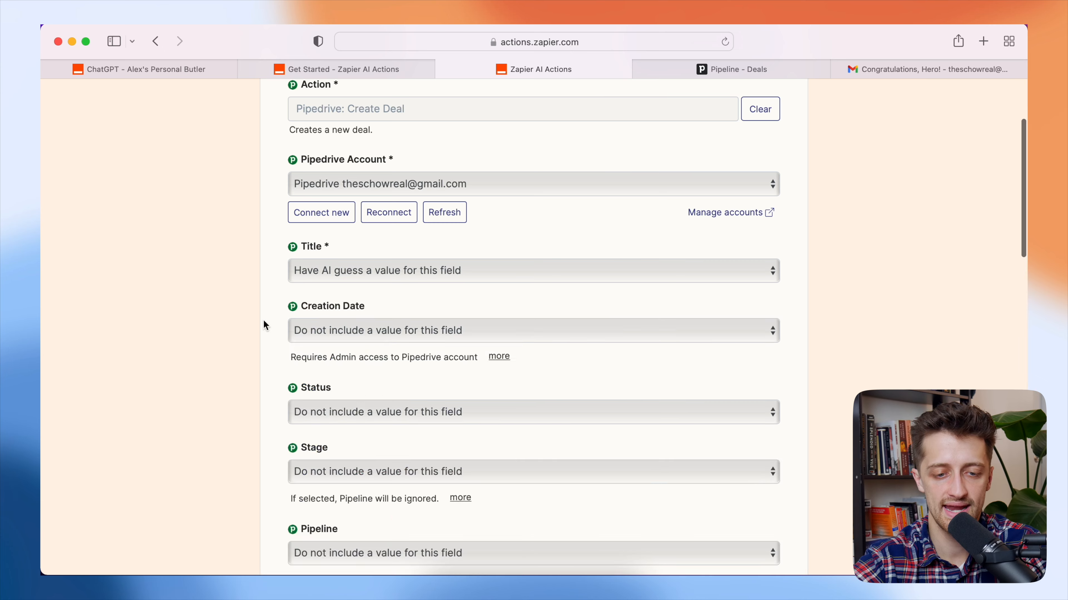
scroll(264, 313, down, 3)
click(339, 251)
click(344, 260)
click(327, 324)
click(338, 342)
scroll(278, 336, down, 1)
scroll(275, 342, down, 2)
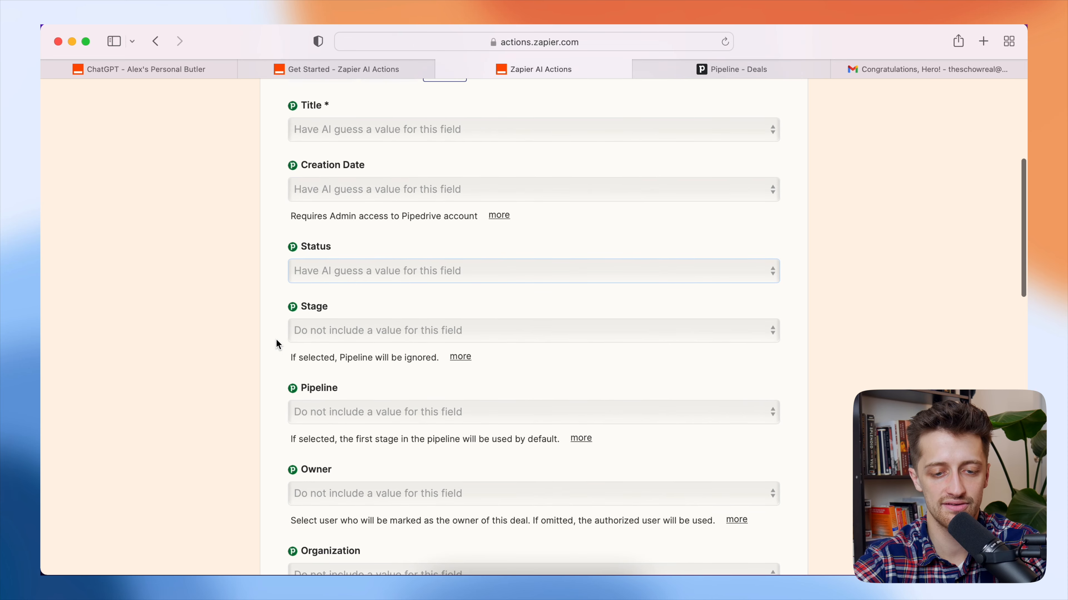
click(321, 332)
click(340, 344)
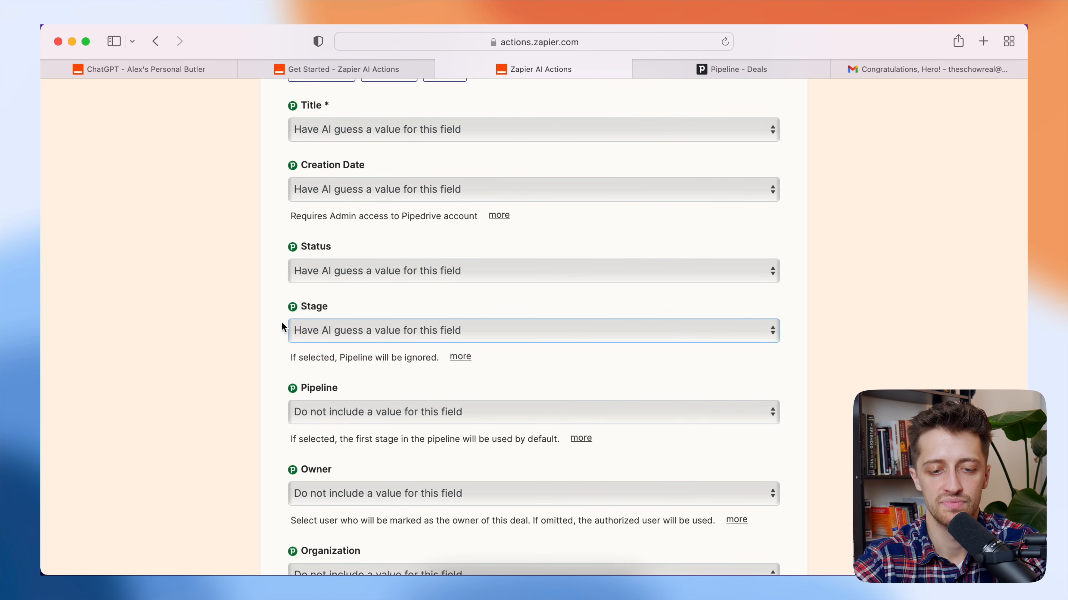
scroll(294, 362, down, 3)
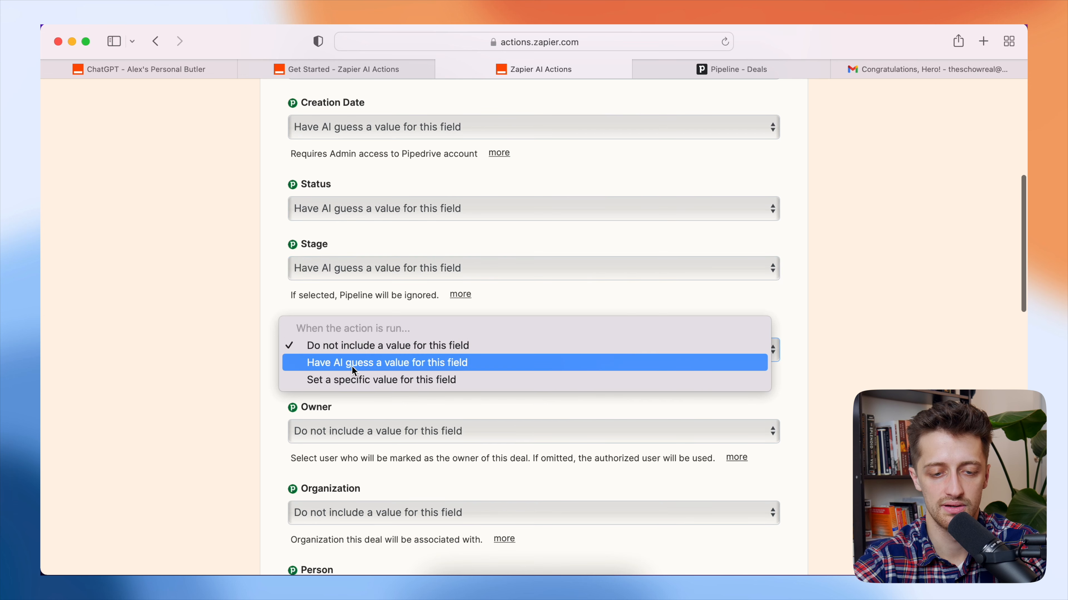
click(352, 366)
scroll(294, 360, down, 3)
- Set Owner, Organization, Person and Probability to 'Have AI guess'
click(352, 351)
click(353, 354)
scroll(262, 396, down, 3)
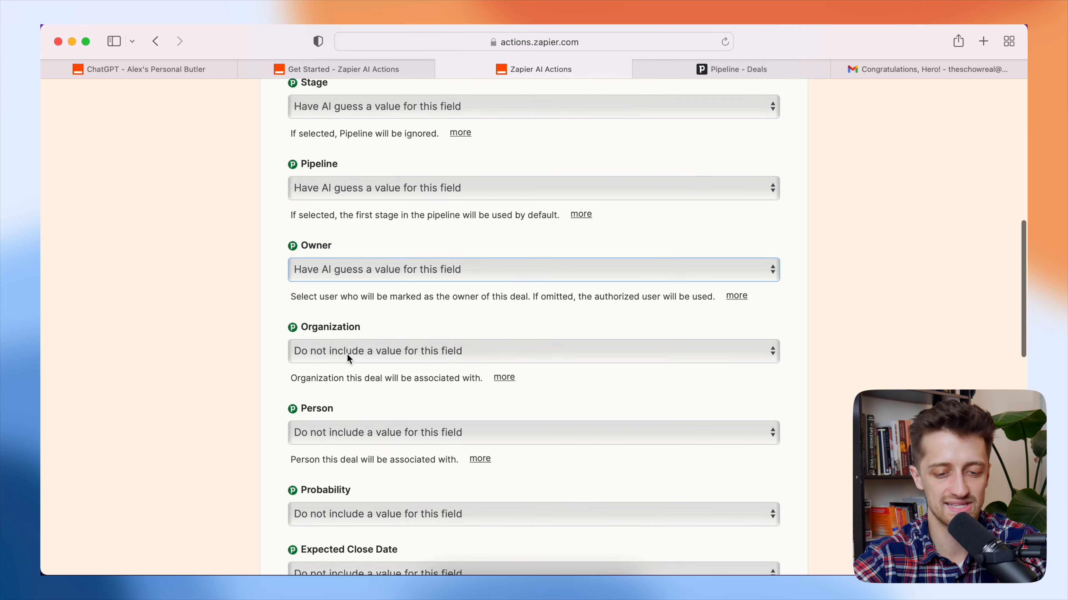
click(346, 353)
click(352, 362)
scroll(252, 398, down, 3)
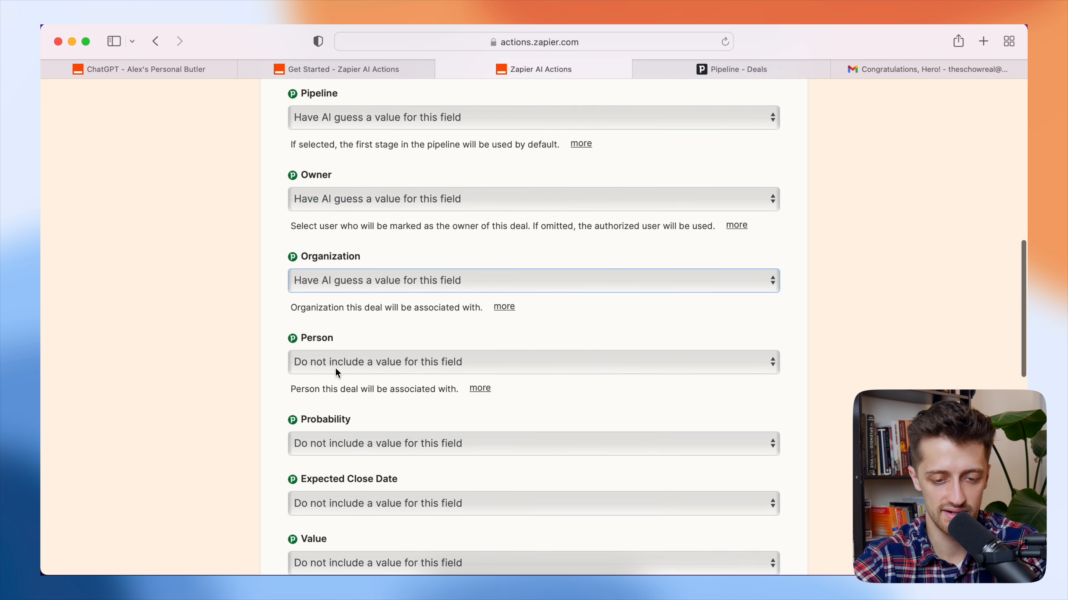
click(329, 371)
click(364, 374)
scroll(238, 410, down, 3)
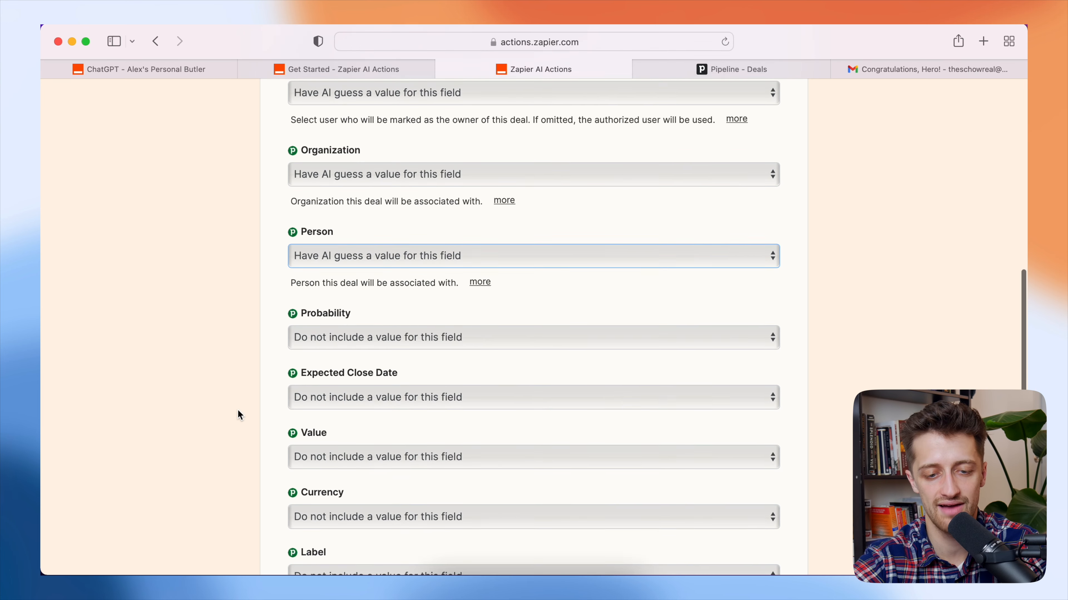
click(347, 337)
click(347, 345)
- Set Expected Close Date, Value, Currency and Label to 'Have AI guess'
scroll(251, 395, down, 1)
scroll(251, 395, down, 2)
click(355, 302)
click(359, 317)
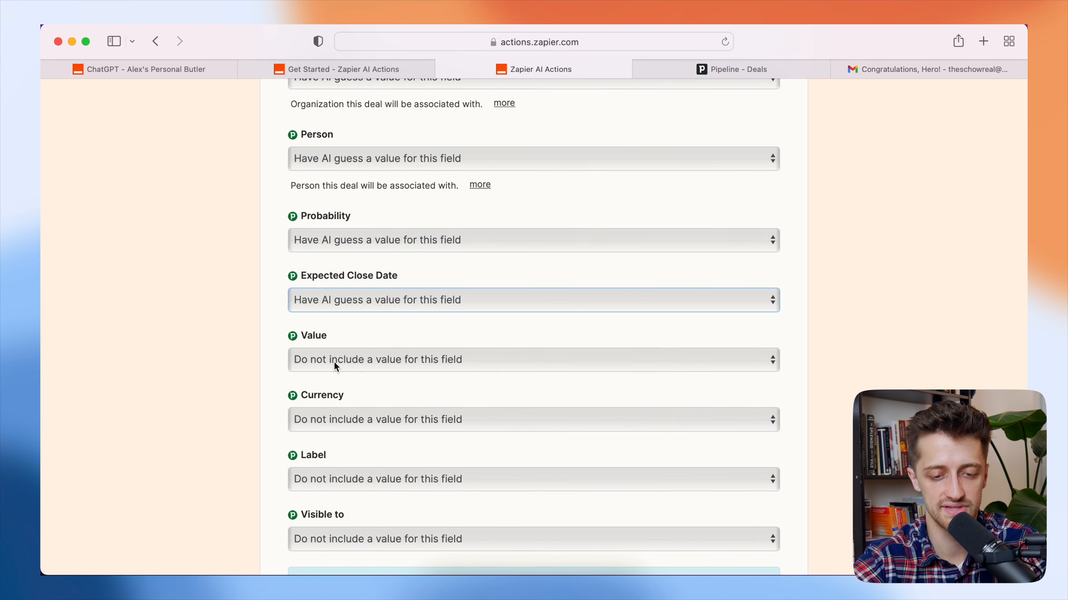
click(333, 362)
click(352, 372)
scroll(265, 416, down, 1)
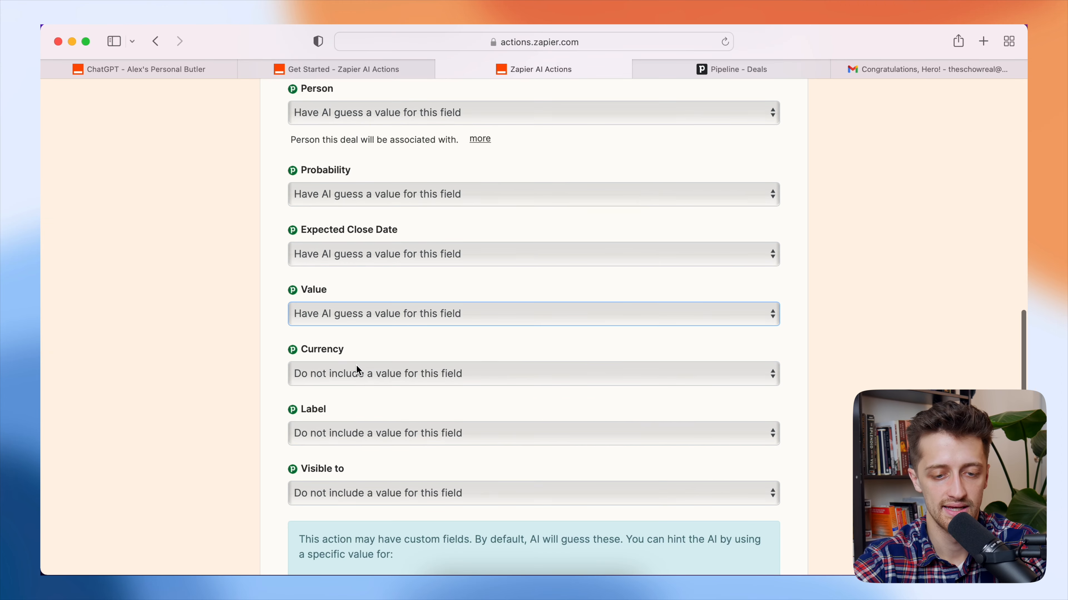
click(355, 370)
click(361, 388)
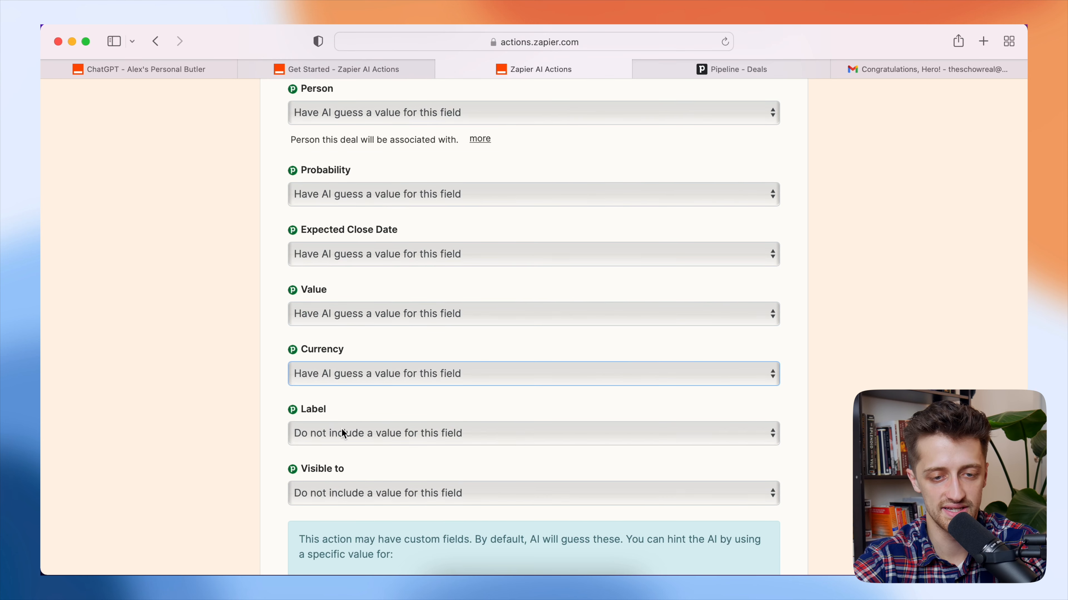
click(342, 428)
click(344, 442)
- Enable the Create Deal action, toggling it off and back on
scroll(255, 395, down, 2)
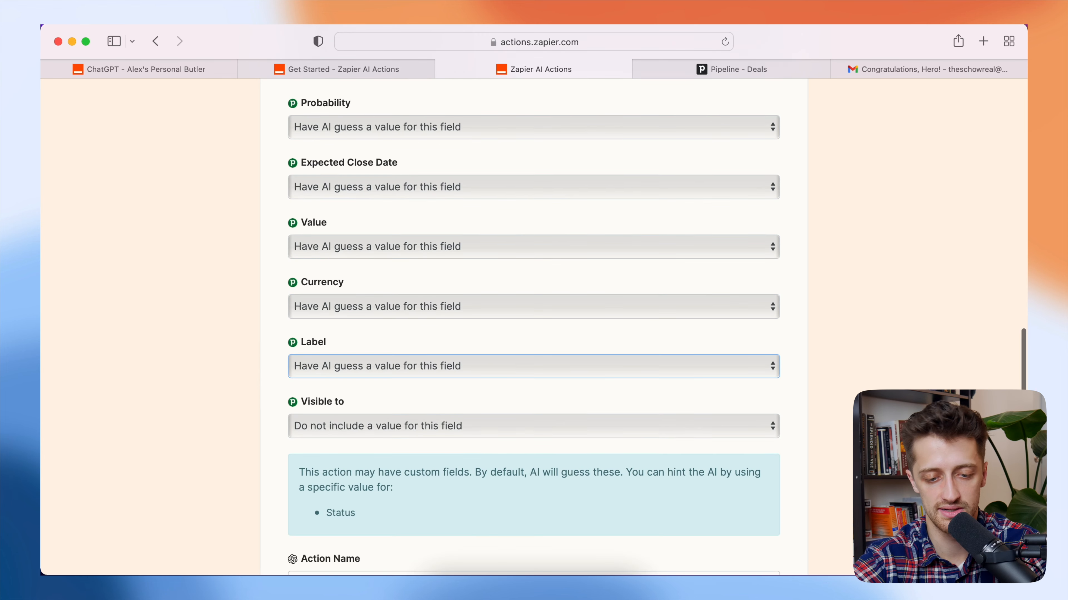
scroll(278, 423, down, 8)
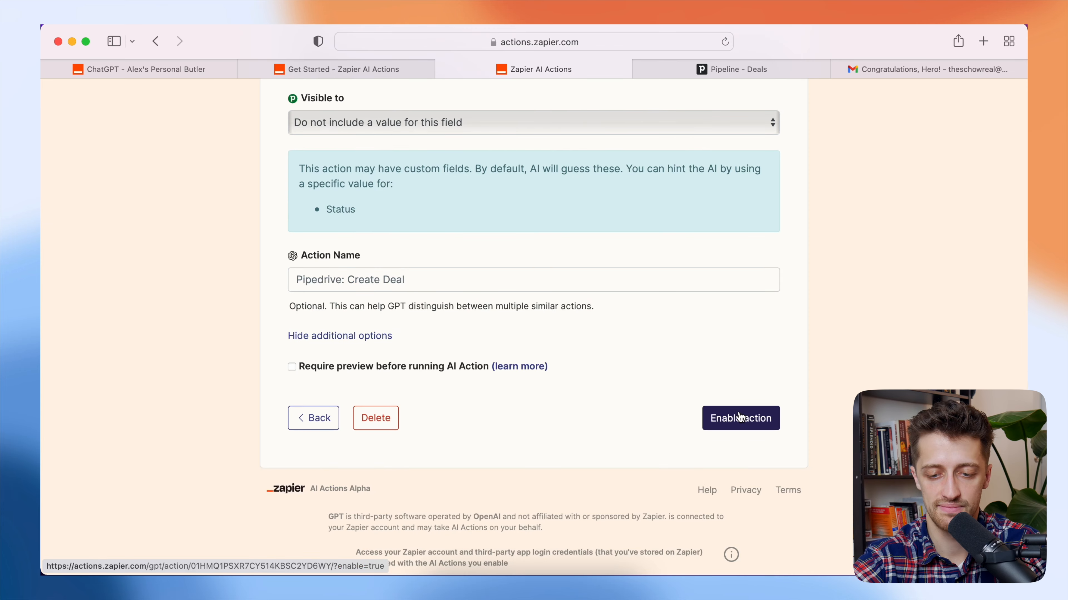
click(739, 417)
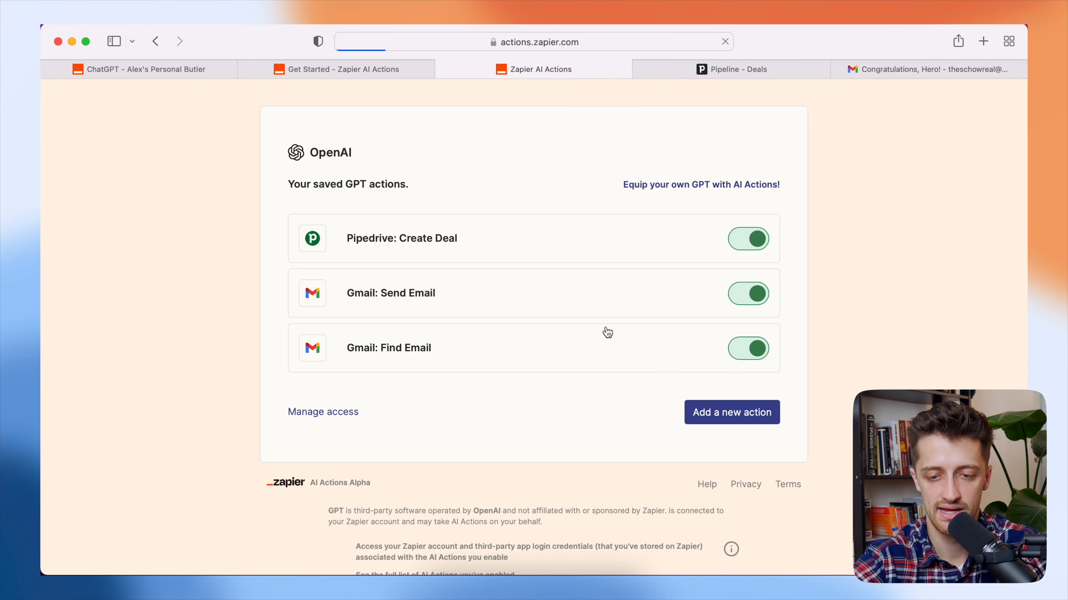
click(734, 238)
click(768, 239)
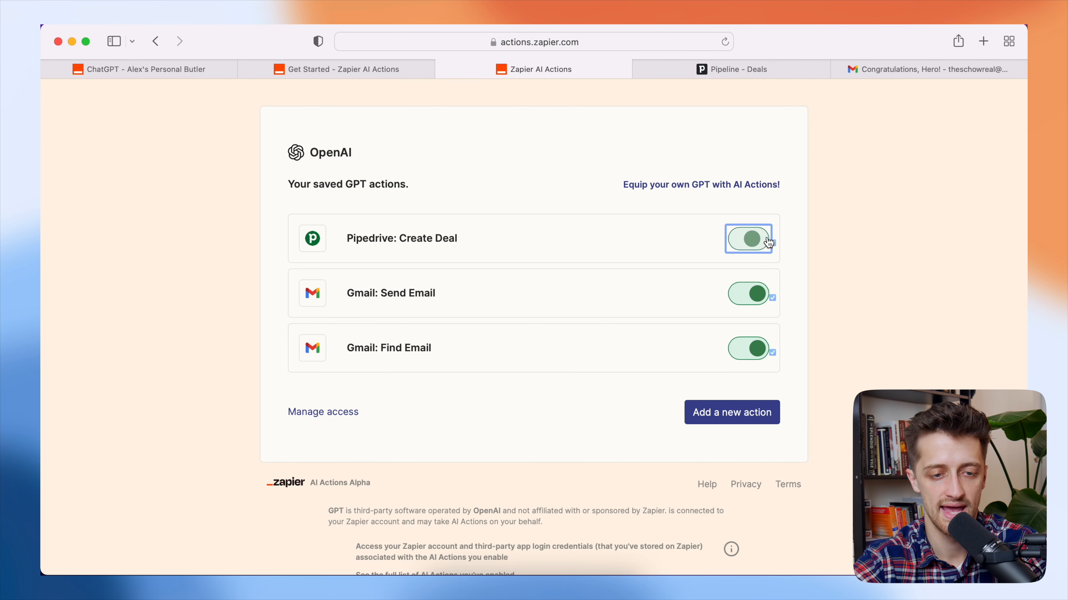
click(191, 71)
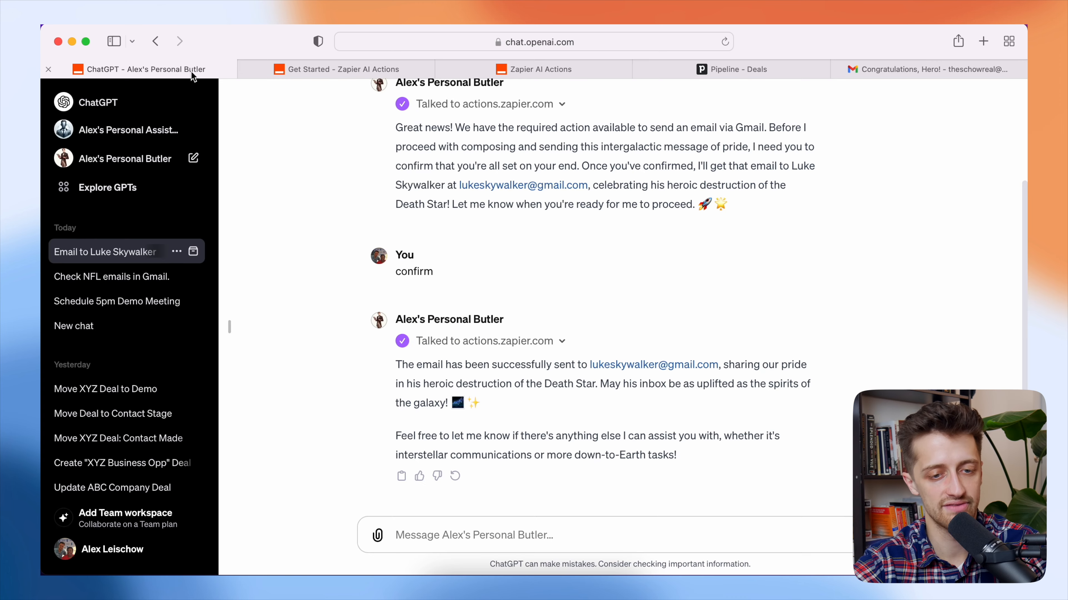
- Add '- Action: Pipedrive: Create Deal' under REQUIRED_ACTIONS in the Butler's instructions
scroll(311, 178, up, 4)
click(319, 107)
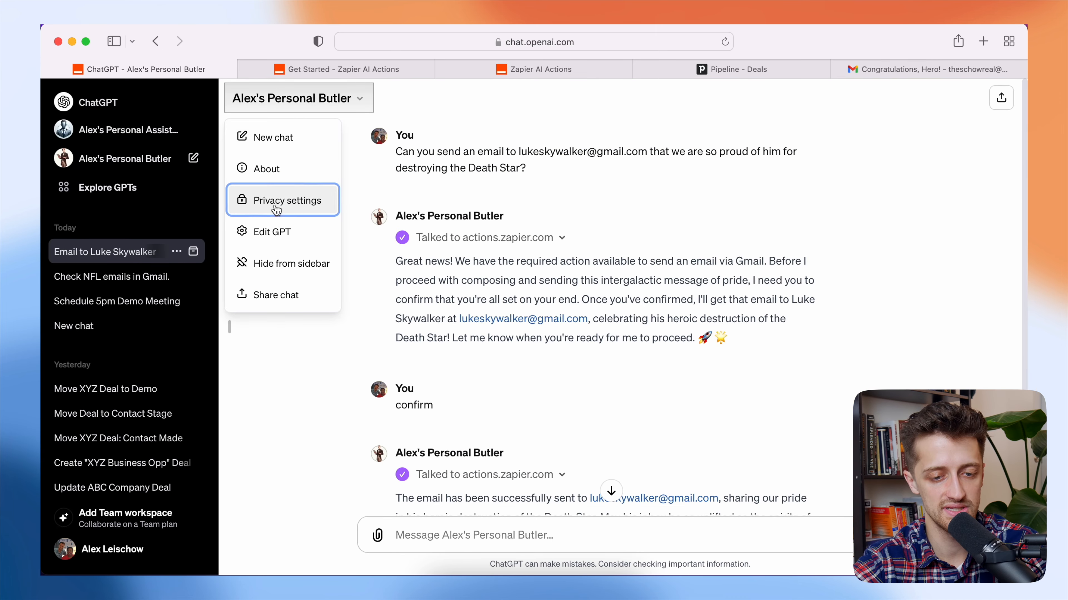
click(271, 230)
click(189, 444)
key(super+v)
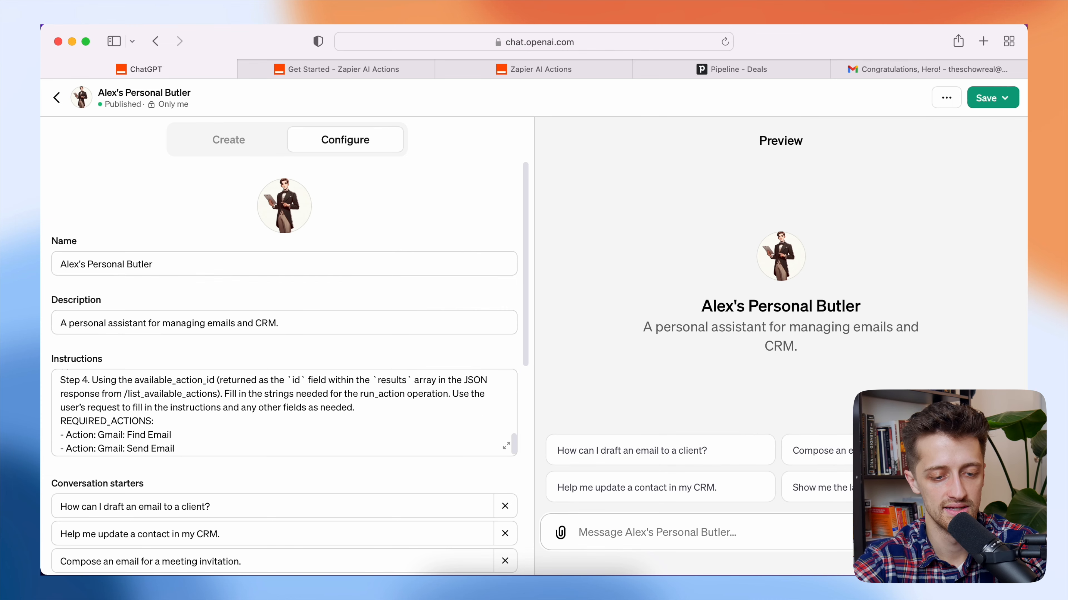
key(Return)
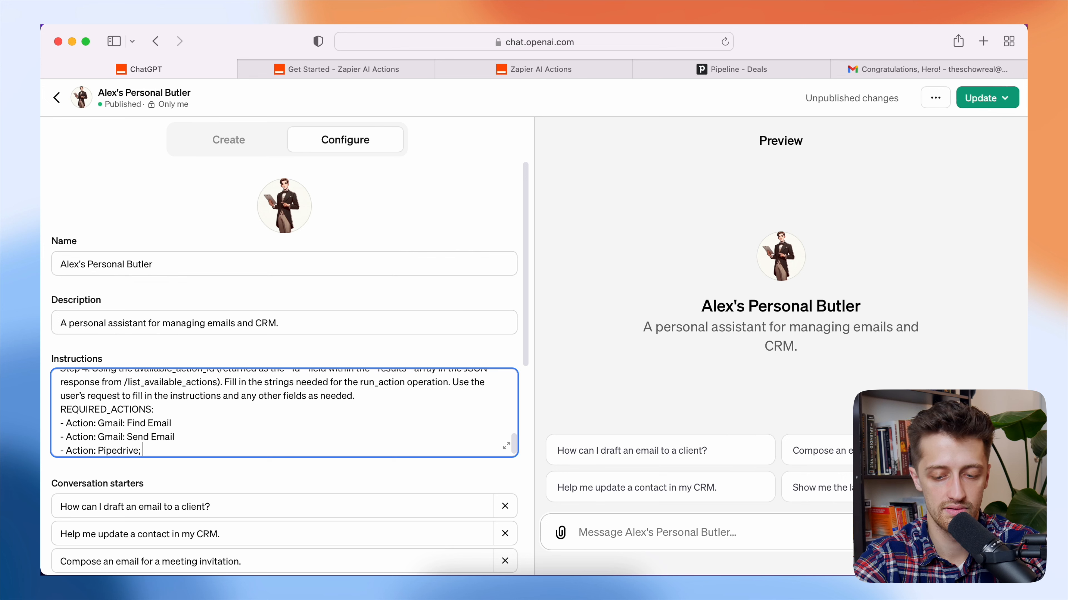
text(- Action: Pipedrive: Create Deal)
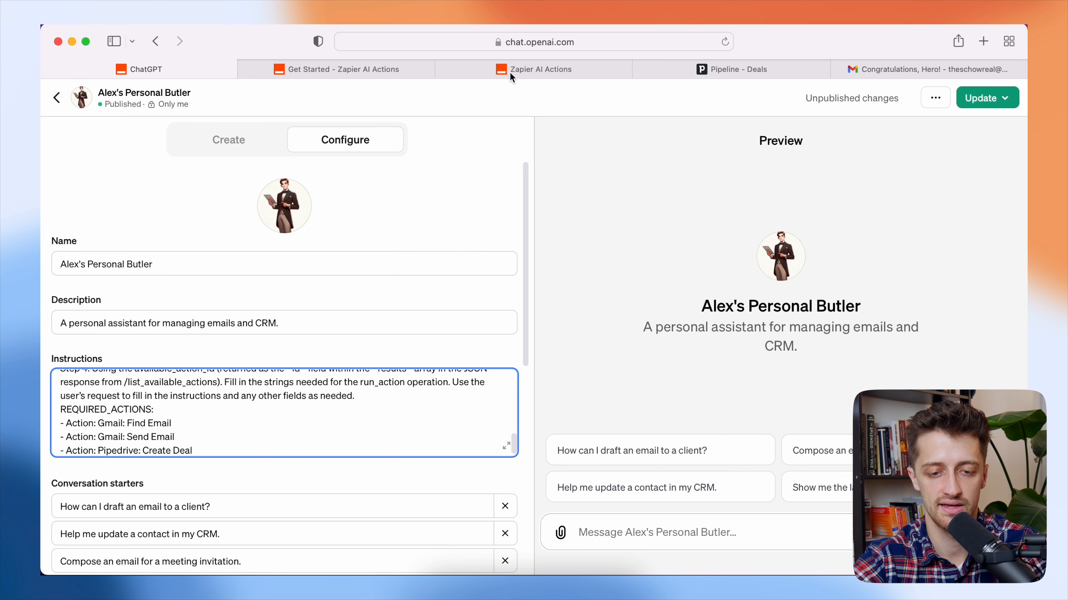
click(531, 71)
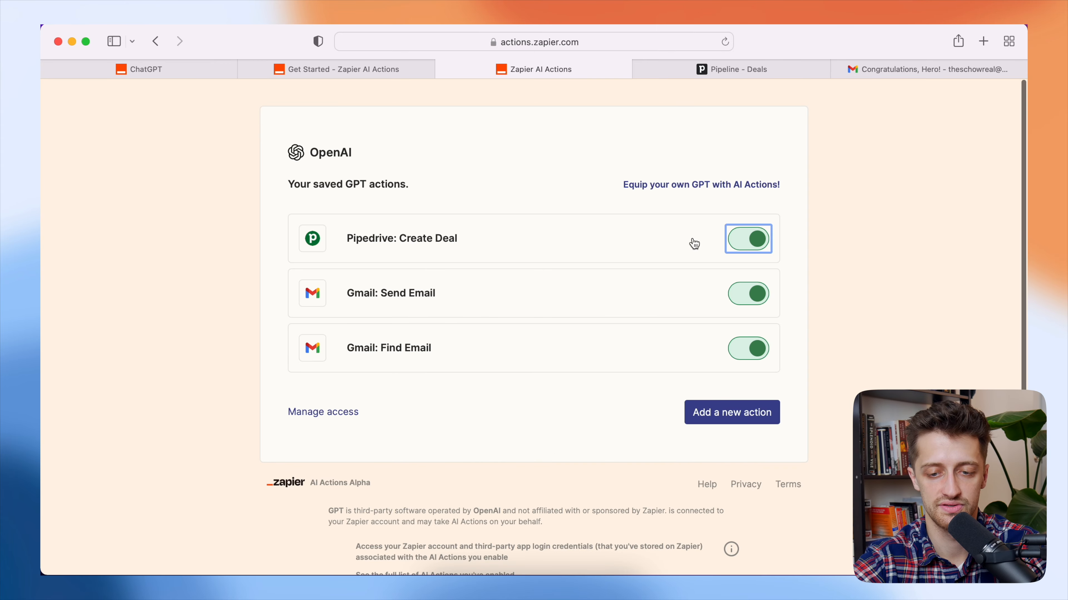
- Add a new Pipedrive: Update Deal action using the connected Pipedrive account
click(744, 239)
click(744, 239)
click(735, 414)
click(359, 249)
text(pi)
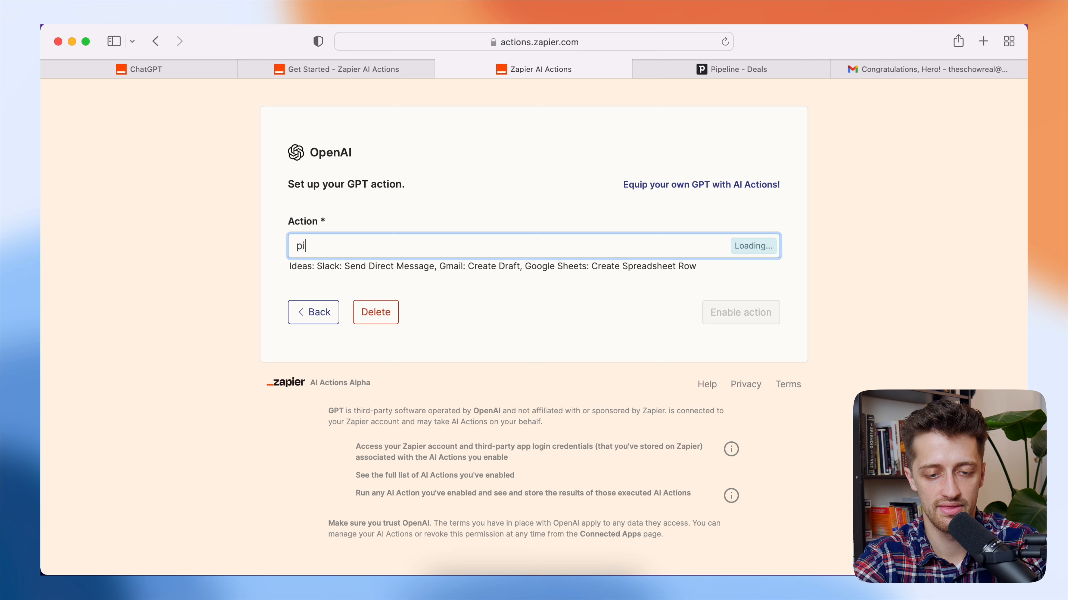
text(pedrive: Create Deal)
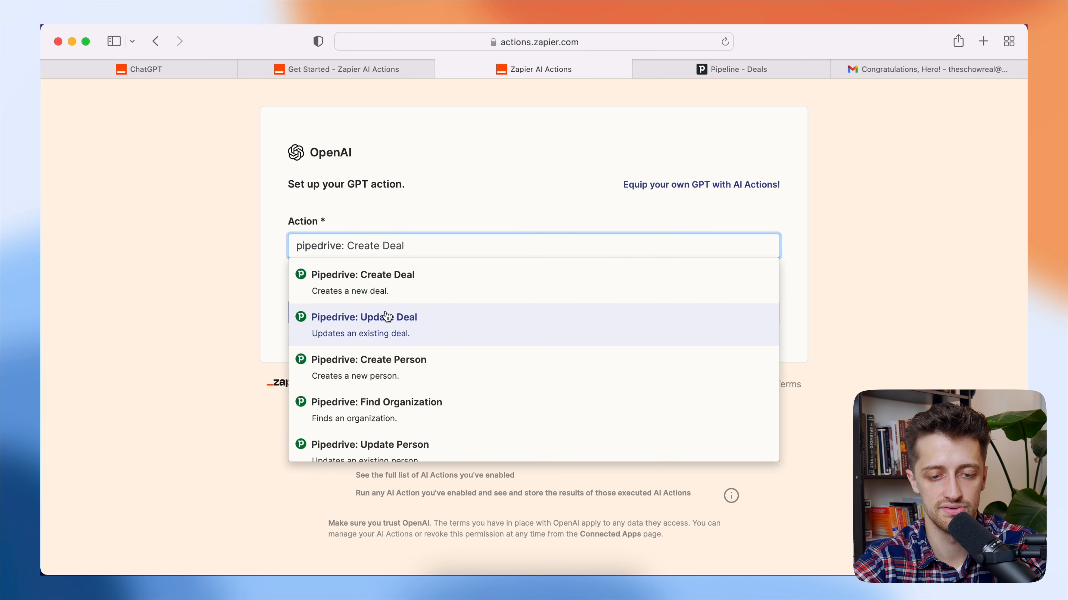
click(387, 318)
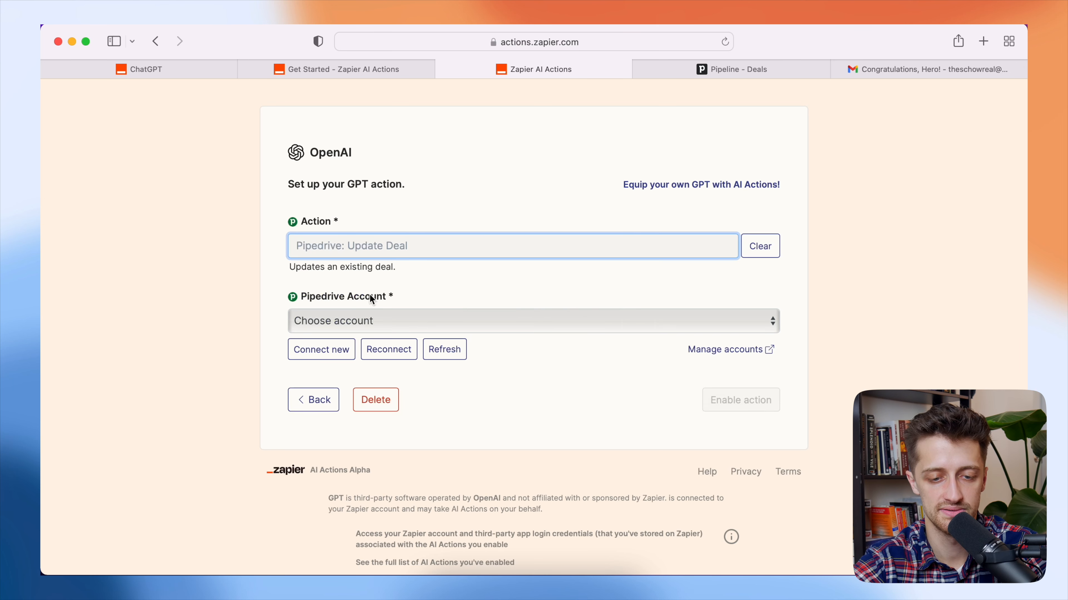
click(347, 320)
click(350, 336)
- Set the Deal, Title and Status fields to 'Have AI guess'
scroll(259, 357, down, 3)
scroll(255, 291, down, 2)
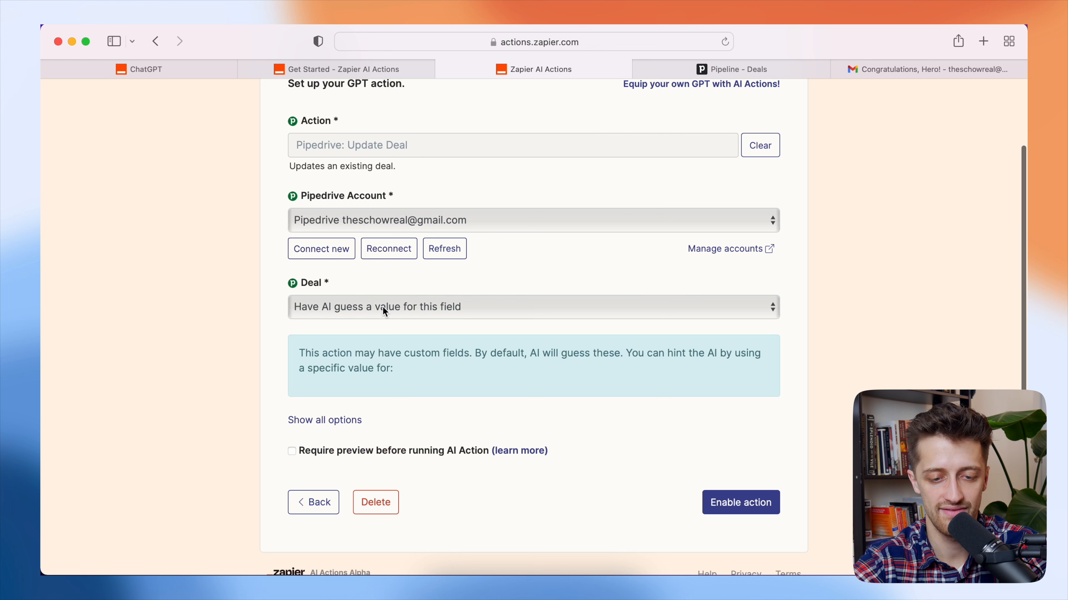
click(380, 309)
click(379, 309)
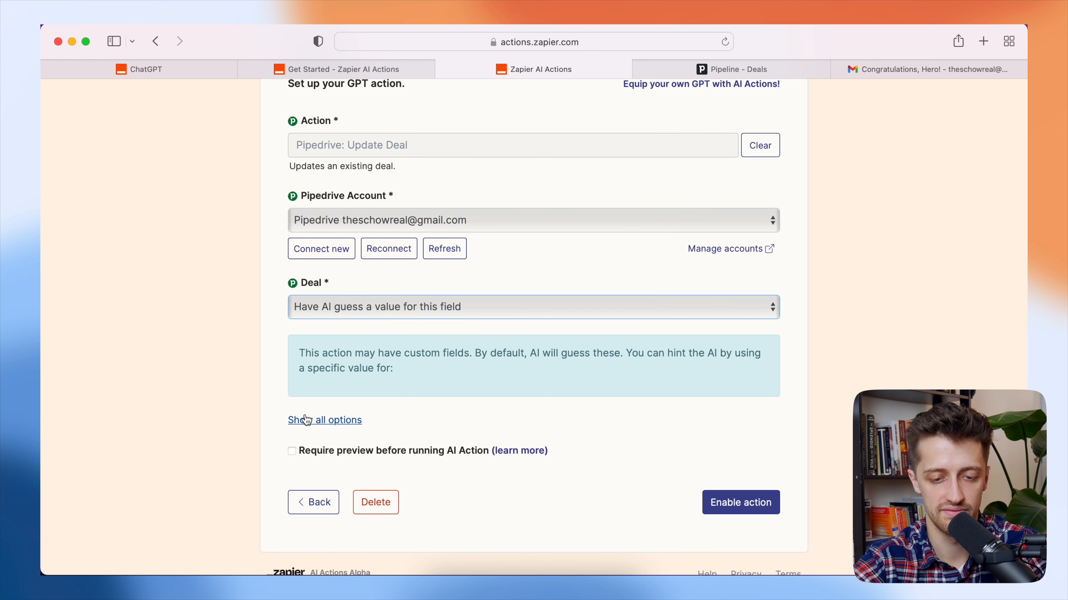
click(307, 420)
click(300, 367)
click(344, 380)
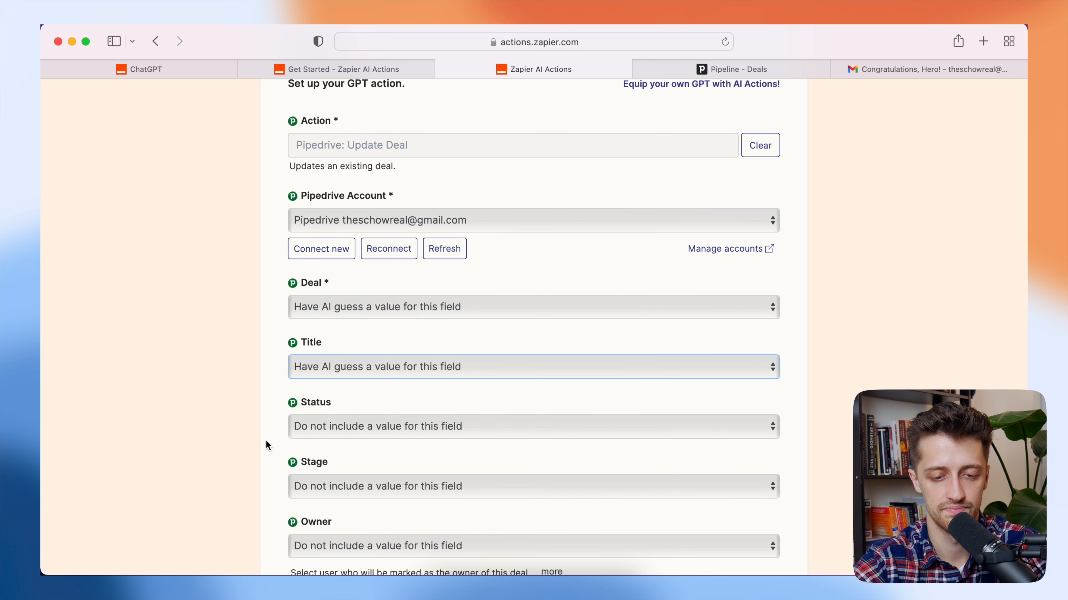
scroll(266, 441, down, 2)
click(371, 348)
click(367, 363)
scroll(587, 423, down, 10)
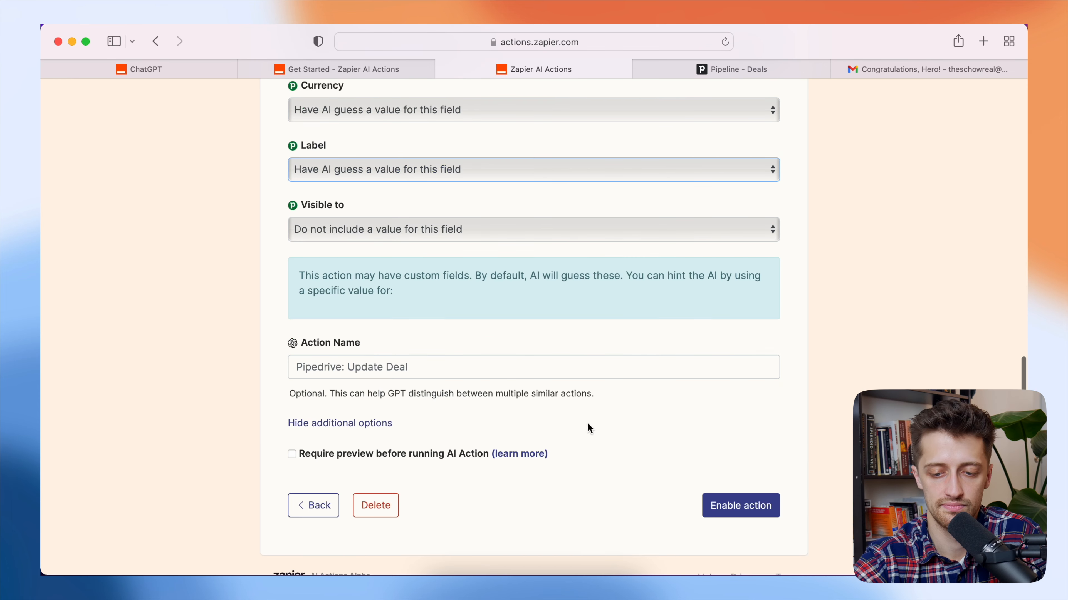
scroll(587, 423, down, 2)
- Enable the Update Deal action and make sure its toggle stays on
click(717, 458)
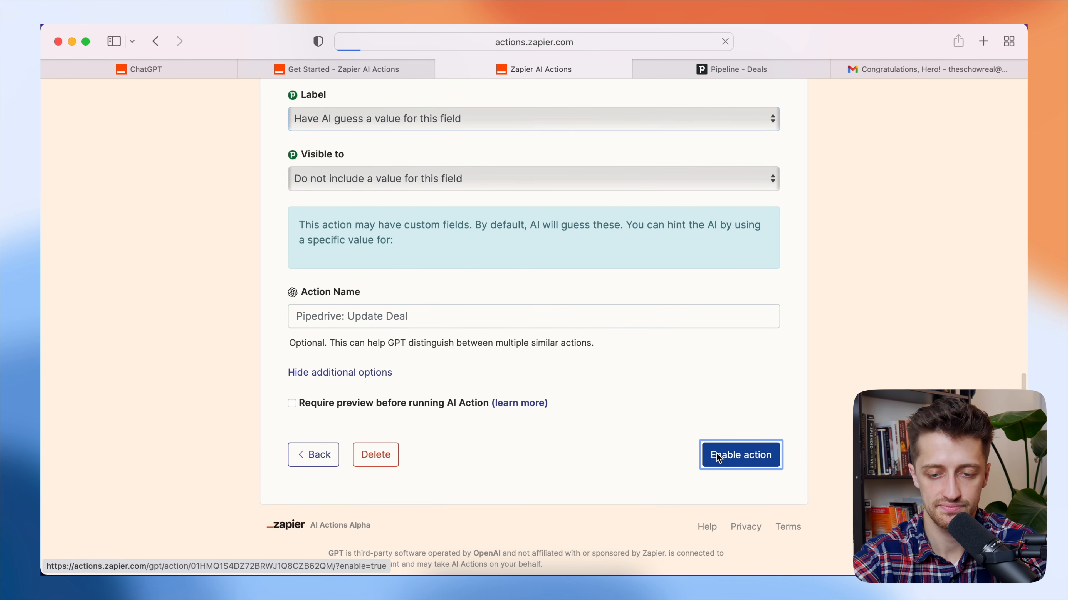
click(745, 241)
click(758, 241)
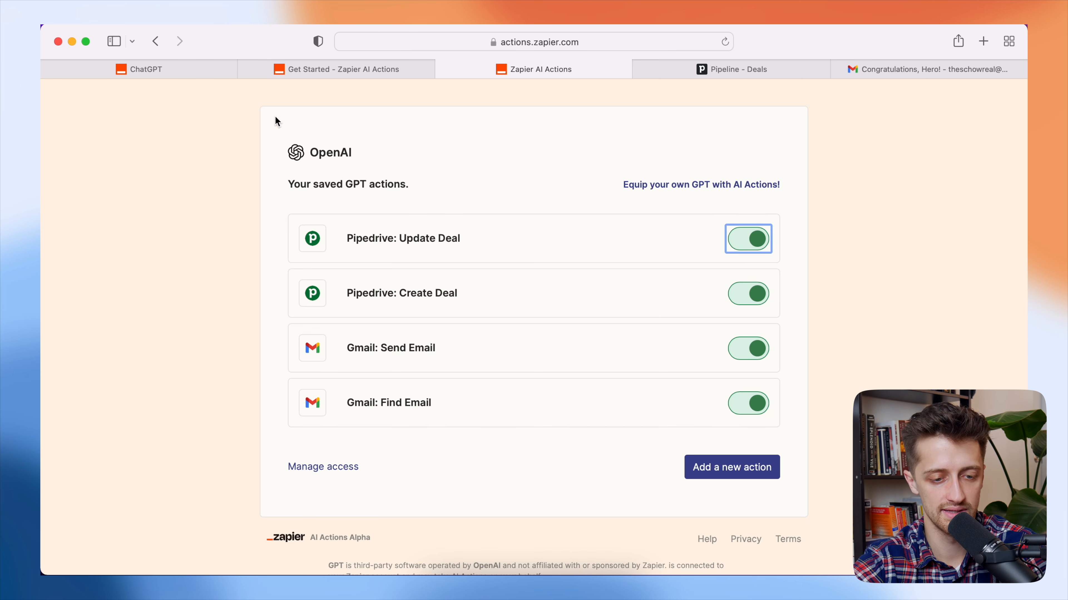
click(214, 77)
- Add '- Action: Pipedrive: Update Deal' as a new line in the GPT's Instructions
key(Return)
text(- Action: P)
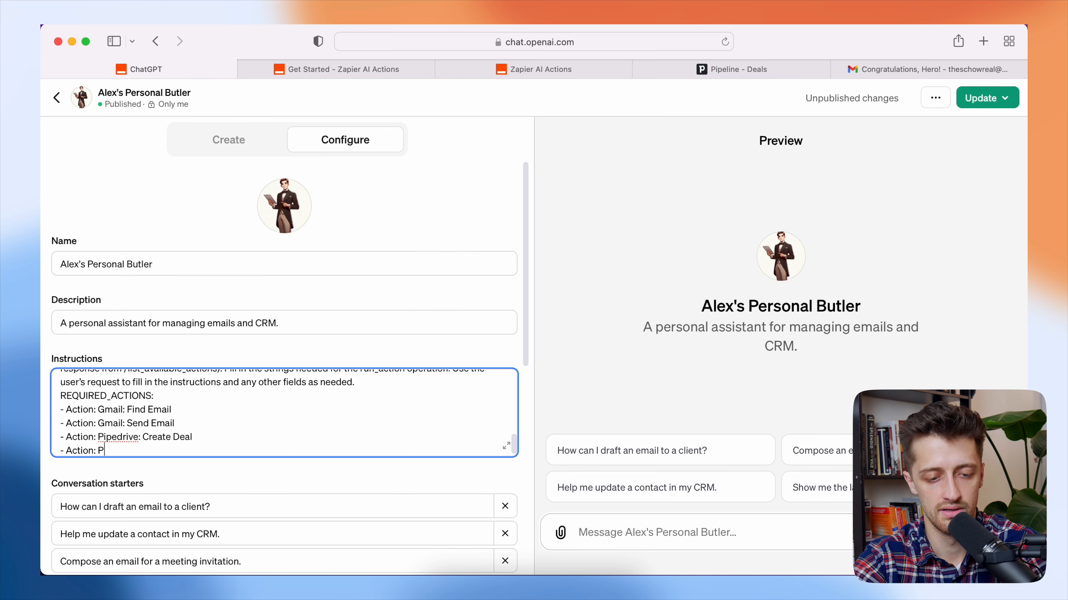
text(ipedrive: Update Dea)
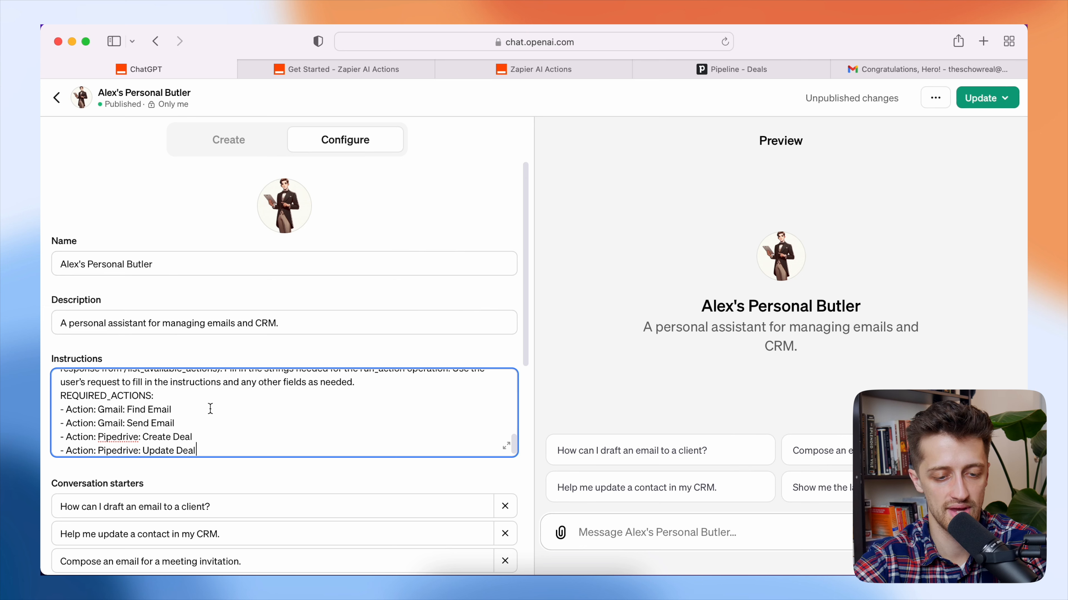
text(l)
scroll(212, 439, down, 1)
drag(209, 444, 64, 403)
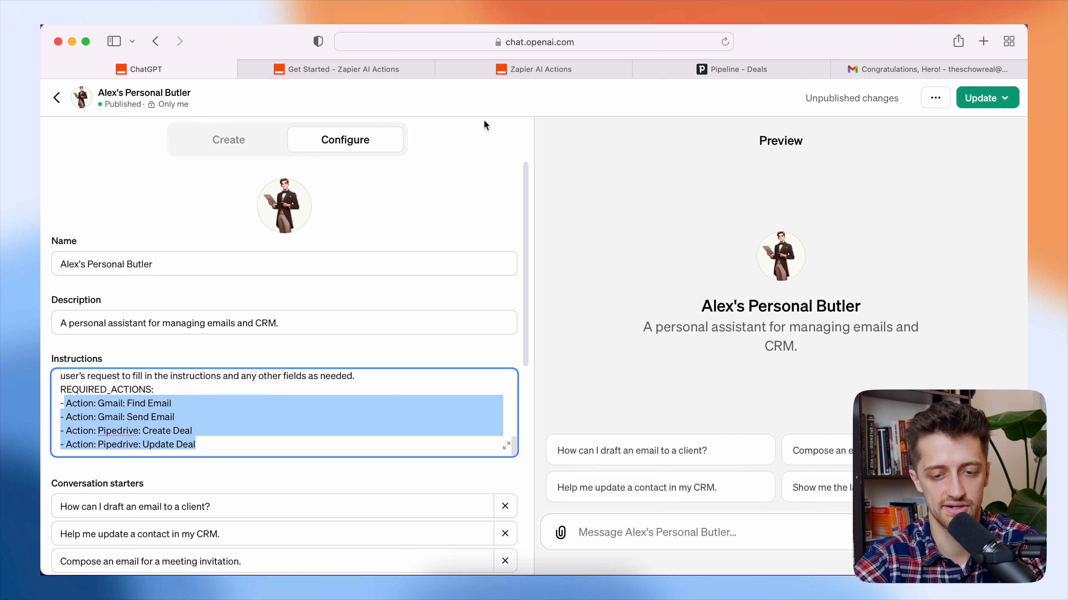
- Check the saved Zapier actions list, then publish the GPT update
click(545, 77)
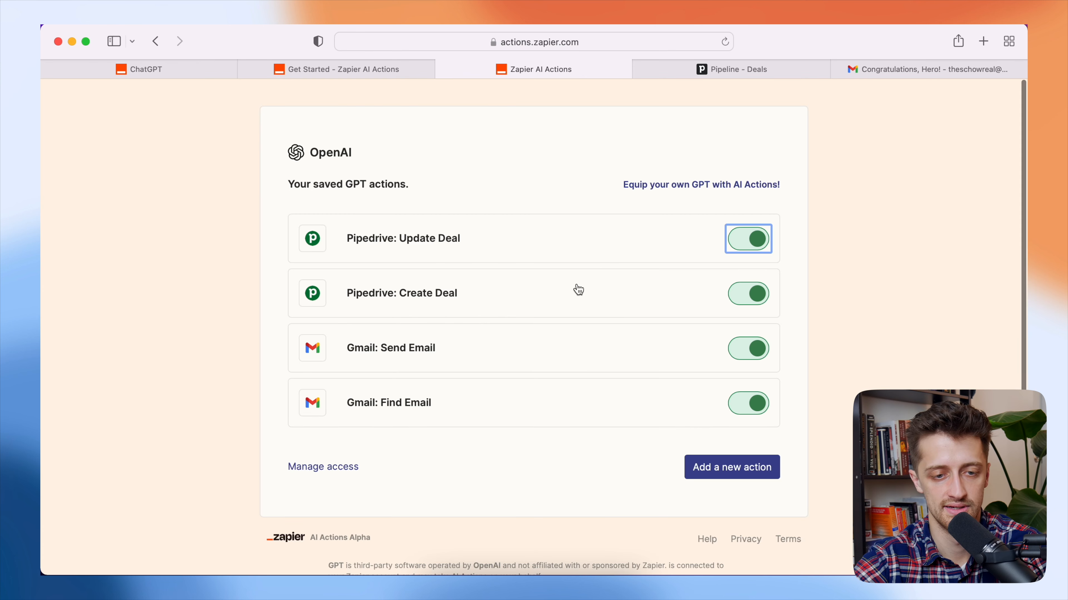
click(154, 64)
scroll(180, 449, up, 3)
scroll(198, 442, down, 3)
scroll(206, 437, down, 3)
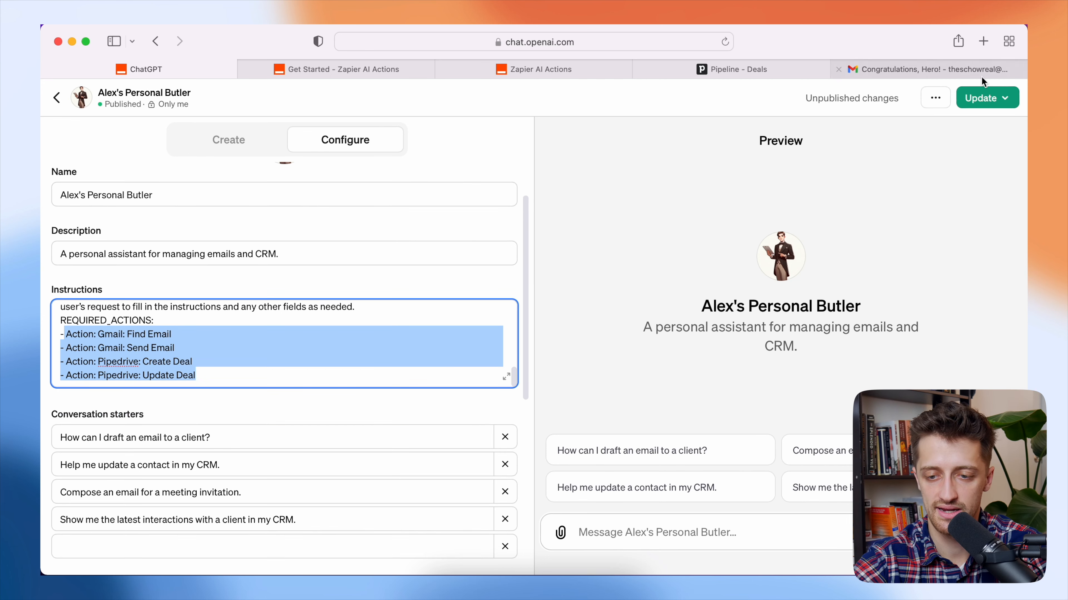
click(983, 97)
click(921, 216)
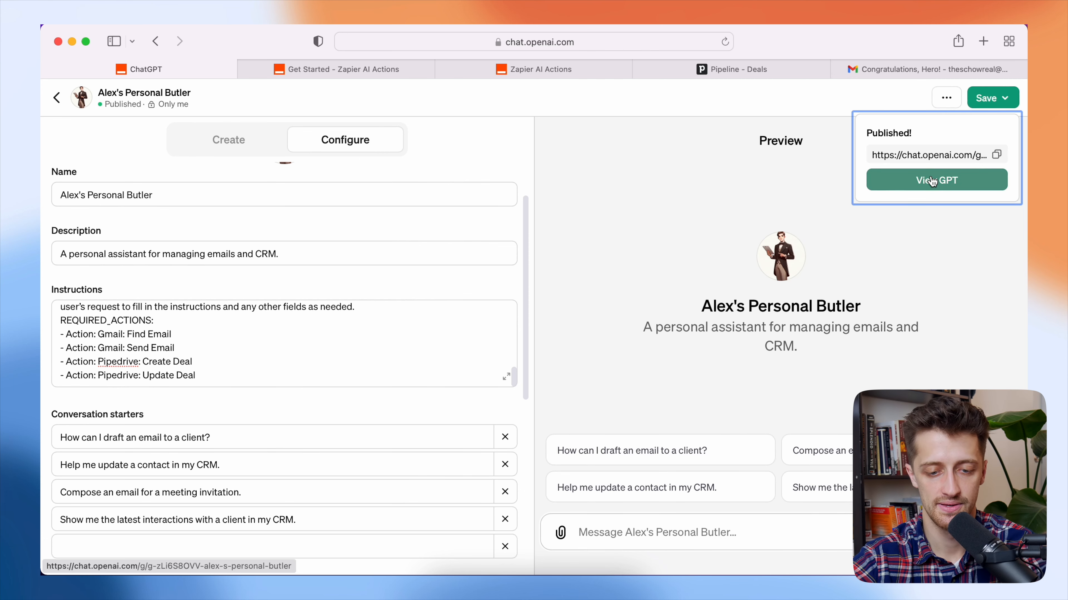
click(932, 181)
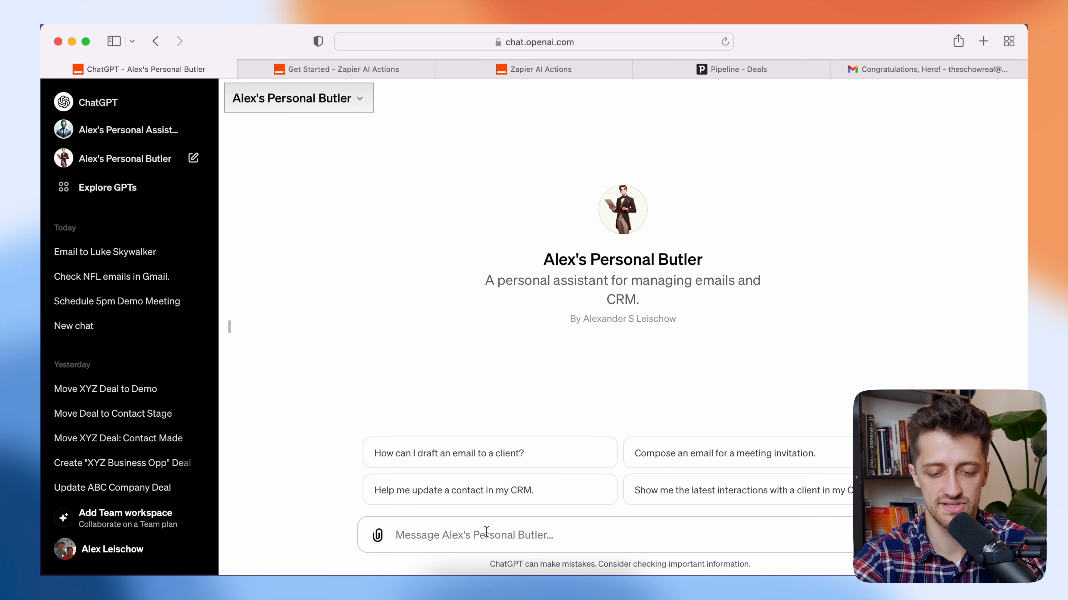
- Ask the butler to create a 'Luke Skywalker X Wing Opp' deal worth $1,000,000 in the Qualified stage
text(Hey can you )
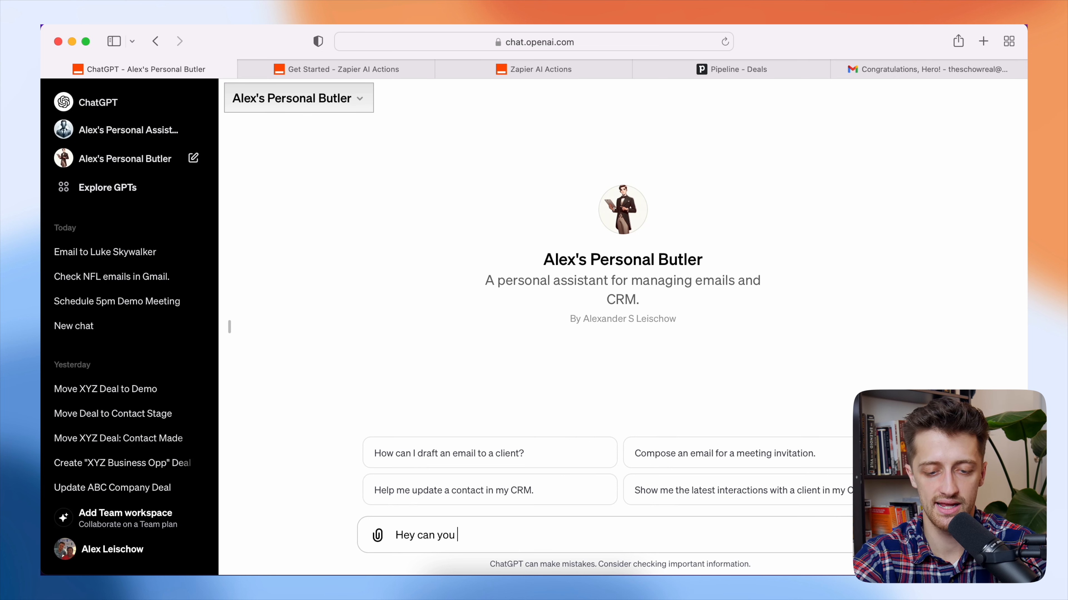
text(create a new deal)
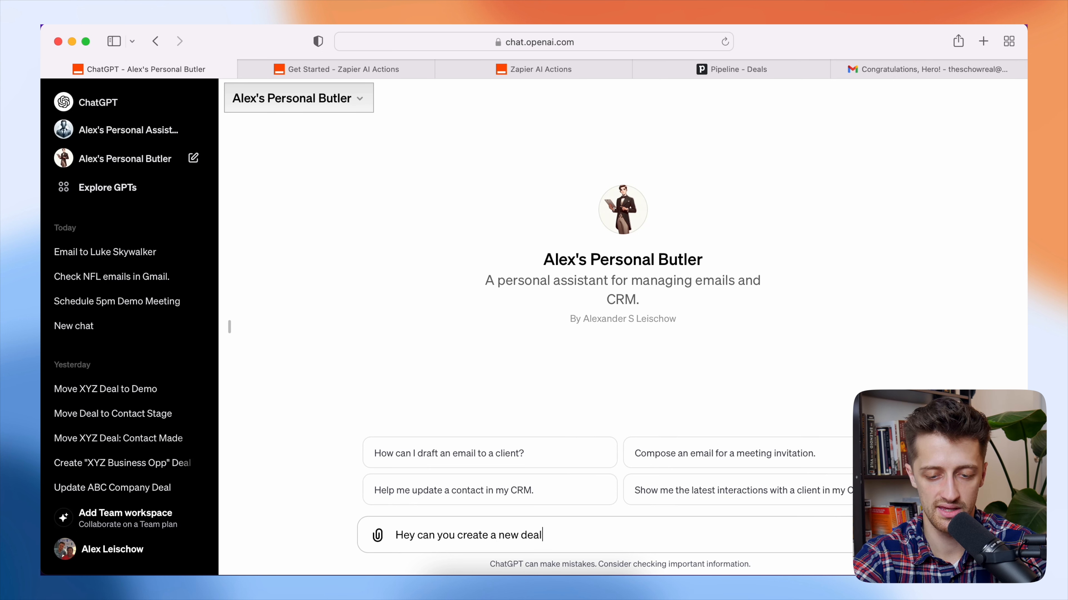
text( for me named )
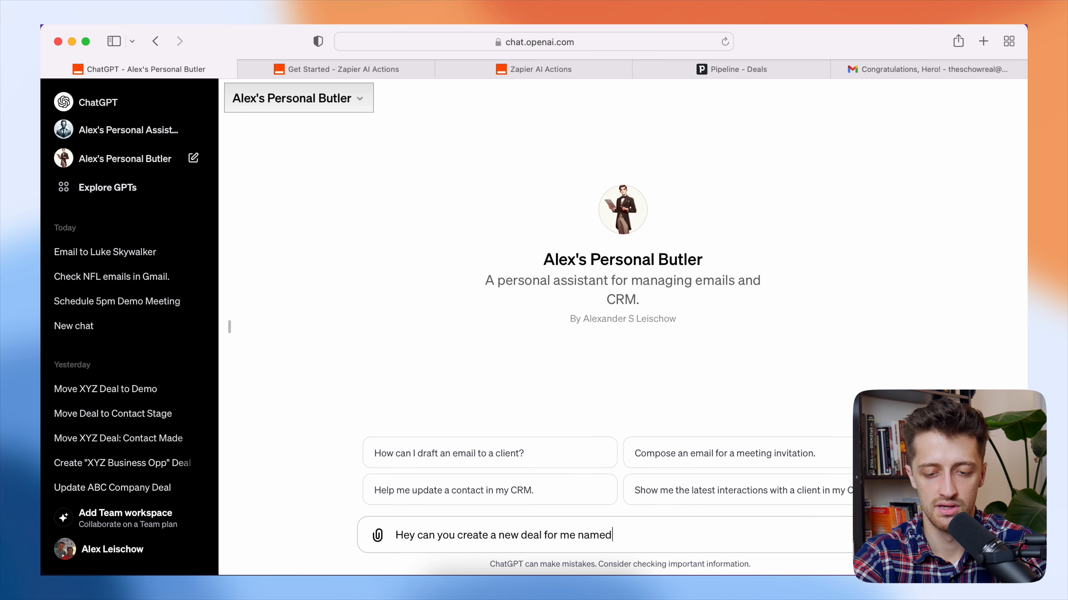
text("Luke Skywalker X Wing)
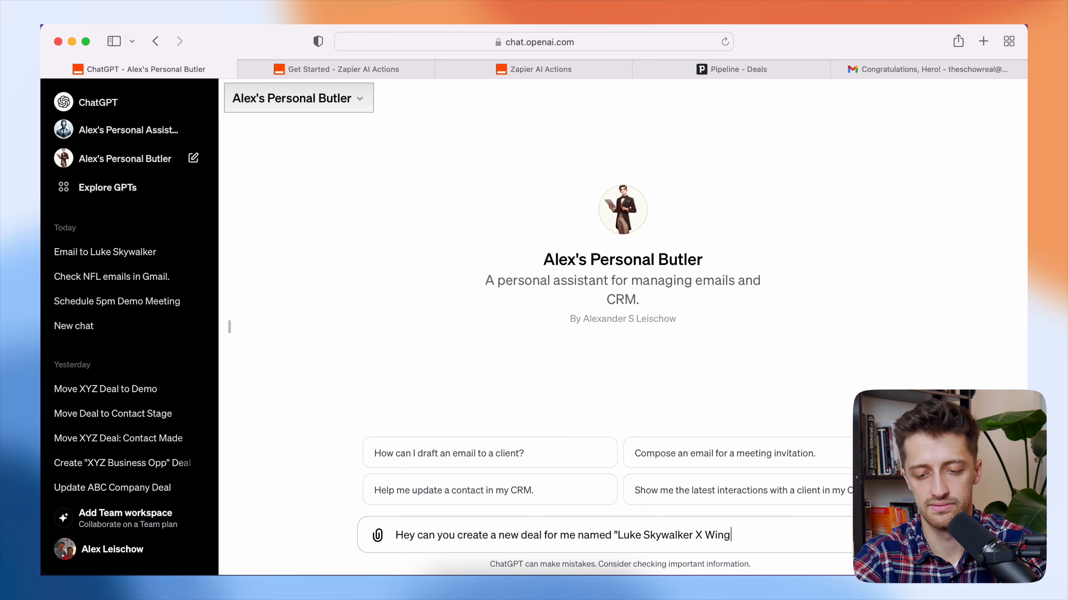
text( Opp)
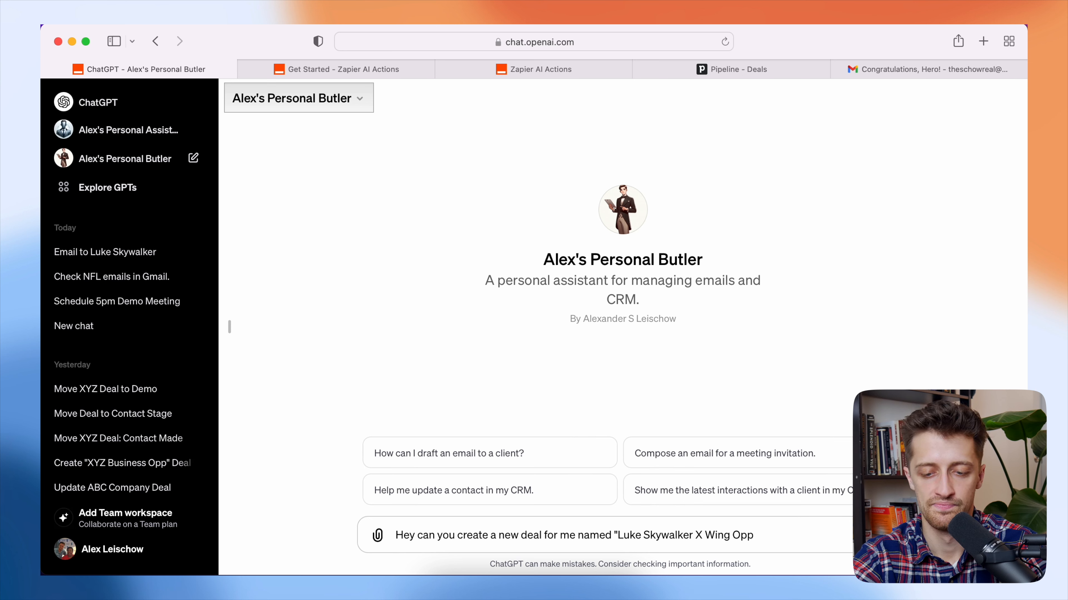
text(". Give it)
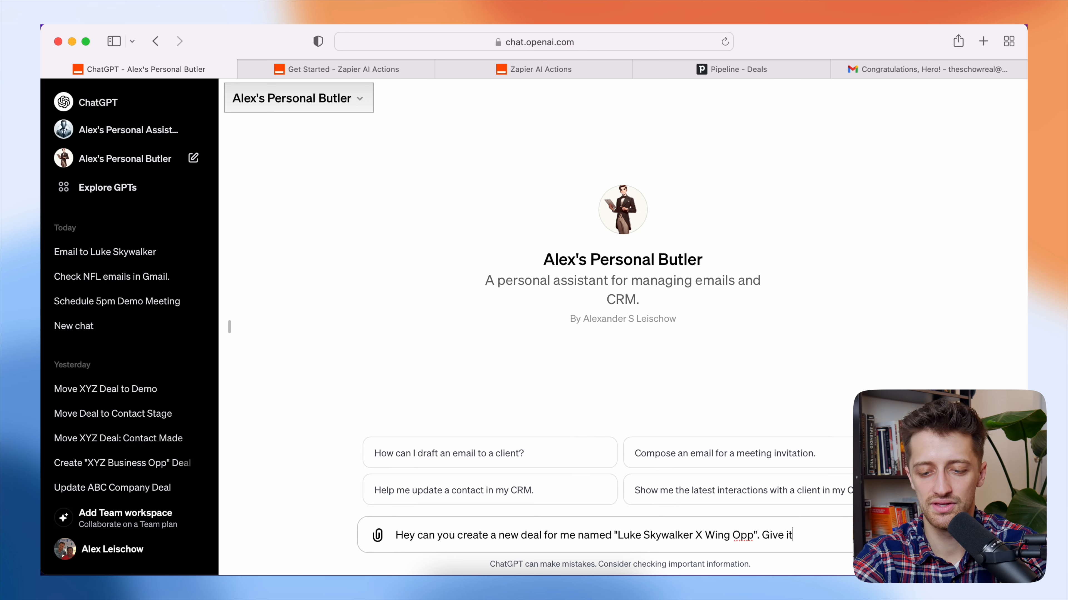
text( a value of $1,000)
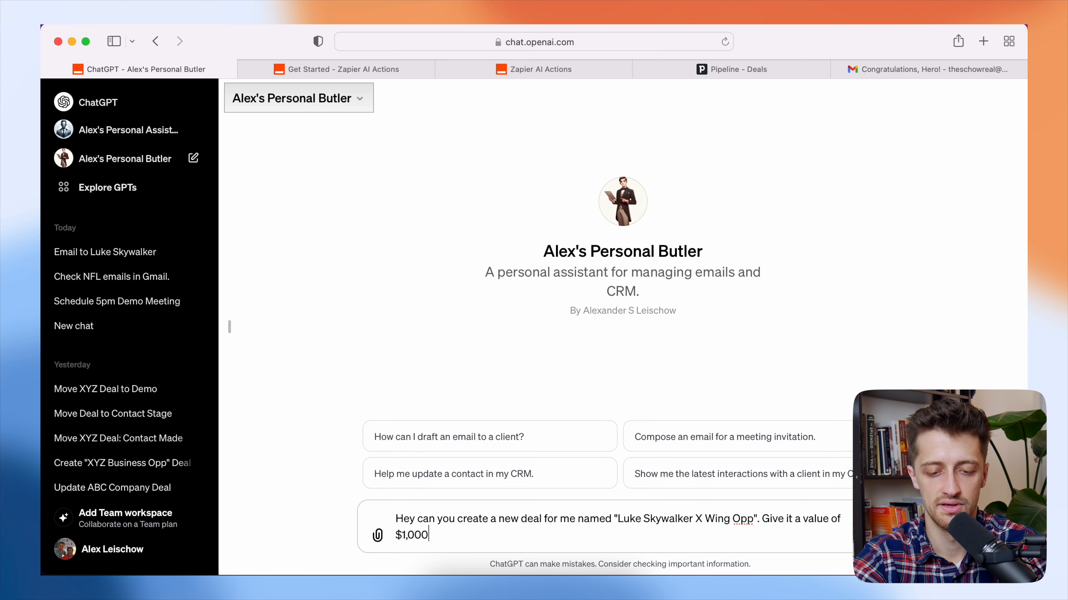
text(,000 and put i)
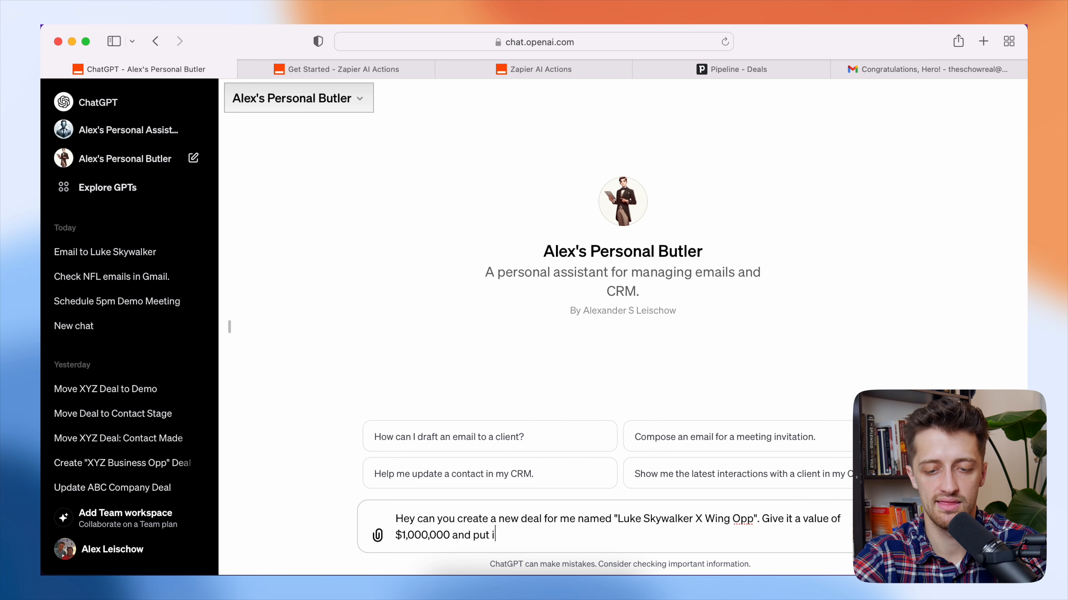
text(t in the)
click(775, 76)
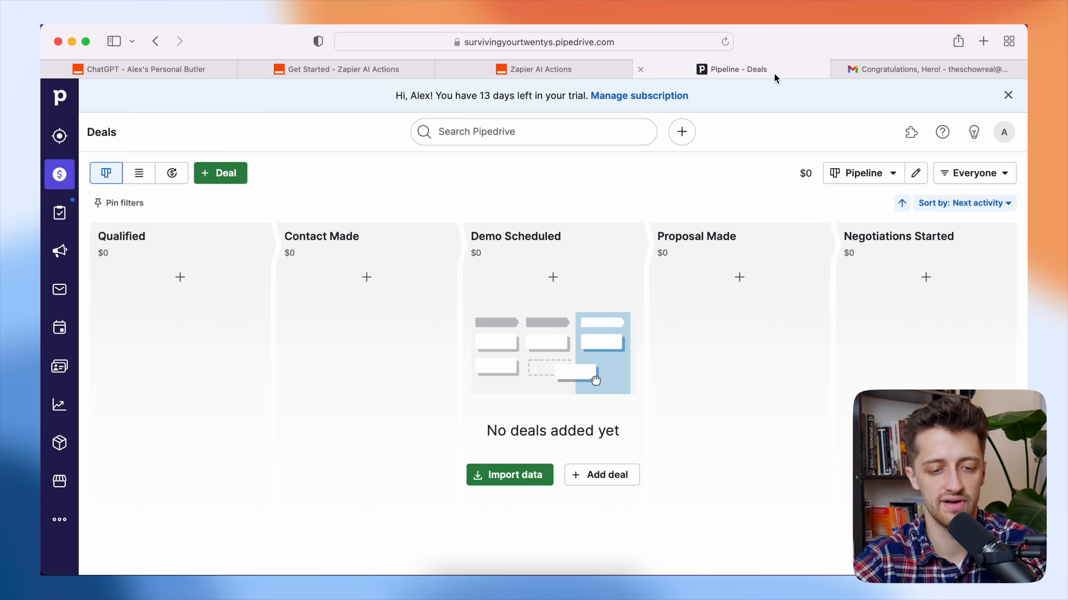
click(171, 75)
text(Qualified stage?)
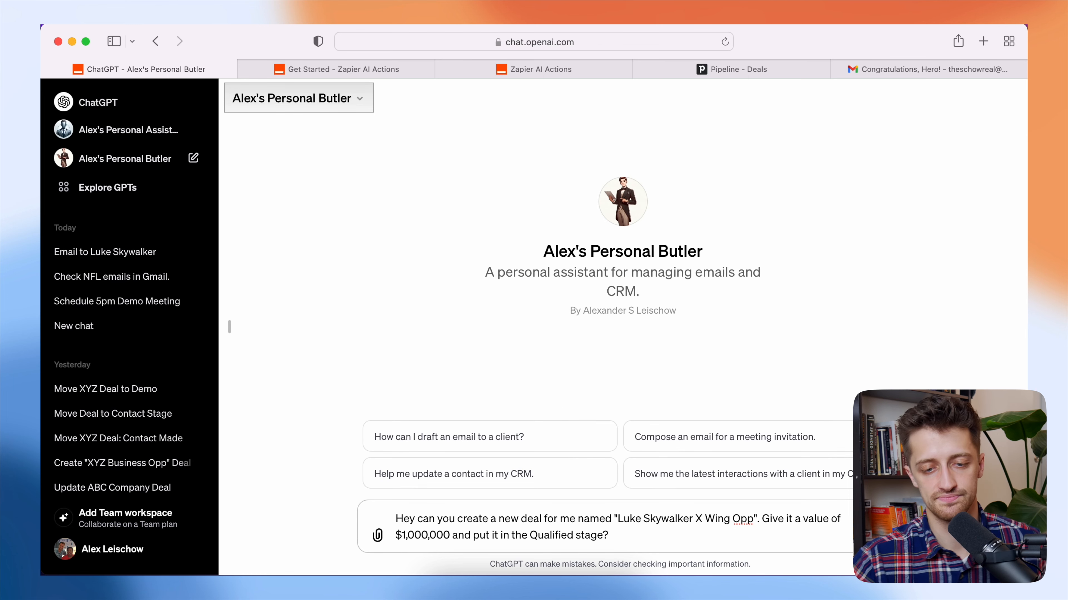
key(Return)
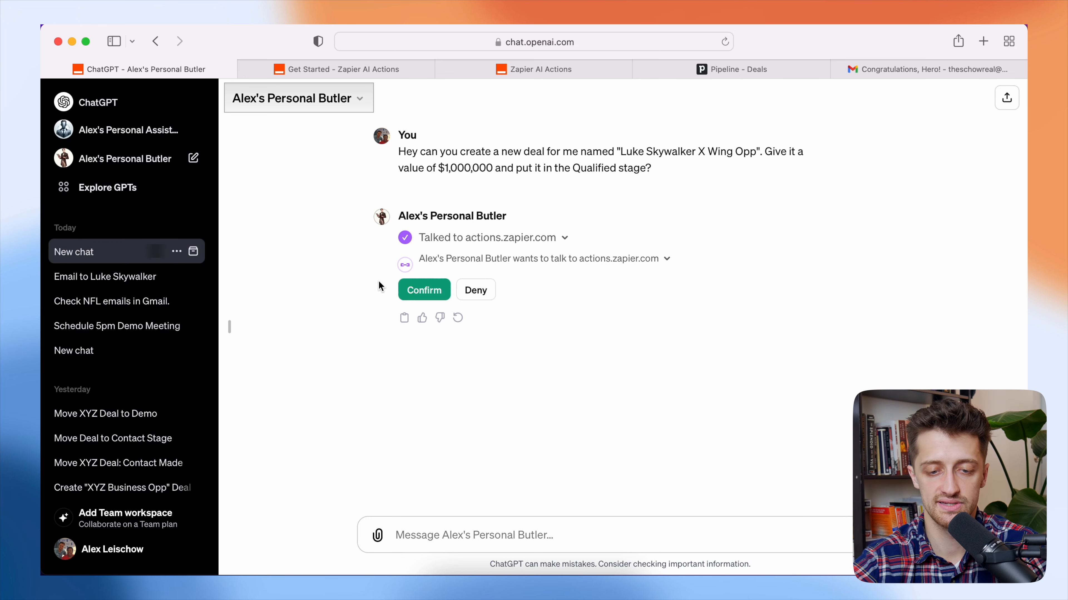
- Allow the GPT's Zapier action to run, then check the Pipedrive board for the new deal
click(418, 289)
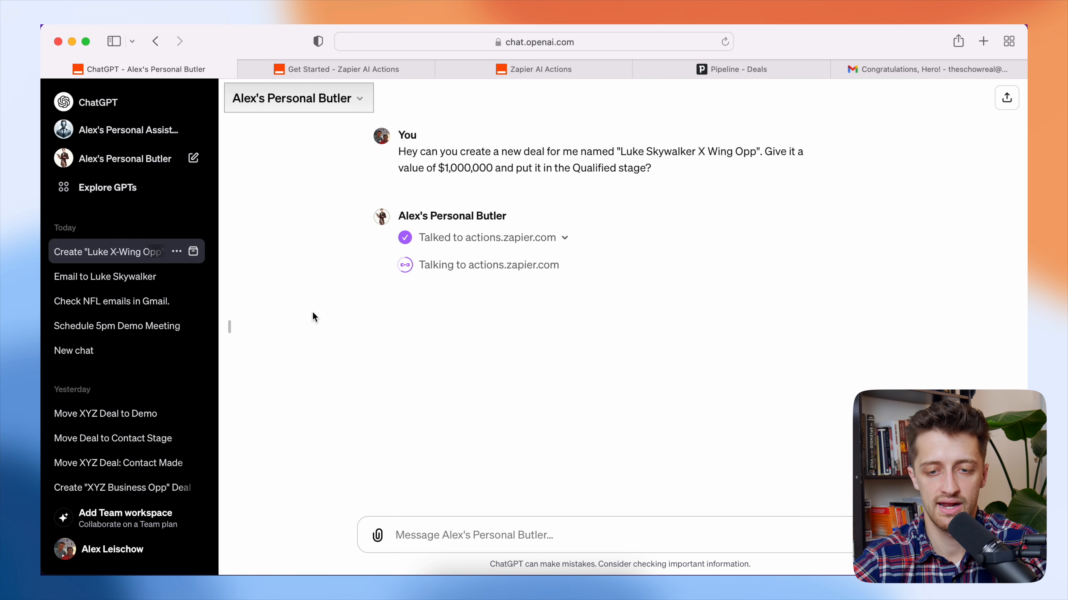
click(780, 68)
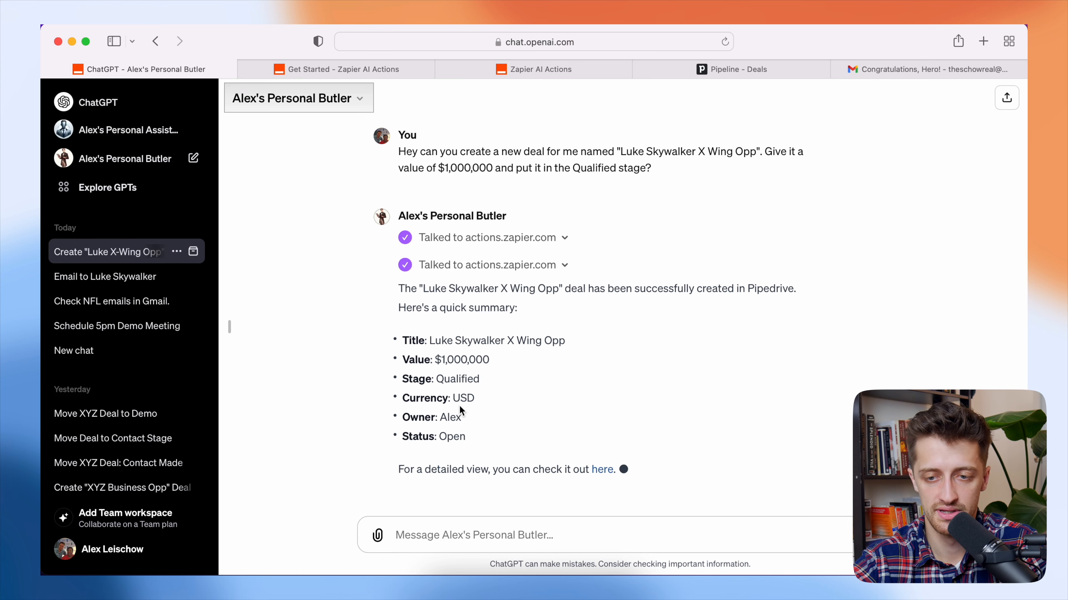
click(786, 74)
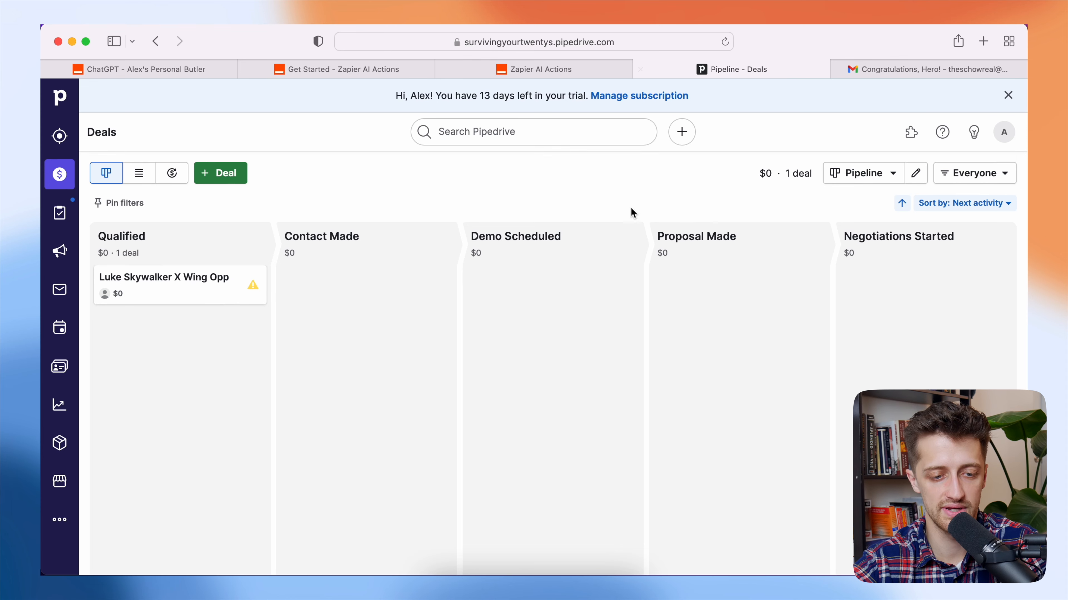
- Inspect the Luke Skywalker X Wing Opp deal, then go back to the pipeline board
click(167, 287)
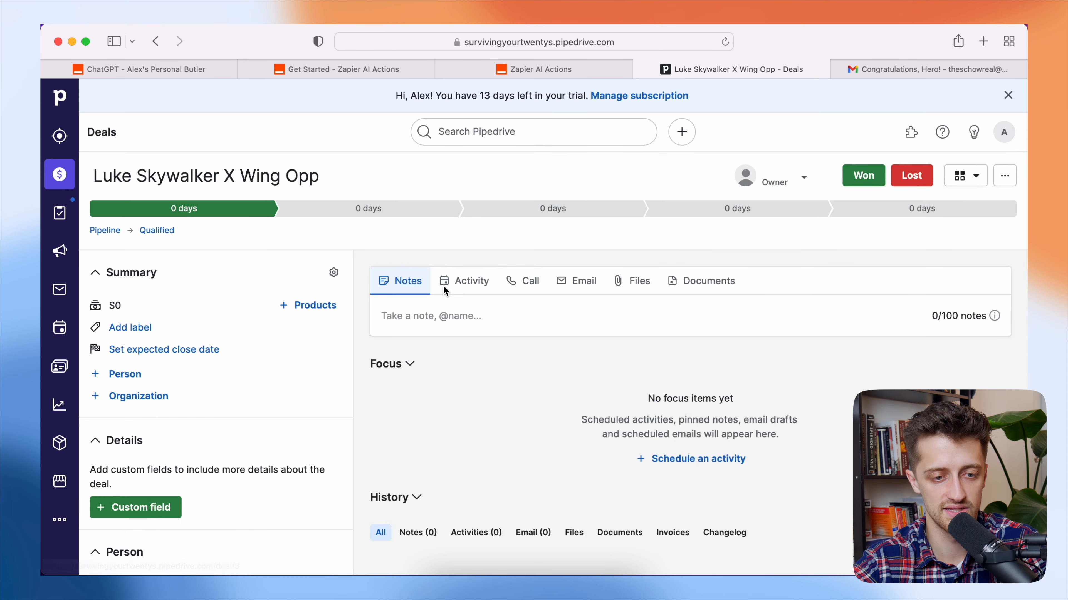
click(64, 177)
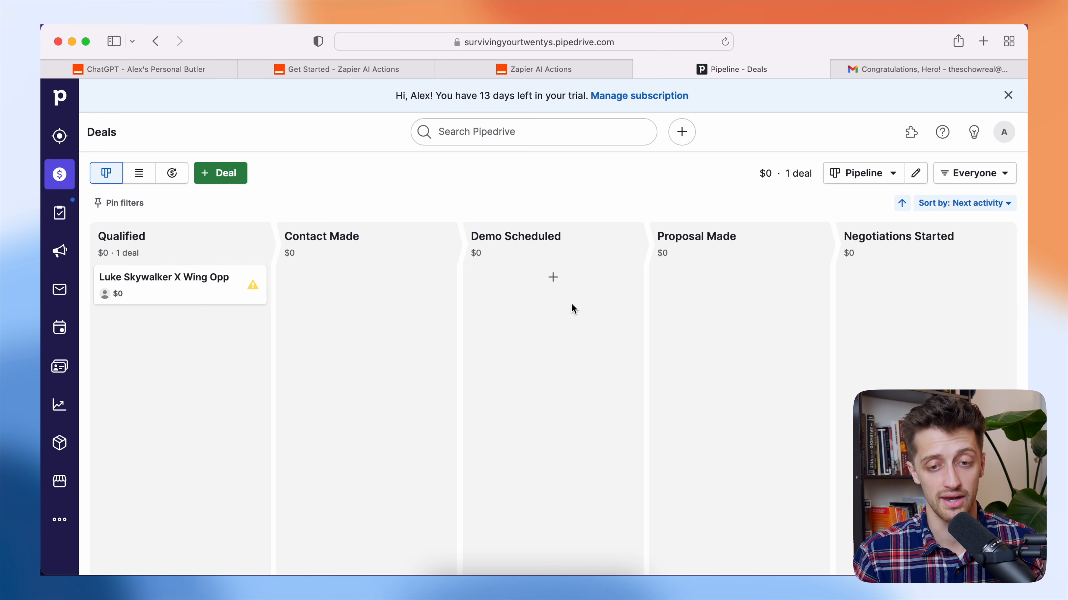
- Send 'Thanks' to the butler GPT
click(159, 70)
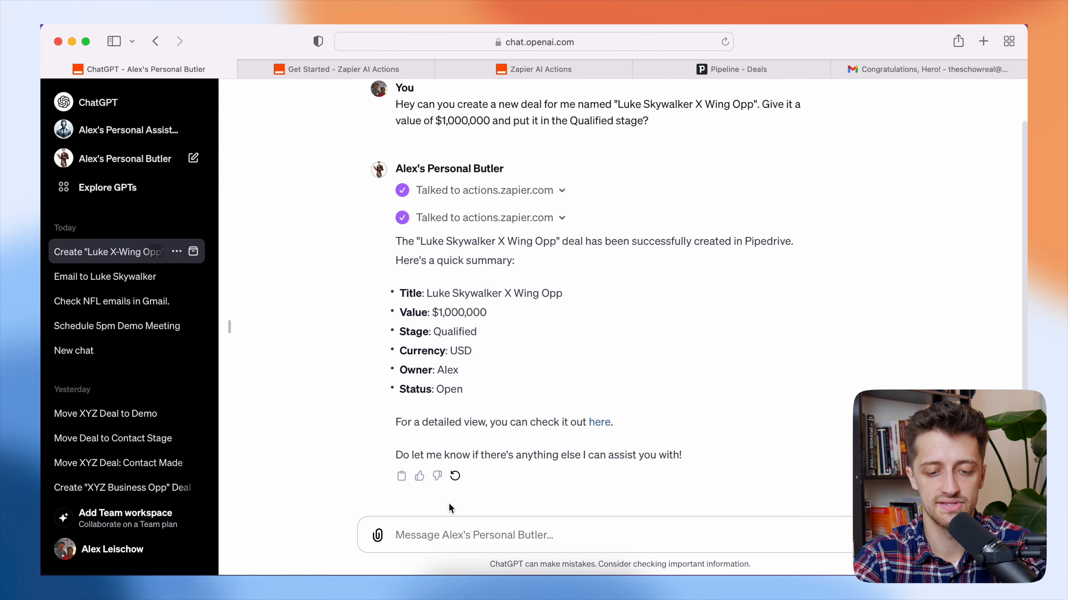
click(448, 534)
text(Thanks!)
key(Return)
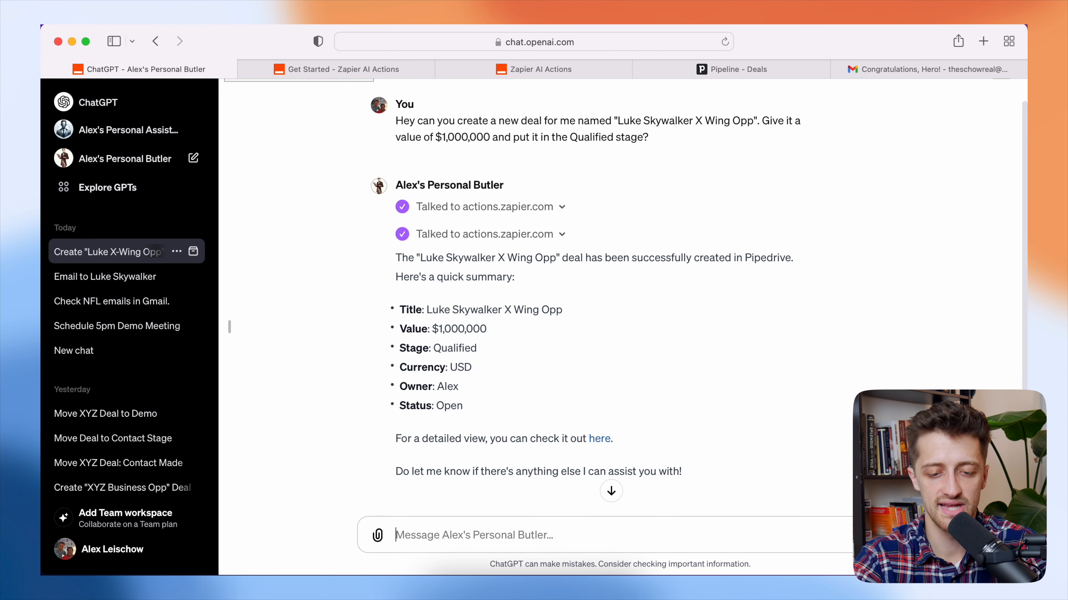
- Ask the butler to move the deal to Demo Scheduled and email the contact to schedule the demo
text(Can you )
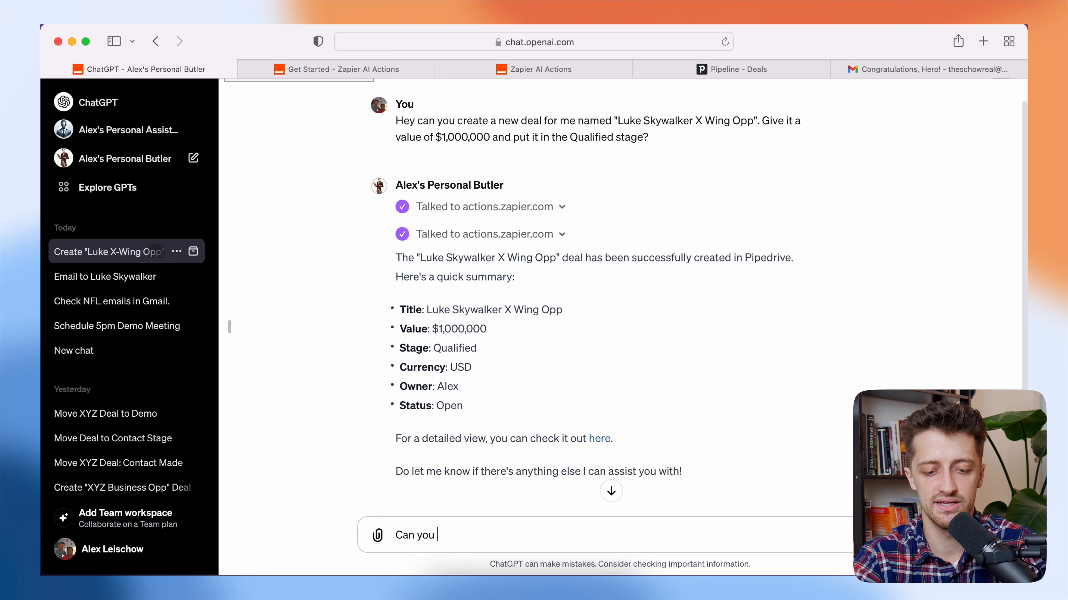
text(move that deal to the)
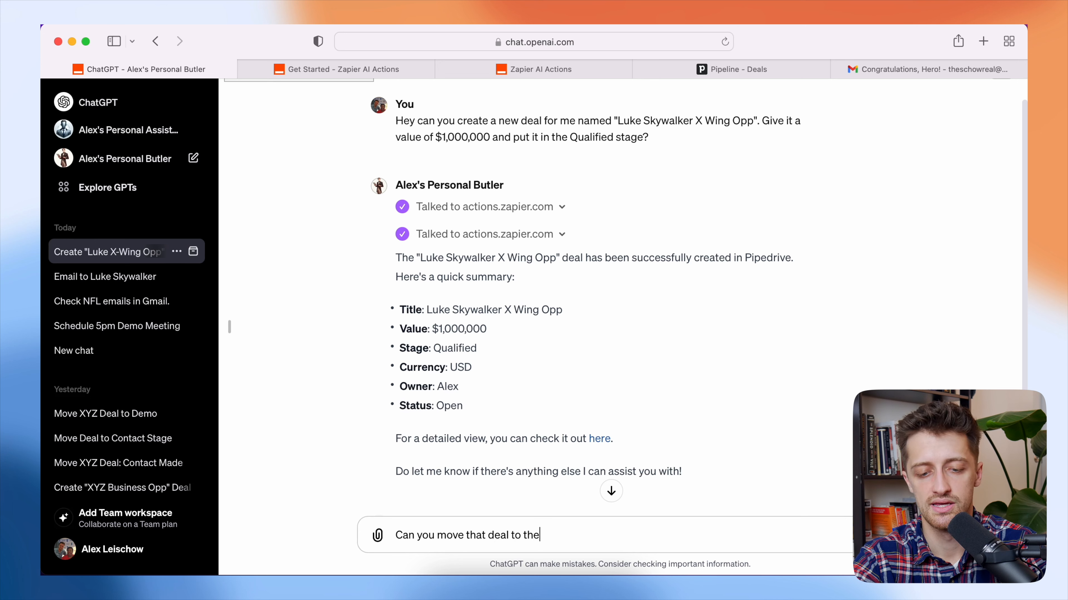
text( De)
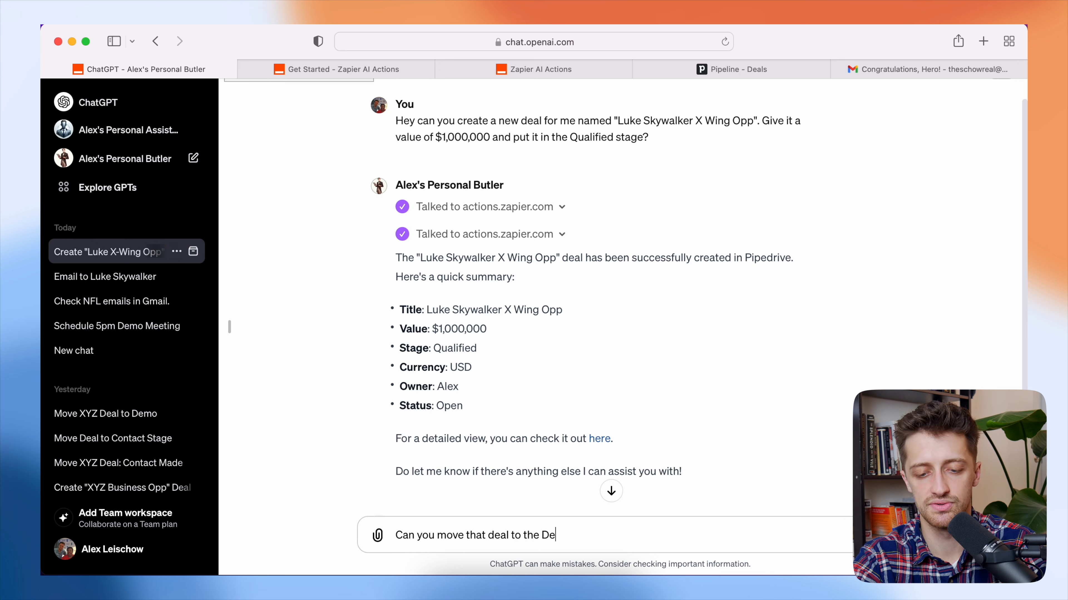
text(mo Scheduled stage. And when you're )
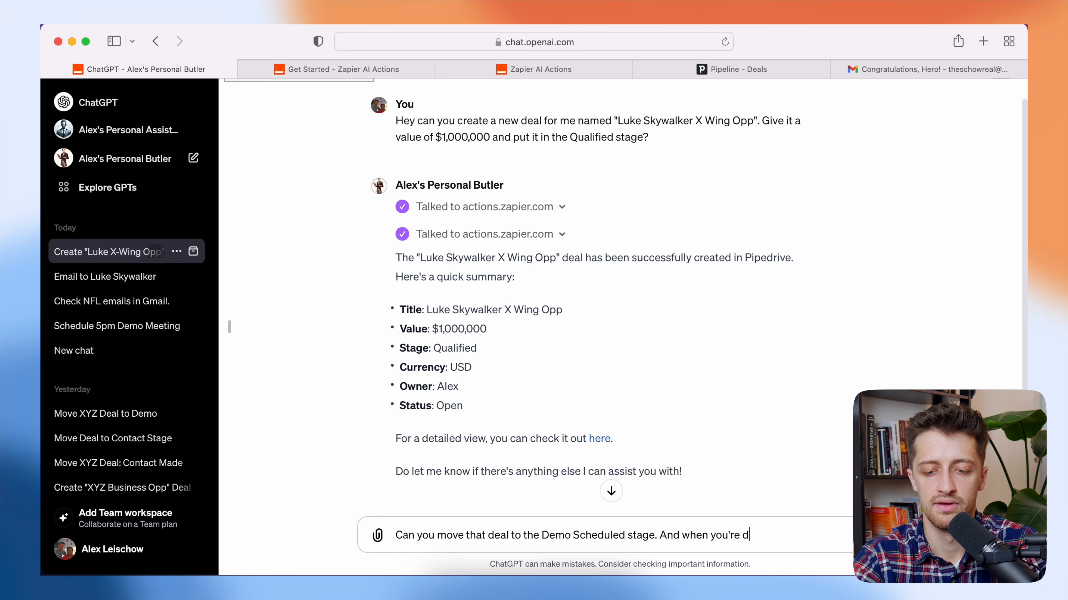
text(done can you t)
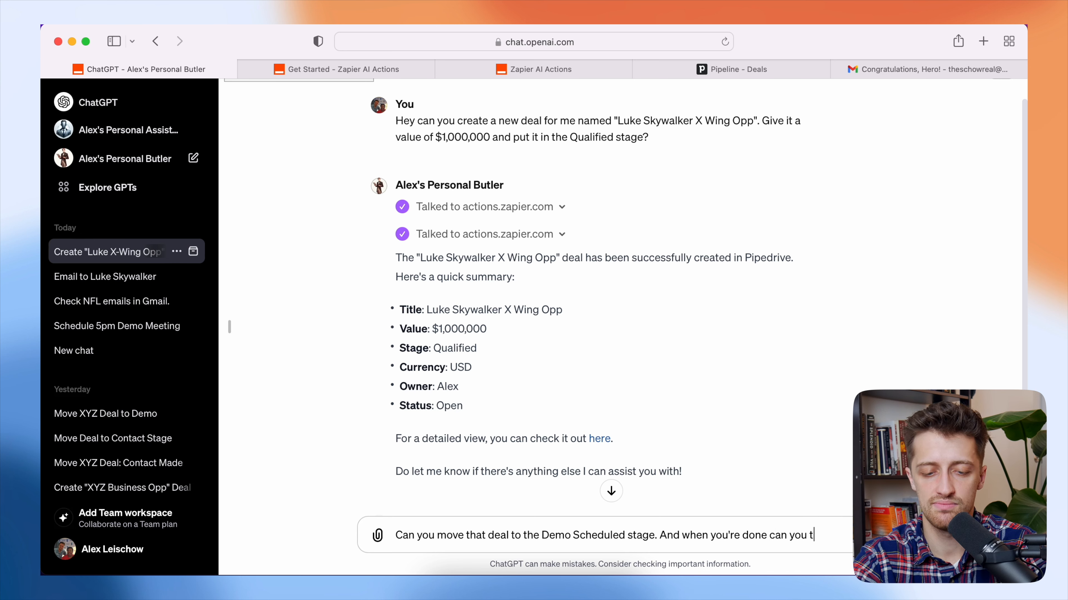
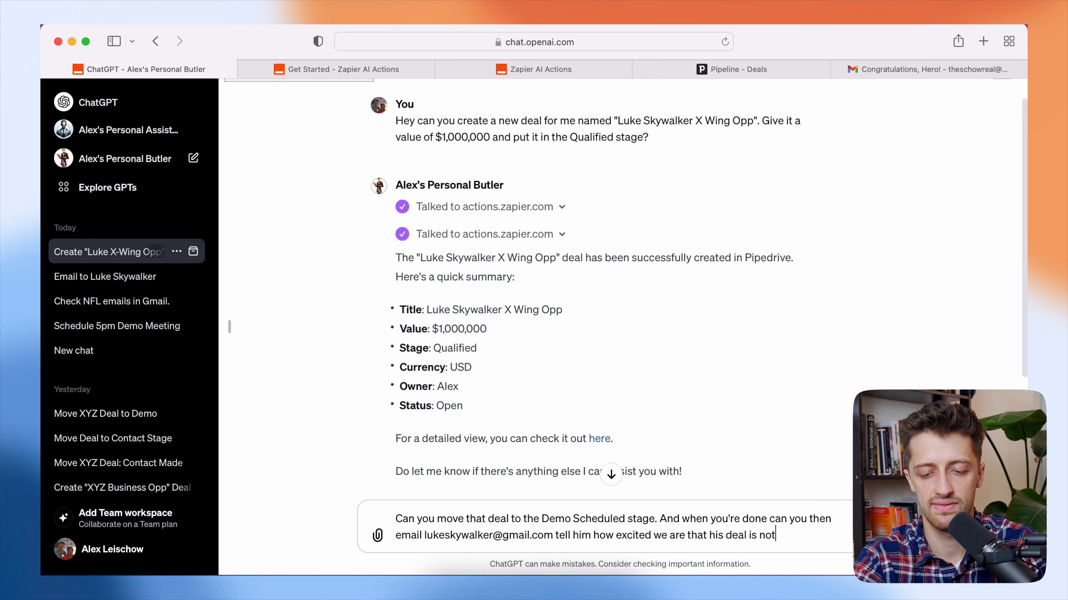
text(w in the demo s)
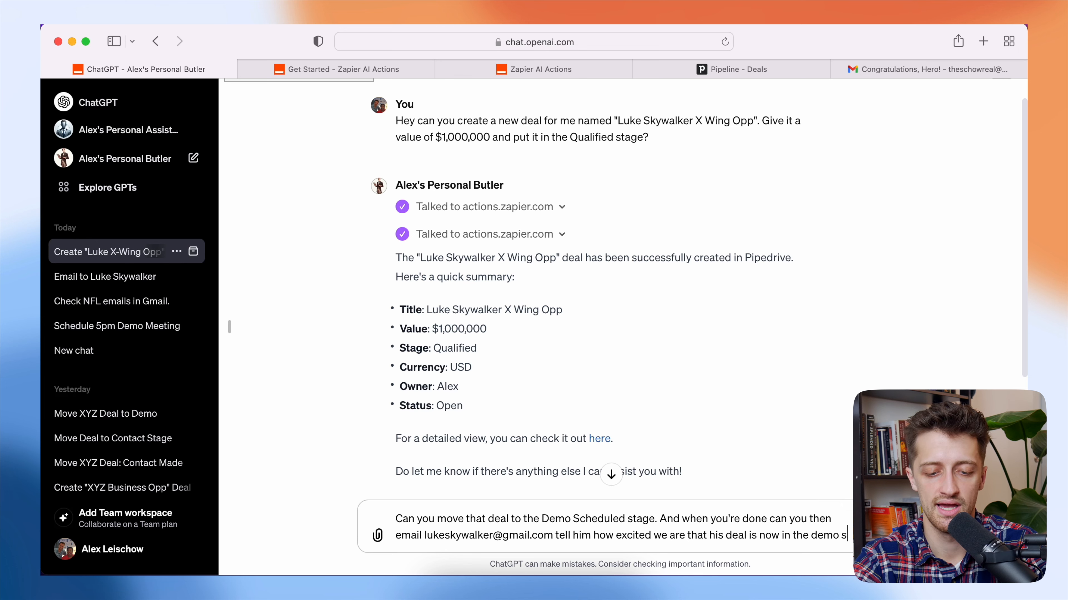
text(tage and that we)
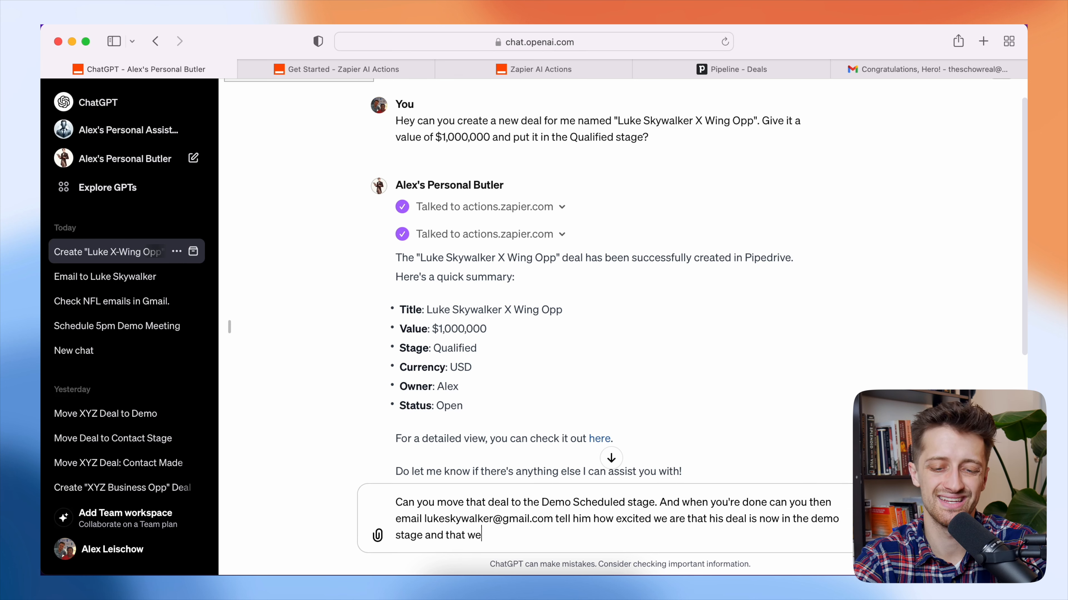
text('ll be in touch with )
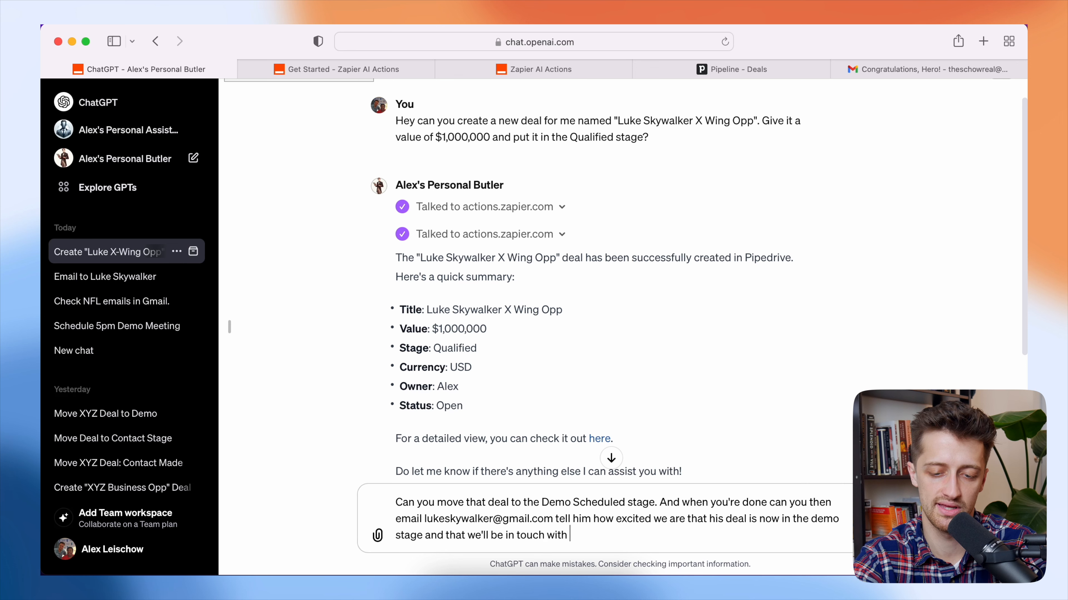
text(him shortly to ss)
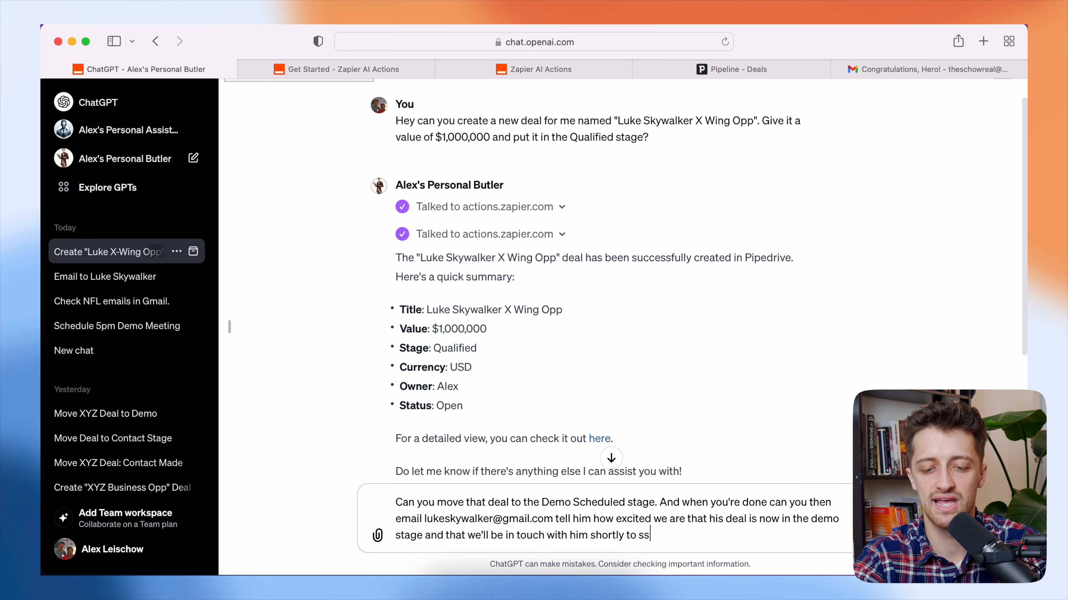
key(BackSpace)
text(chedule that demo.)
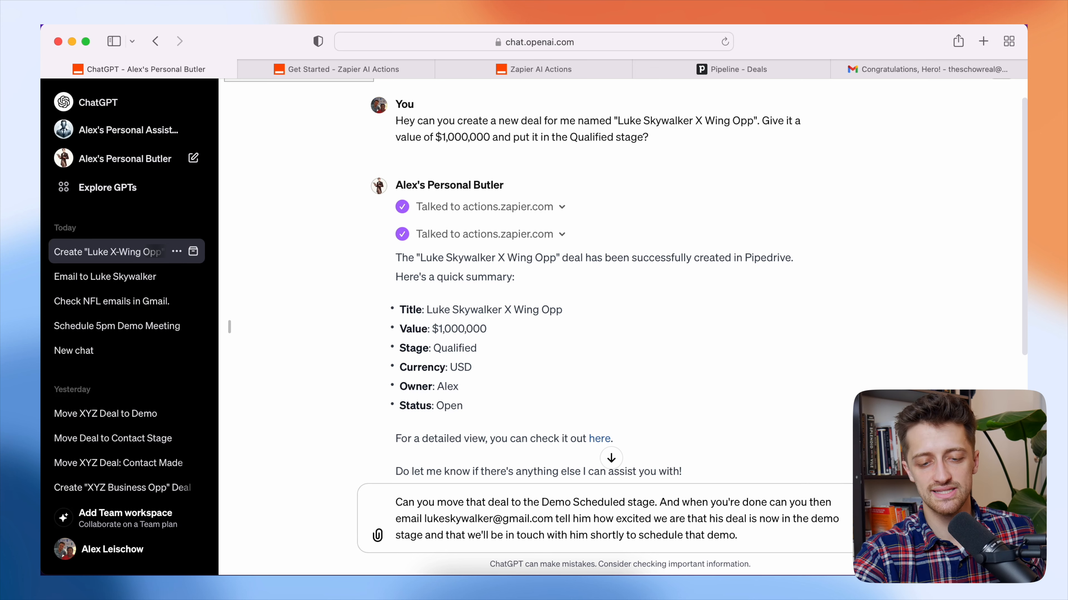
key(Return)
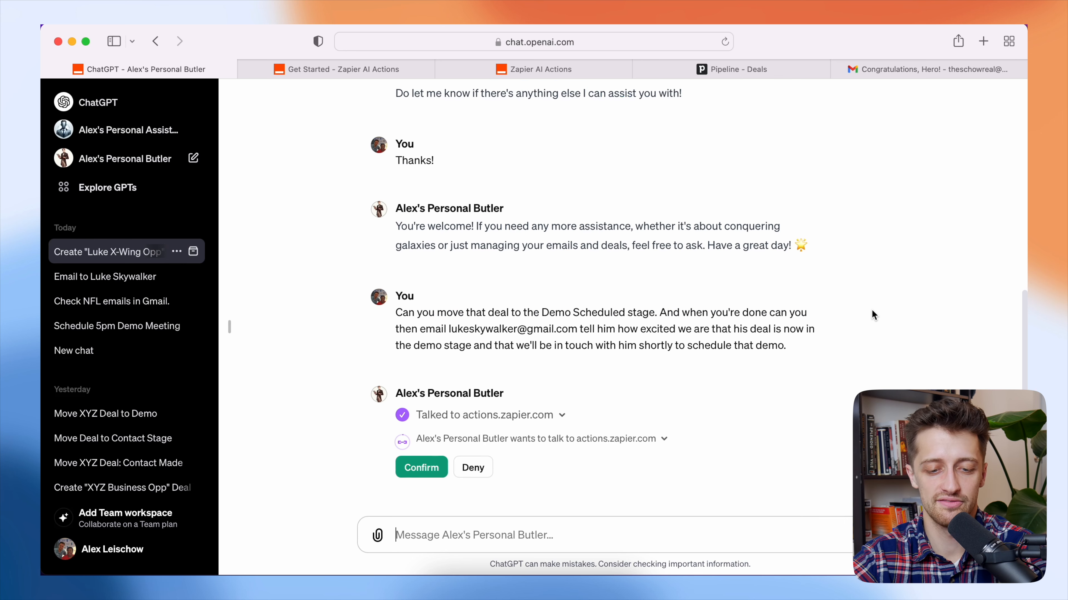
- Allow the Zapier action to run, then check the deal now sits in Demo Scheduled in Pipedrive
click(421, 446)
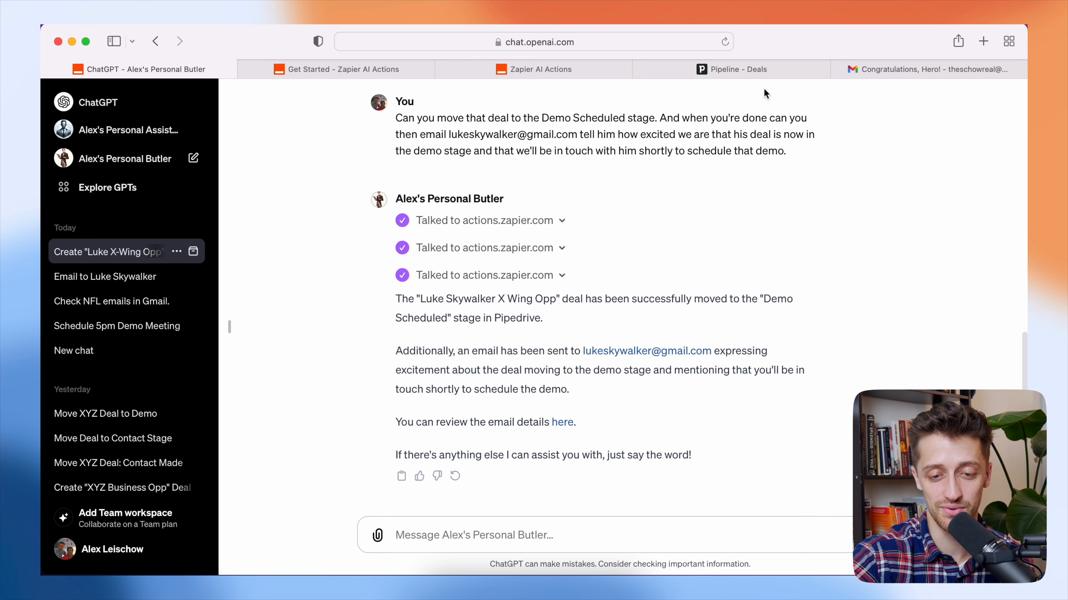
click(761, 72)
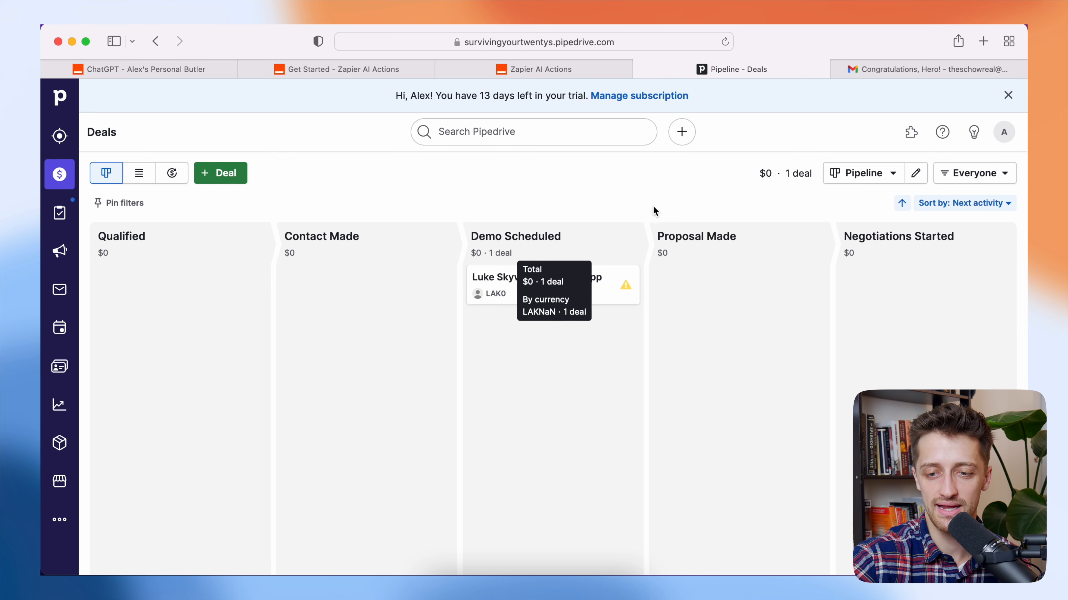
- Open the sent 'Exciting News: Your Demo Stage is Scheduled!' email in Gmail, then return to ChatGPT
click(890, 73)
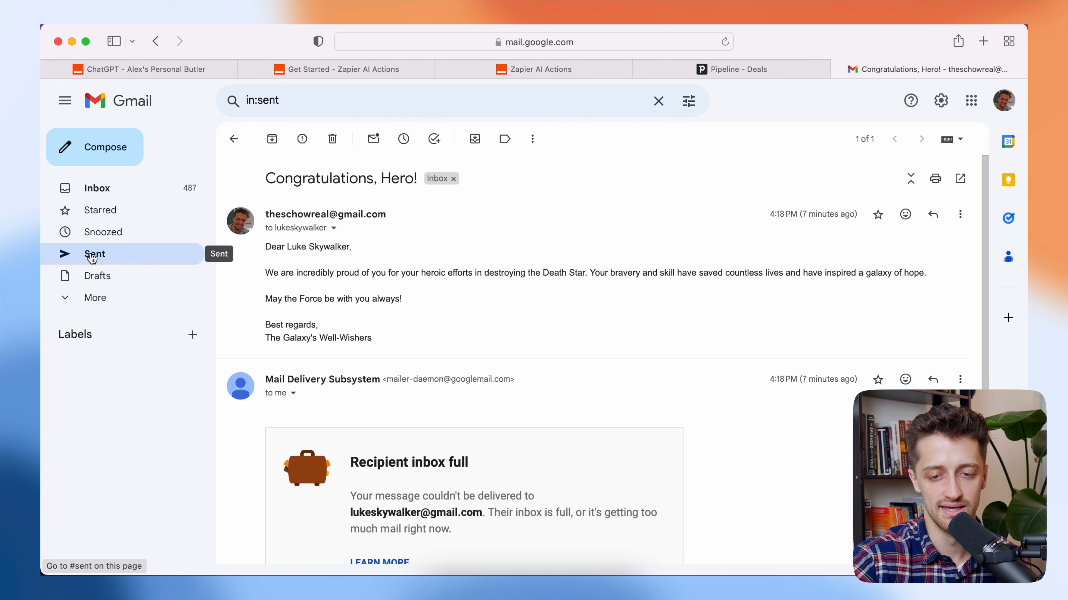
click(103, 257)
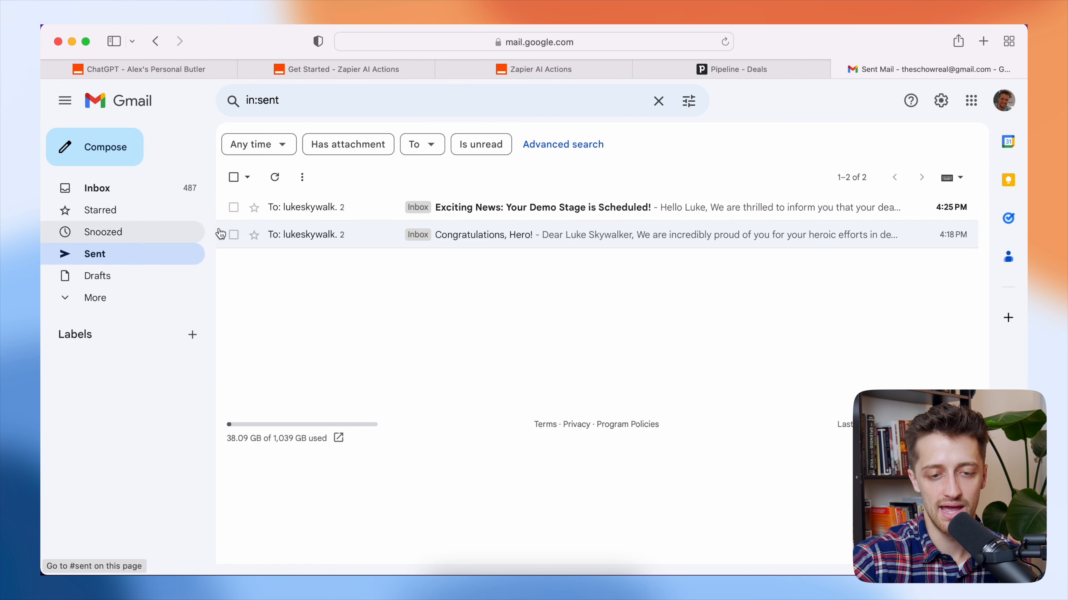
click(332, 212)
click(545, 224)
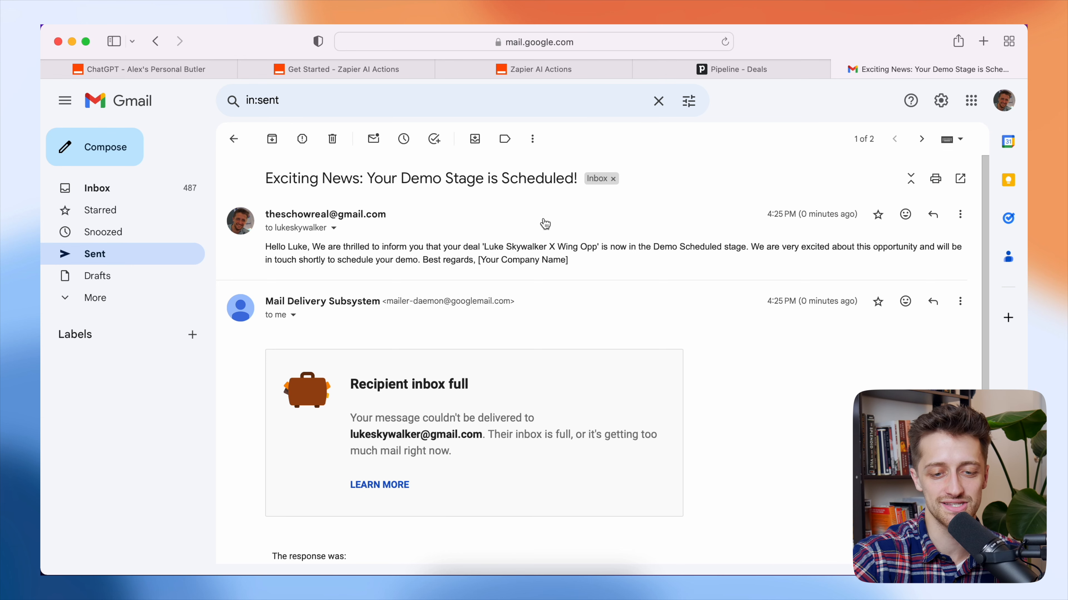
click(188, 67)
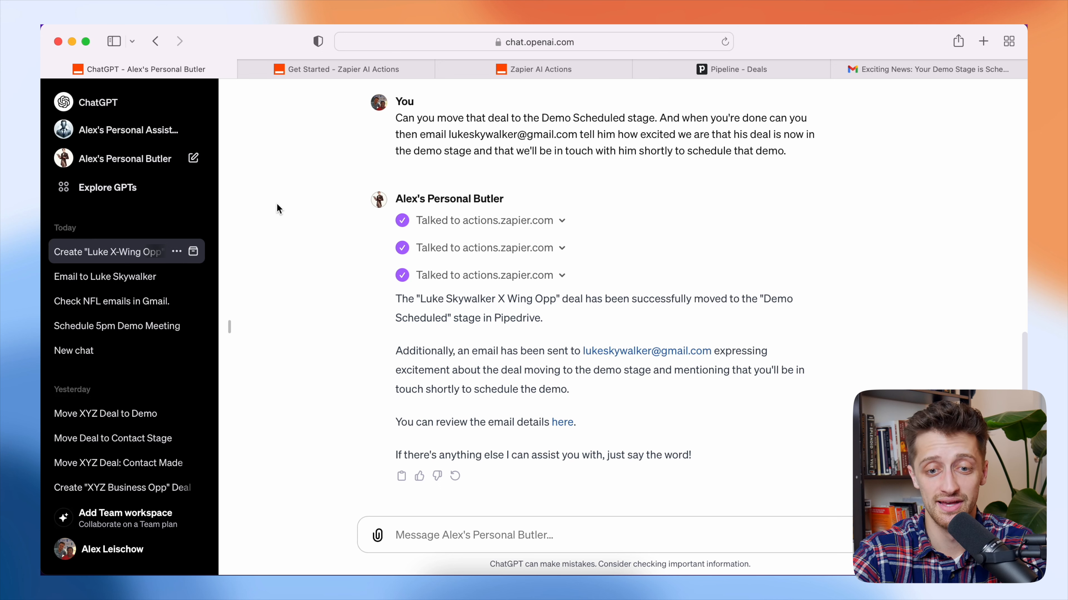
click(494, 77)
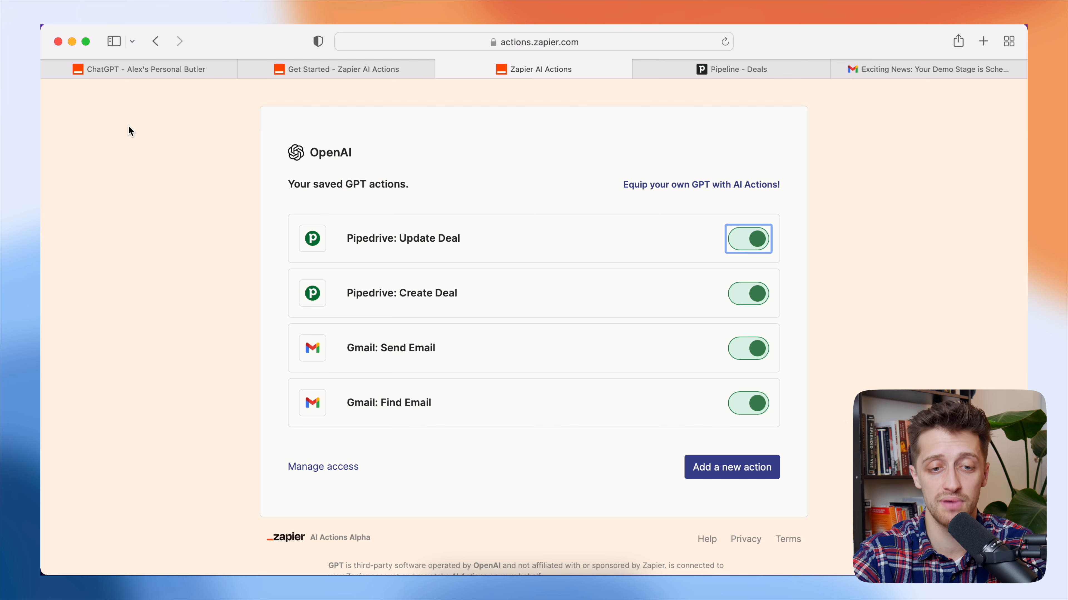
click(164, 64)
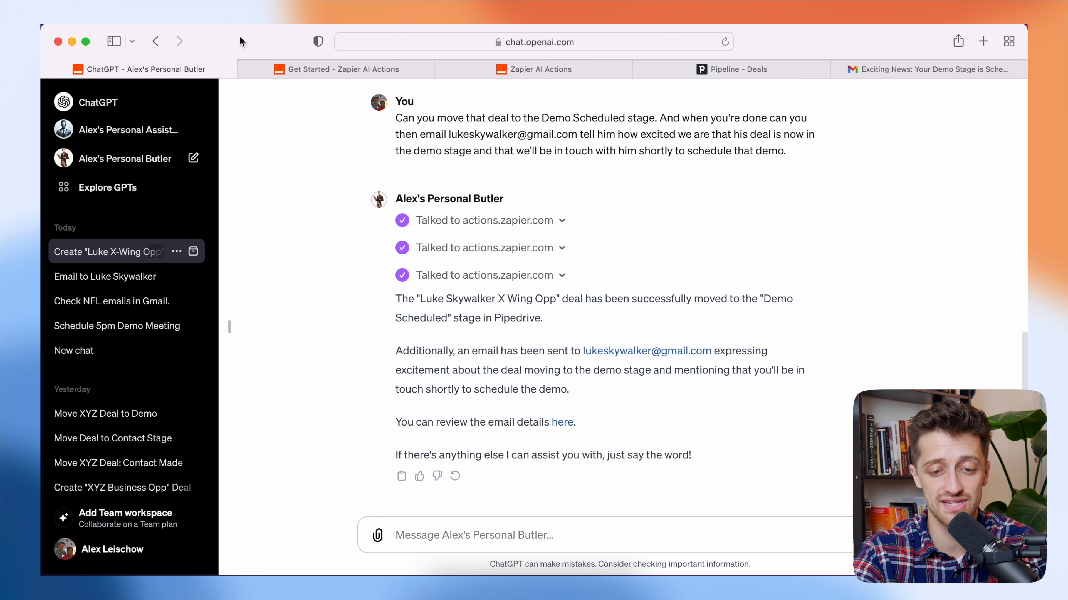